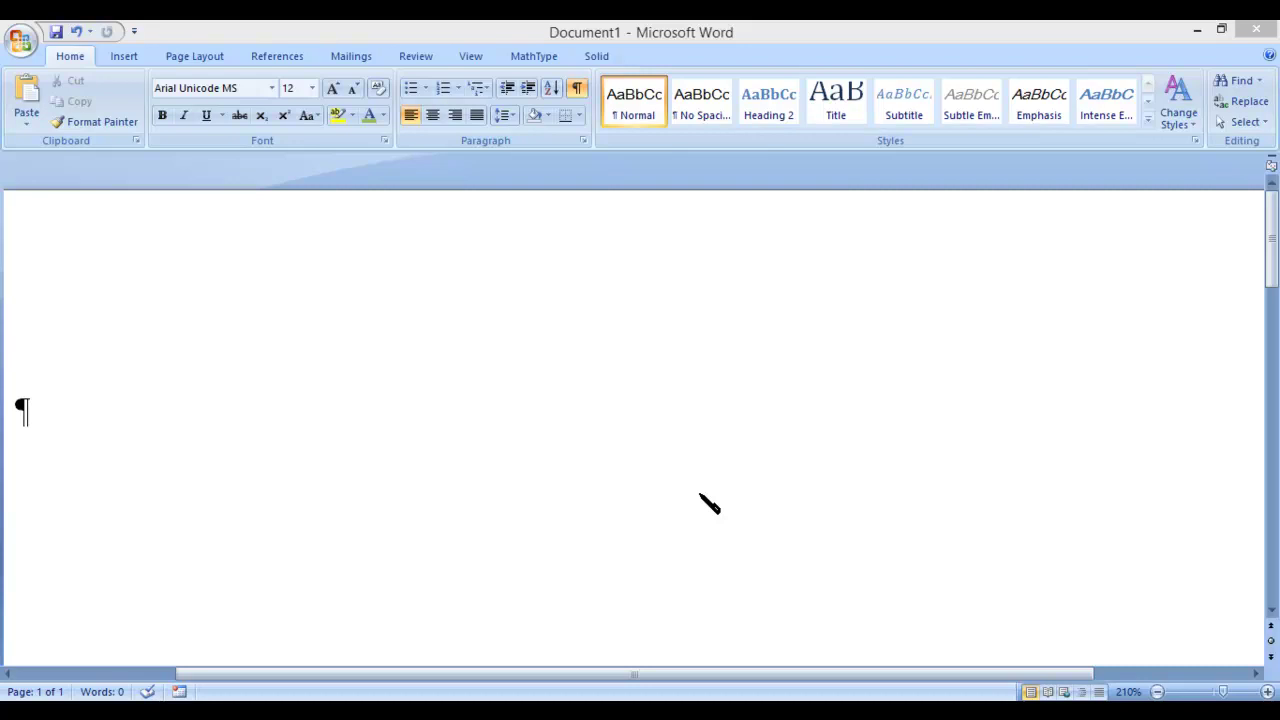
- Type the title 'MS Styling', correcting the typo, and add empty lines below it
click(708, 505)
text(MS styliiing)
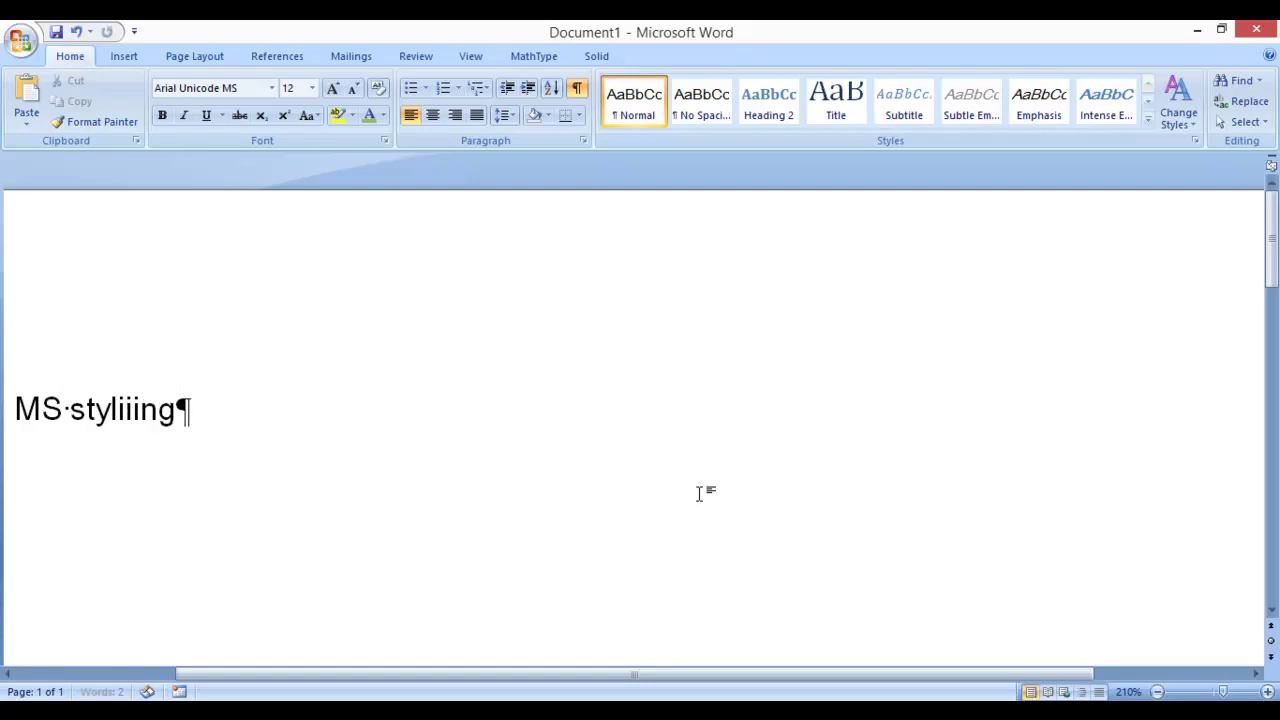
key(ctrl+shift+Left)
text(Styling)
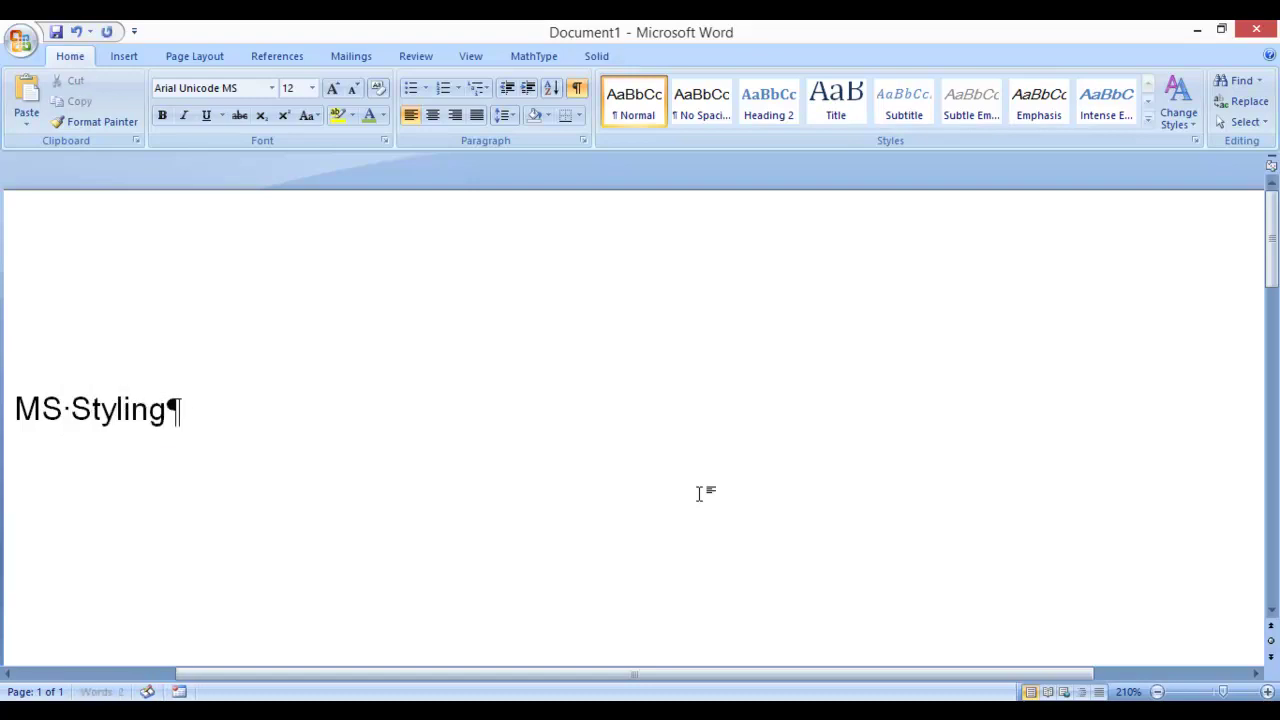
key(Return)
key(Return)
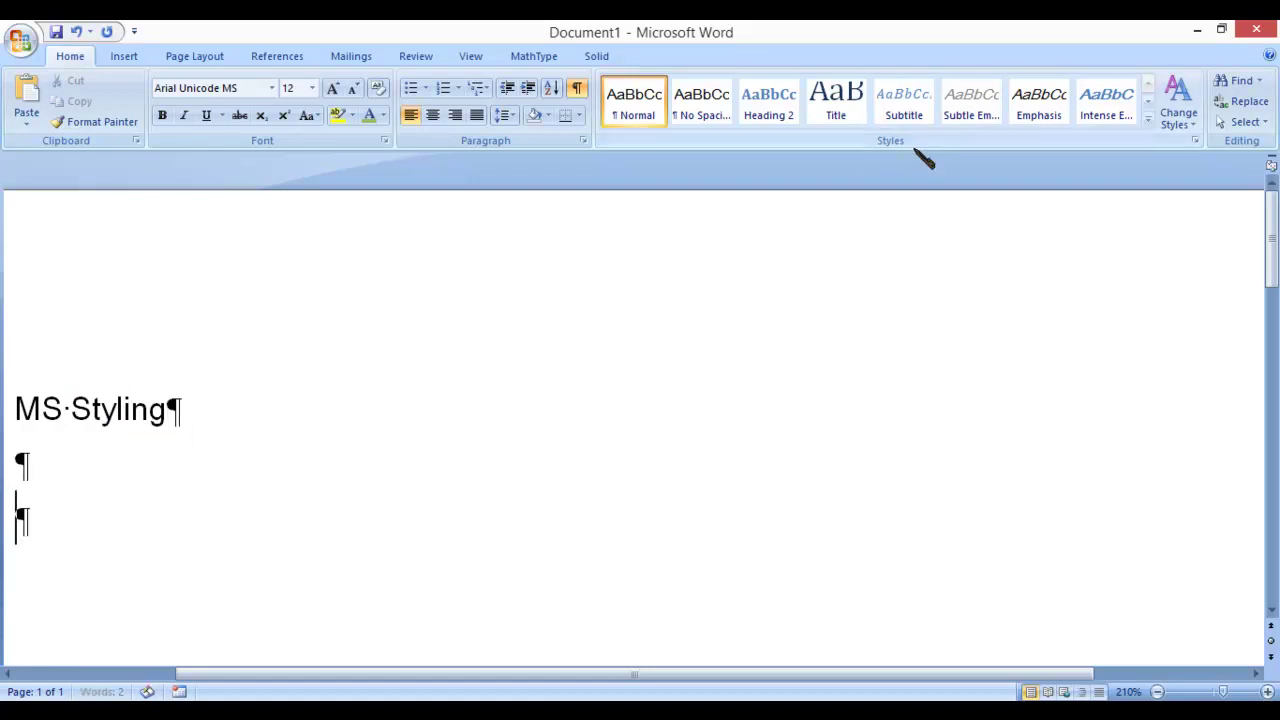
- Open and close the Styles pane, then expand and close the Quick Styles gallery
click(1194, 141)
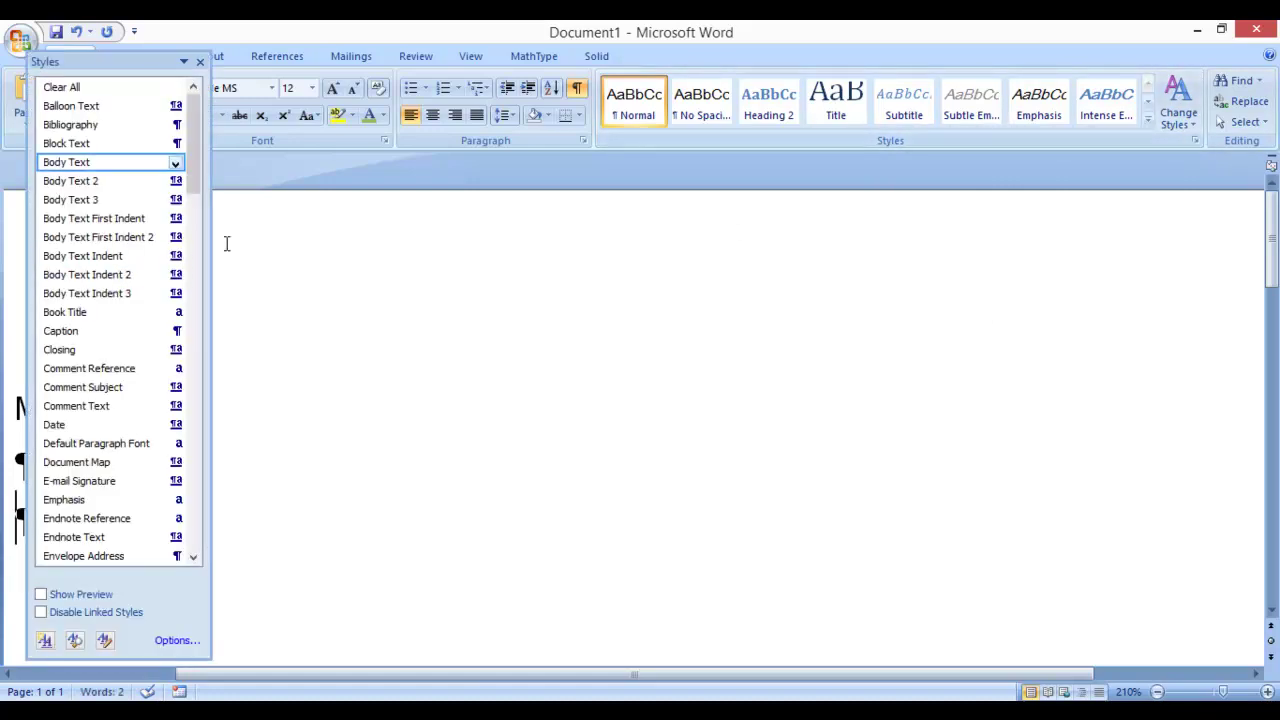
mouse_move(195, 180)
mouse_down()
mouse_move(205, 428)
mouse_move(205, 150)
mouse_up()
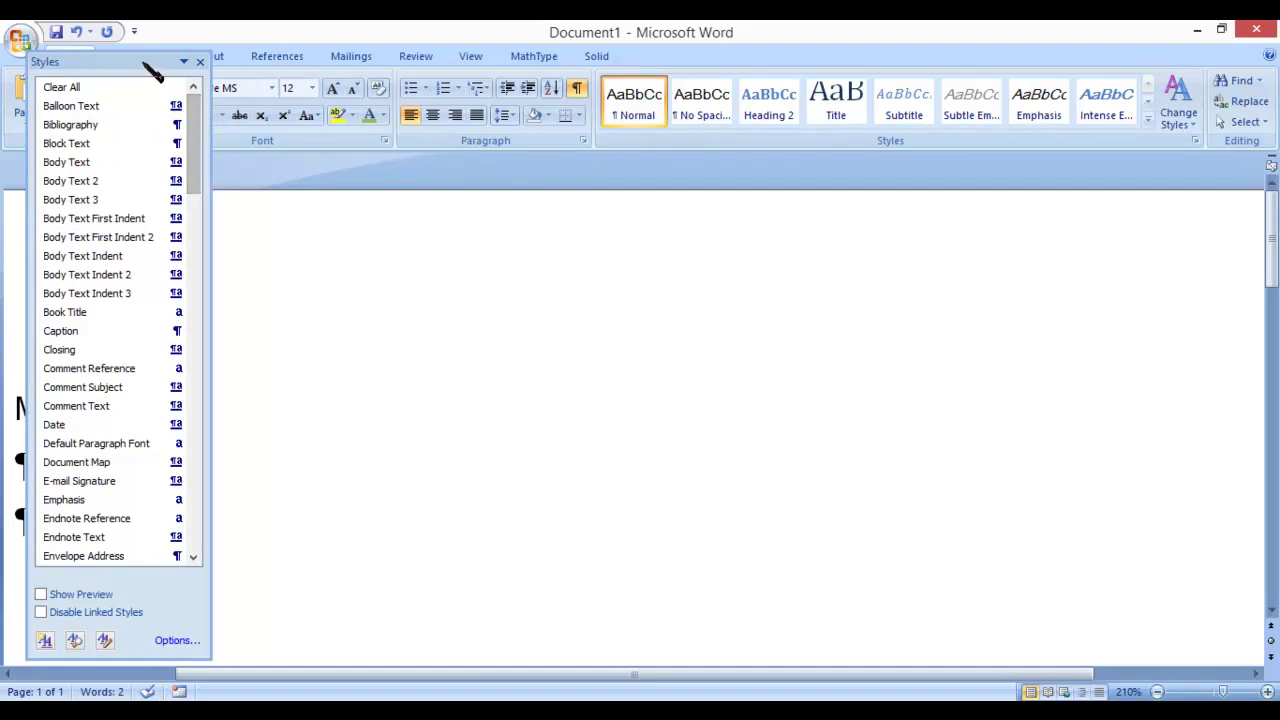
click(200, 62)
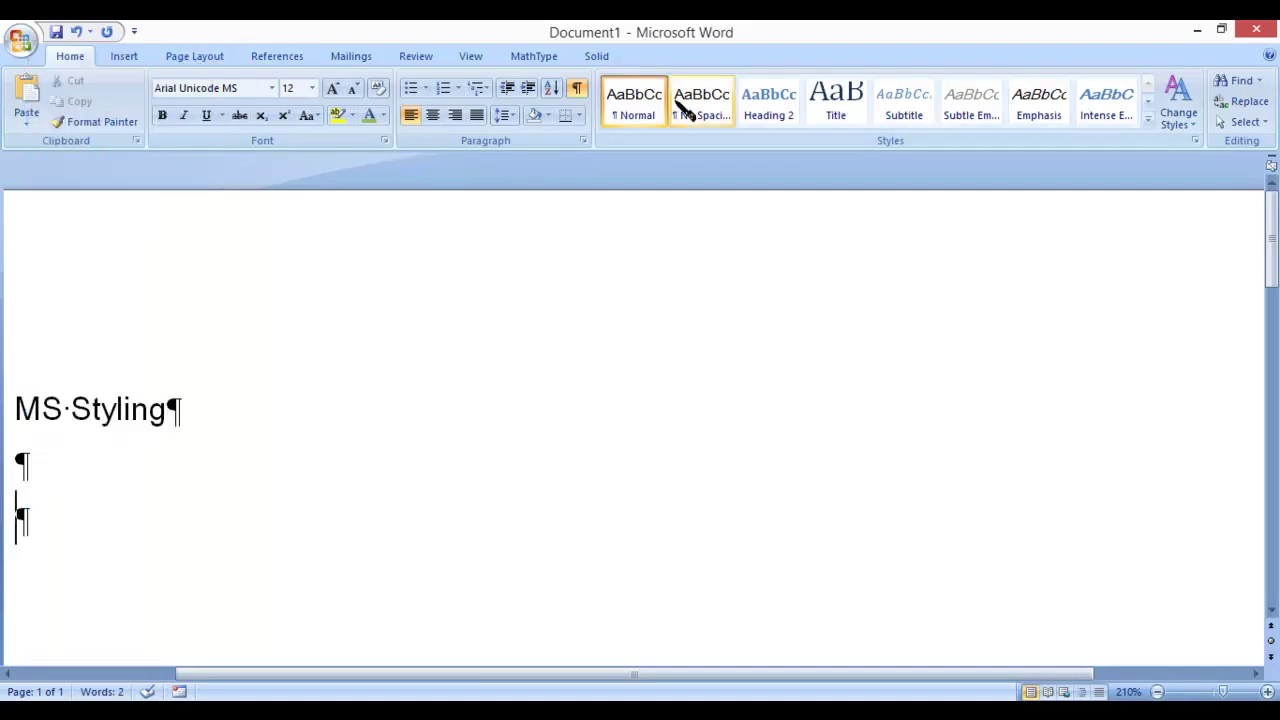
click(1148, 119)
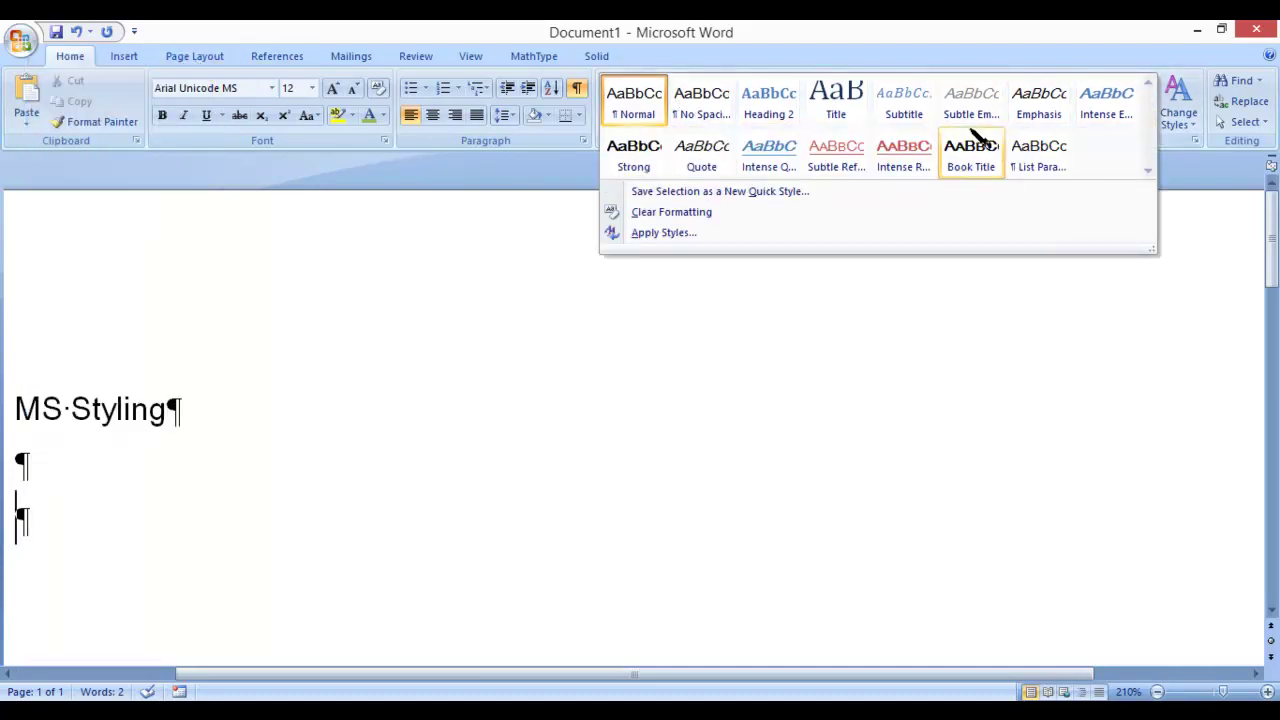
click(793, 345)
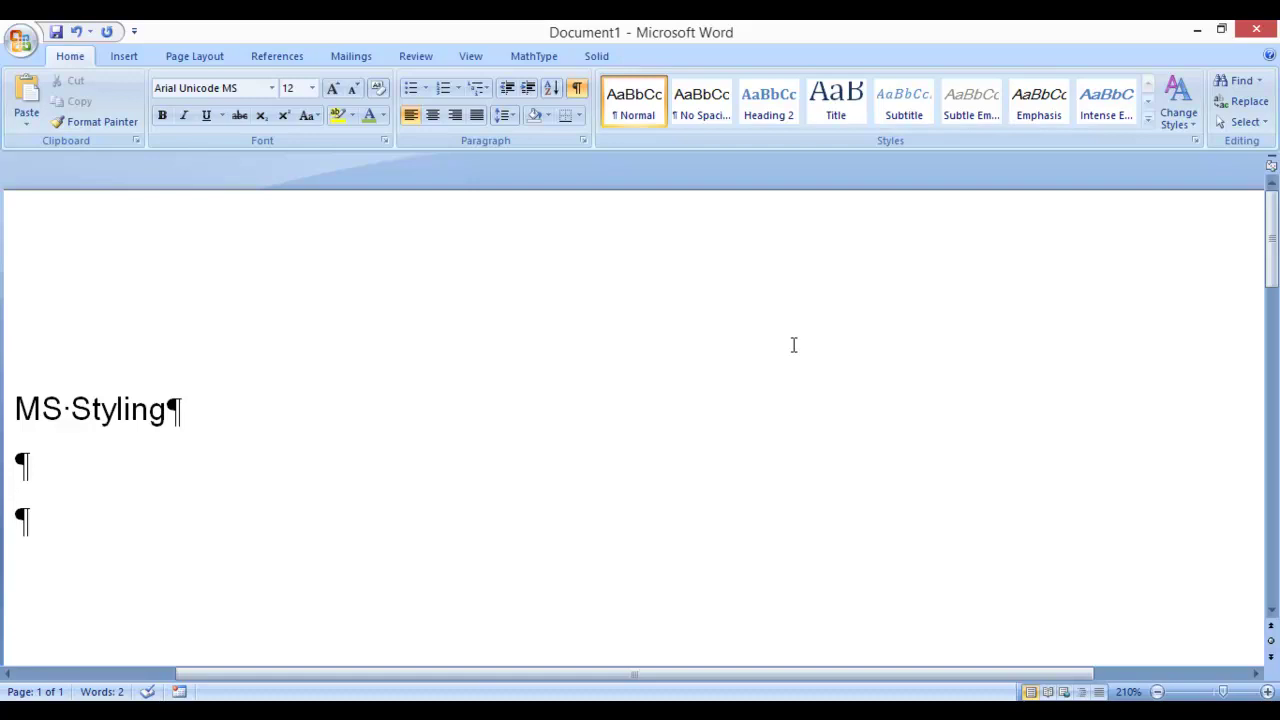
- Type the heading 'Types of Styling' with items '1. Character styling' and '2. Para Styling'
text(Types of Styling)
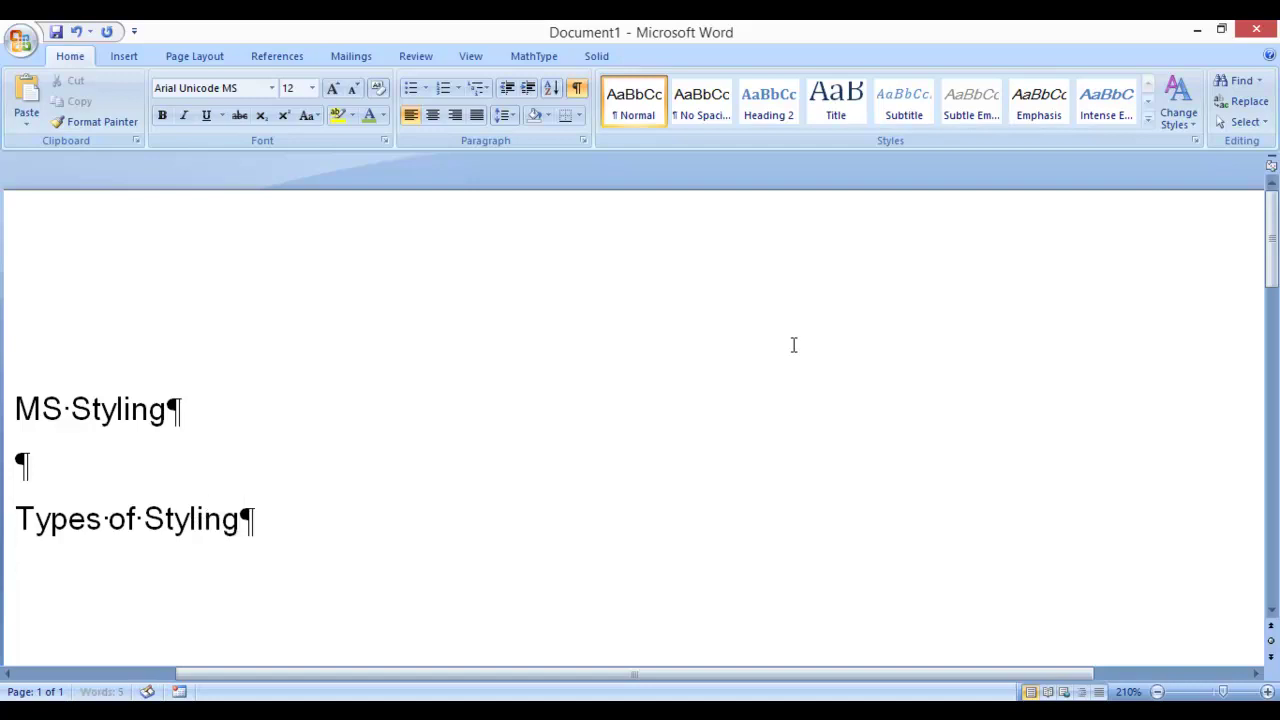
key(Return)
text(1)
text(. Ca)
key(BackSpace)
text(ha)
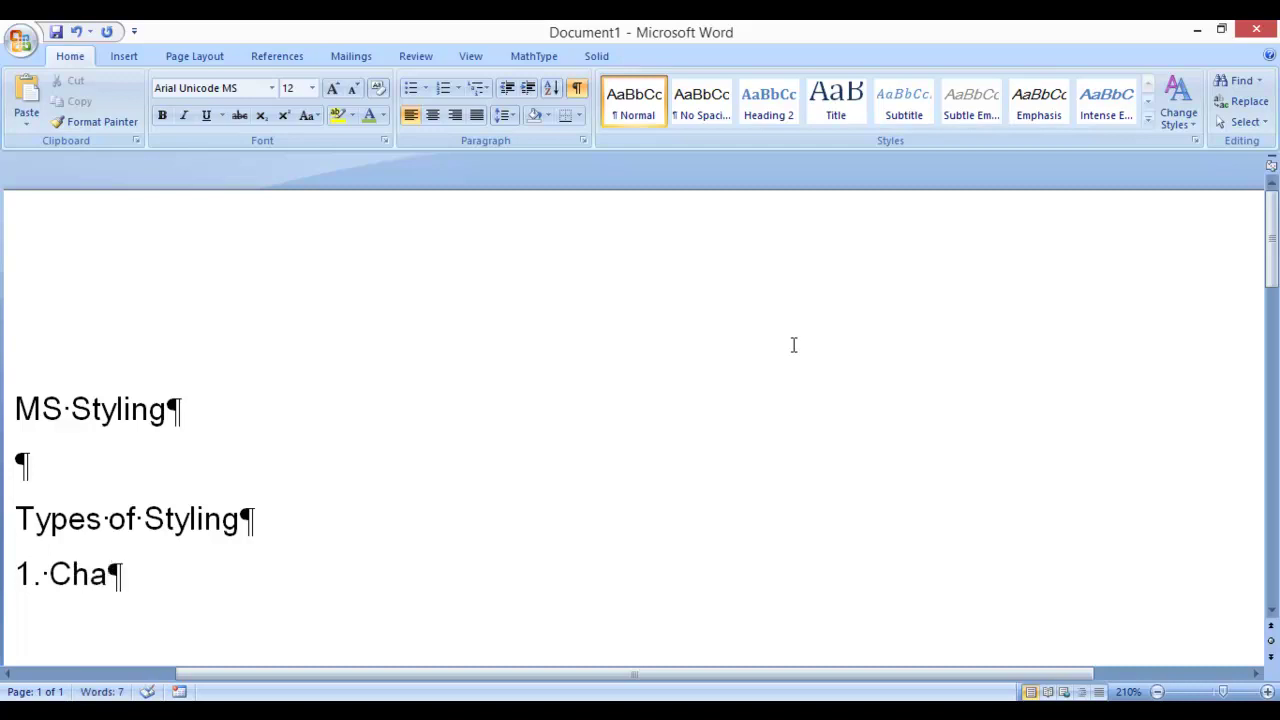
text(racter sst)
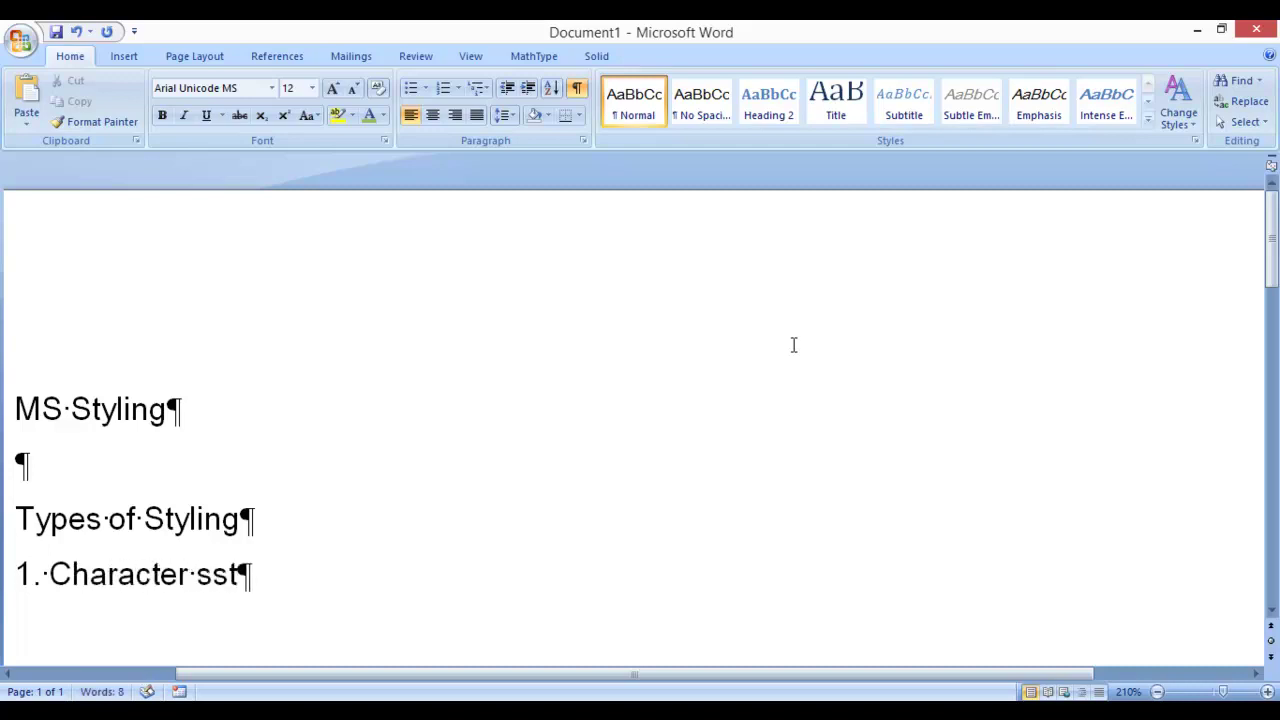
text(yling)
key(ctrl+shift+Left)
text(styling)
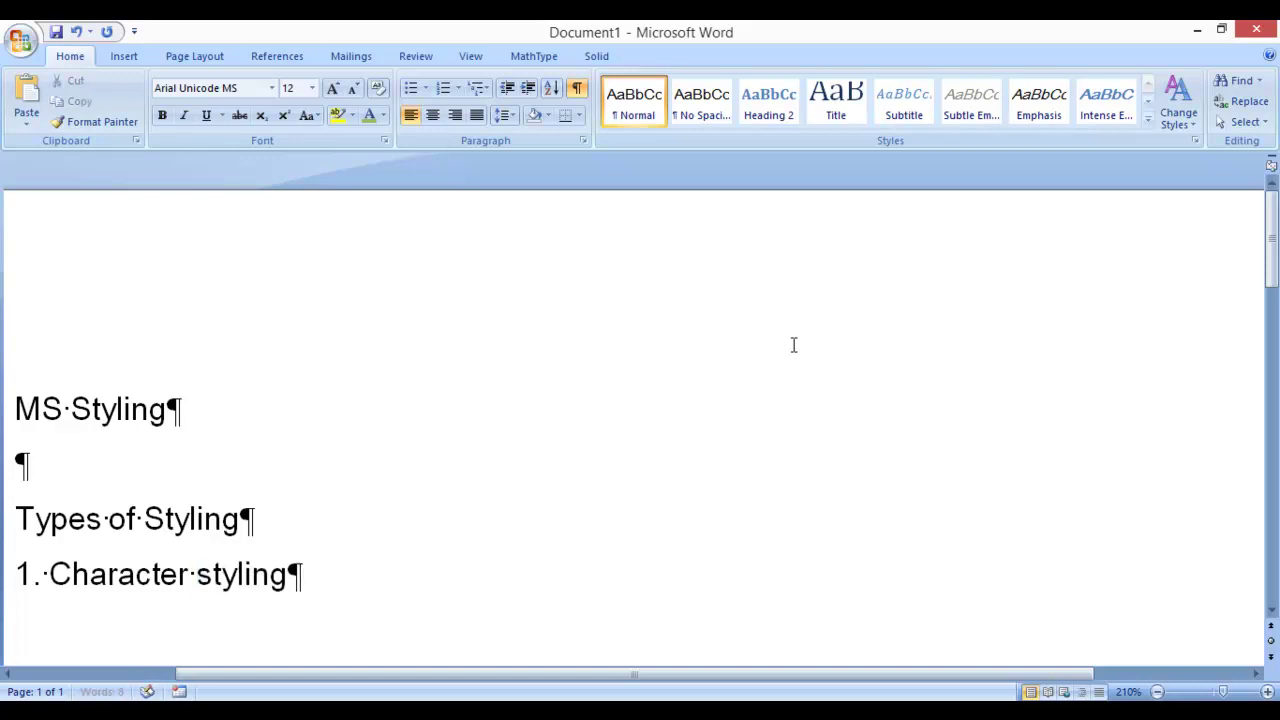
key(Return)
text(2)
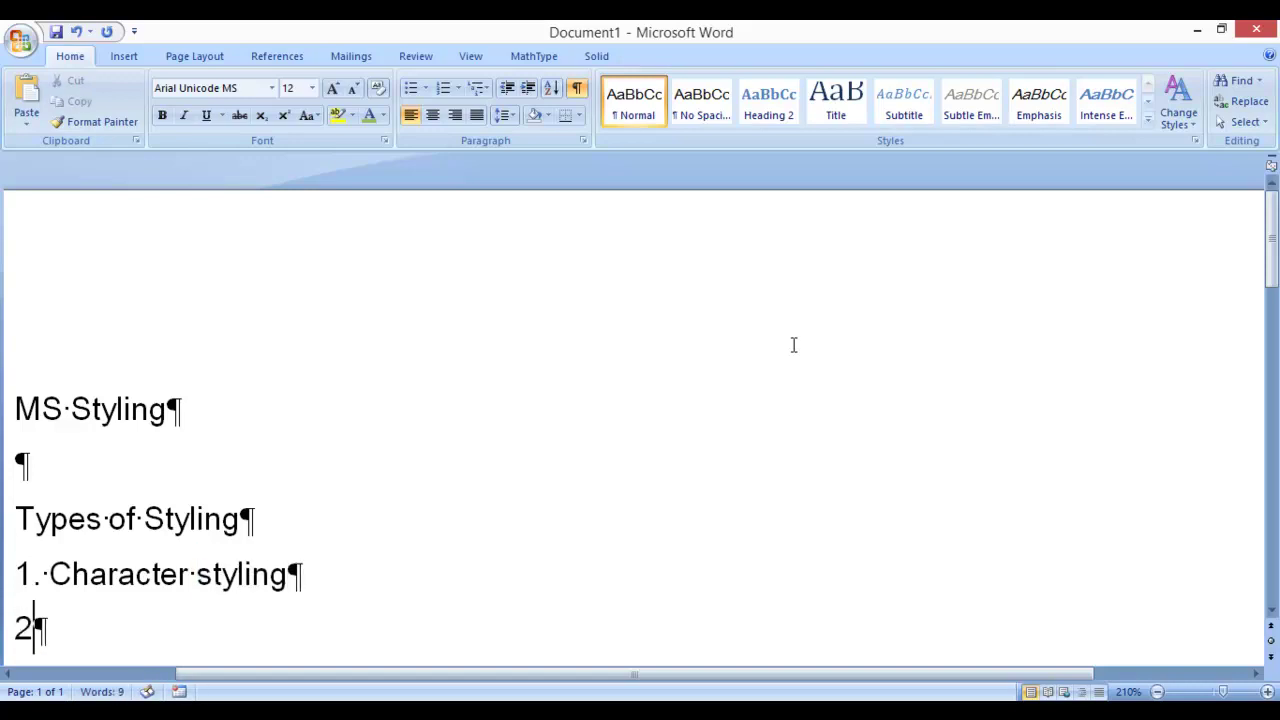
text(. Para Styling)
- Add the note 'First open the draft view margin pane..' below the list, with blank lines
key(Return)
key(Return)
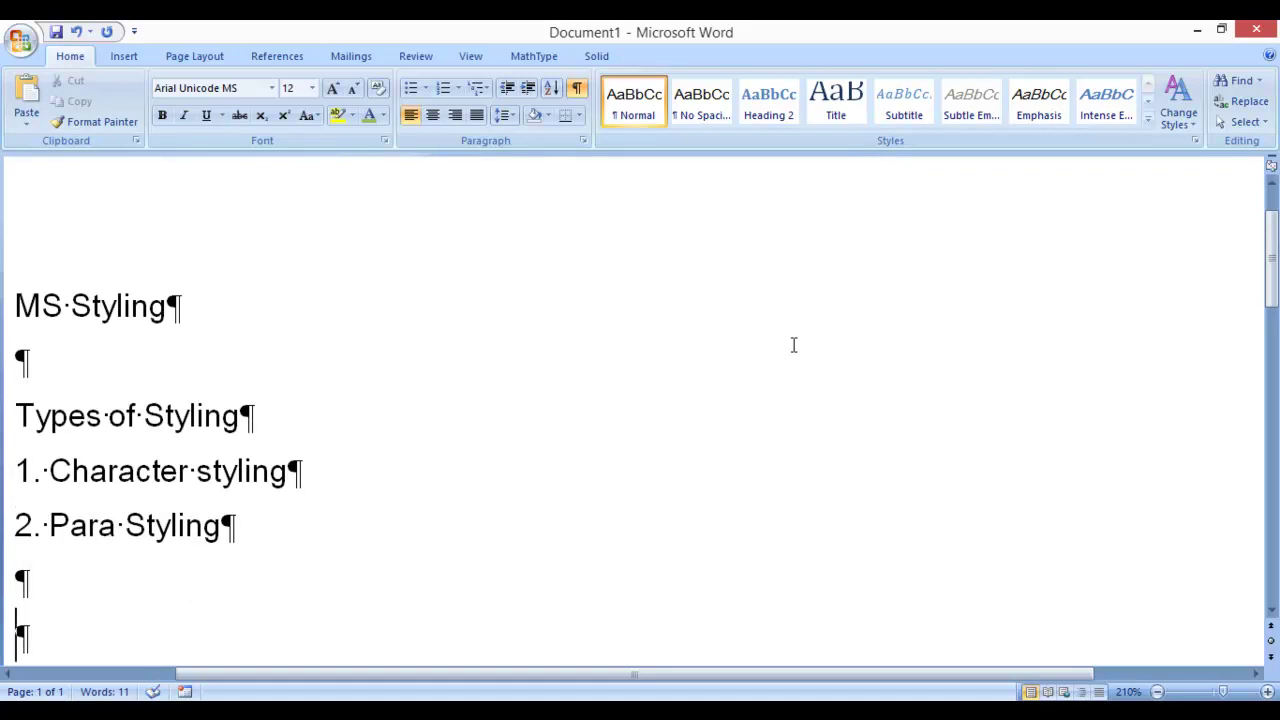
text(First )
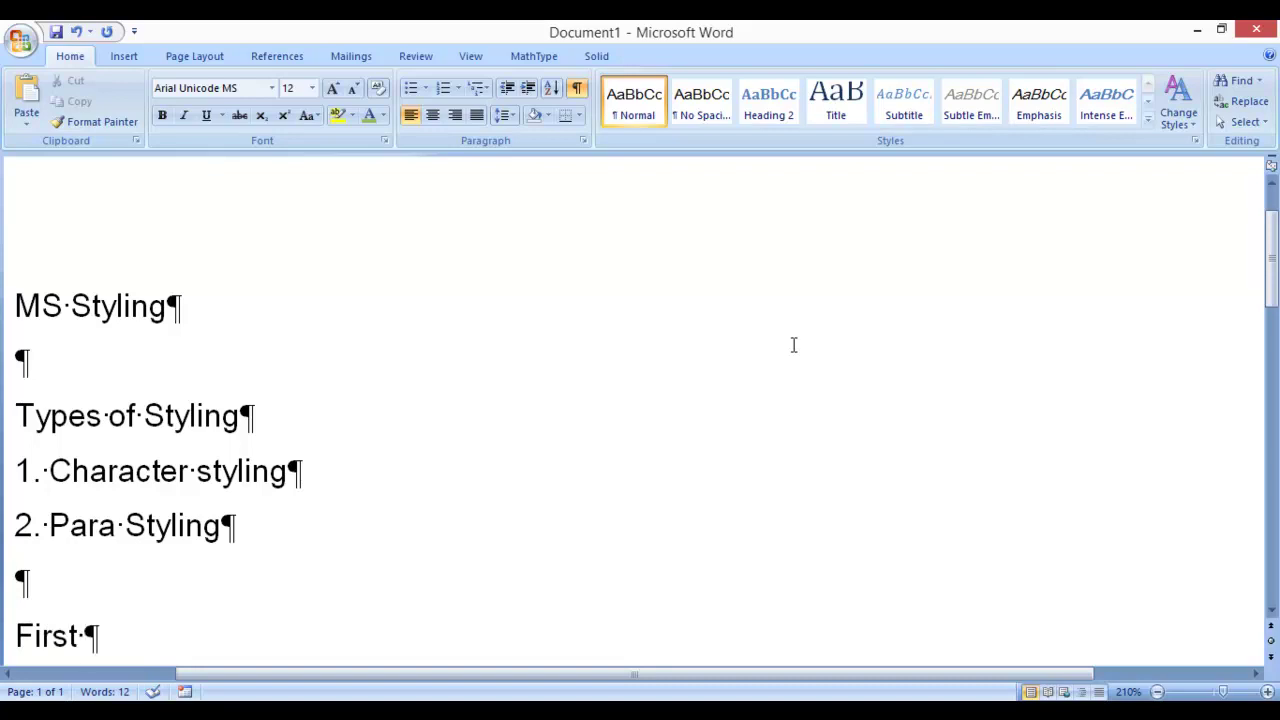
text(open the dra)
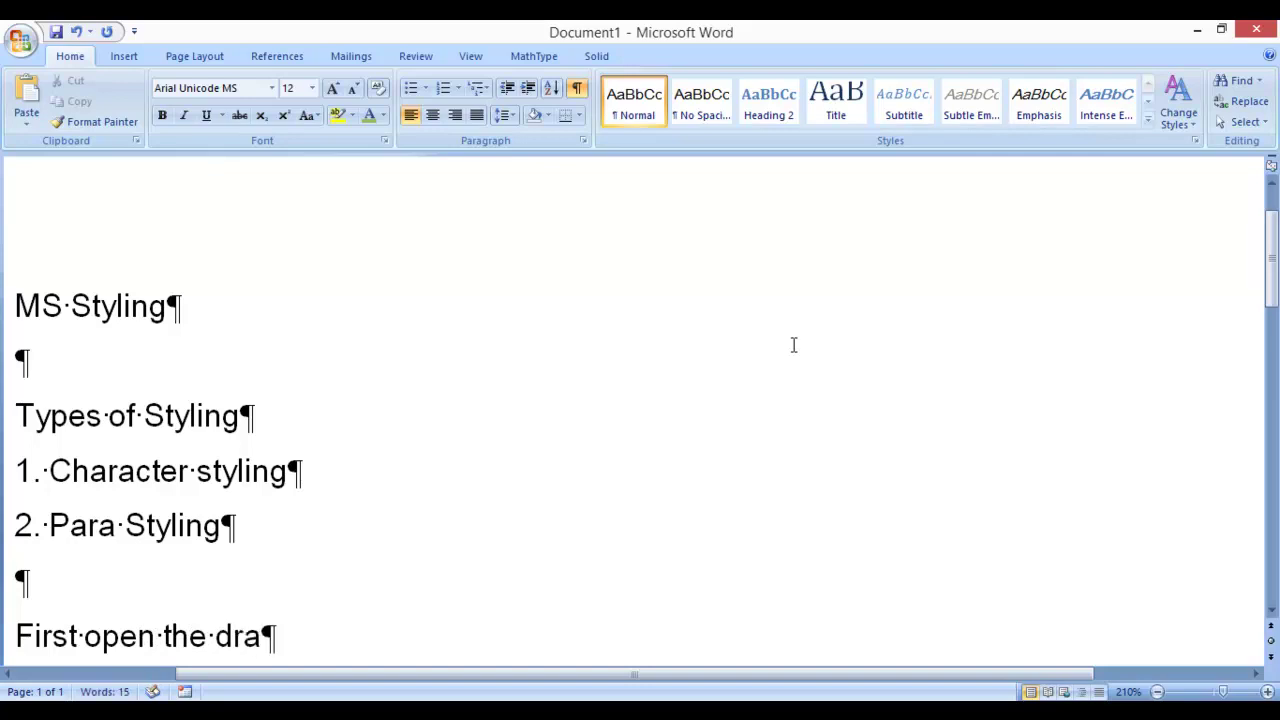
text(ft view margin pane..)
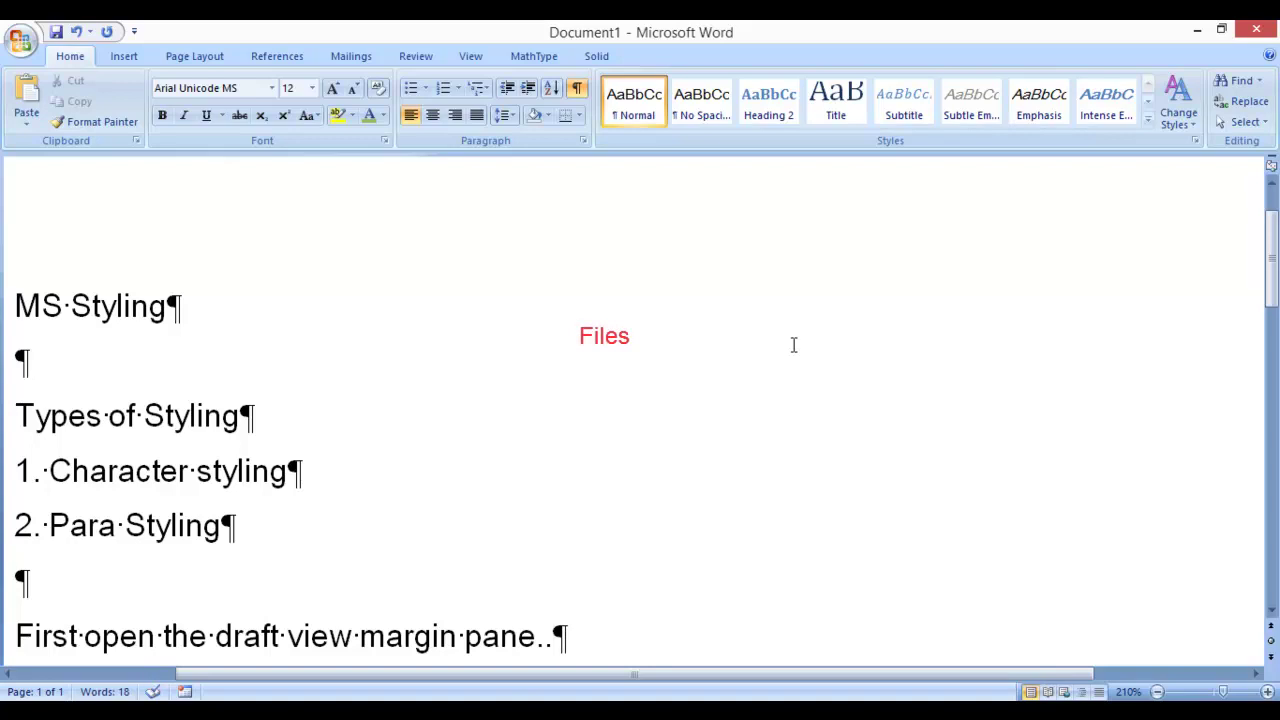
key(Return)
key(Return)
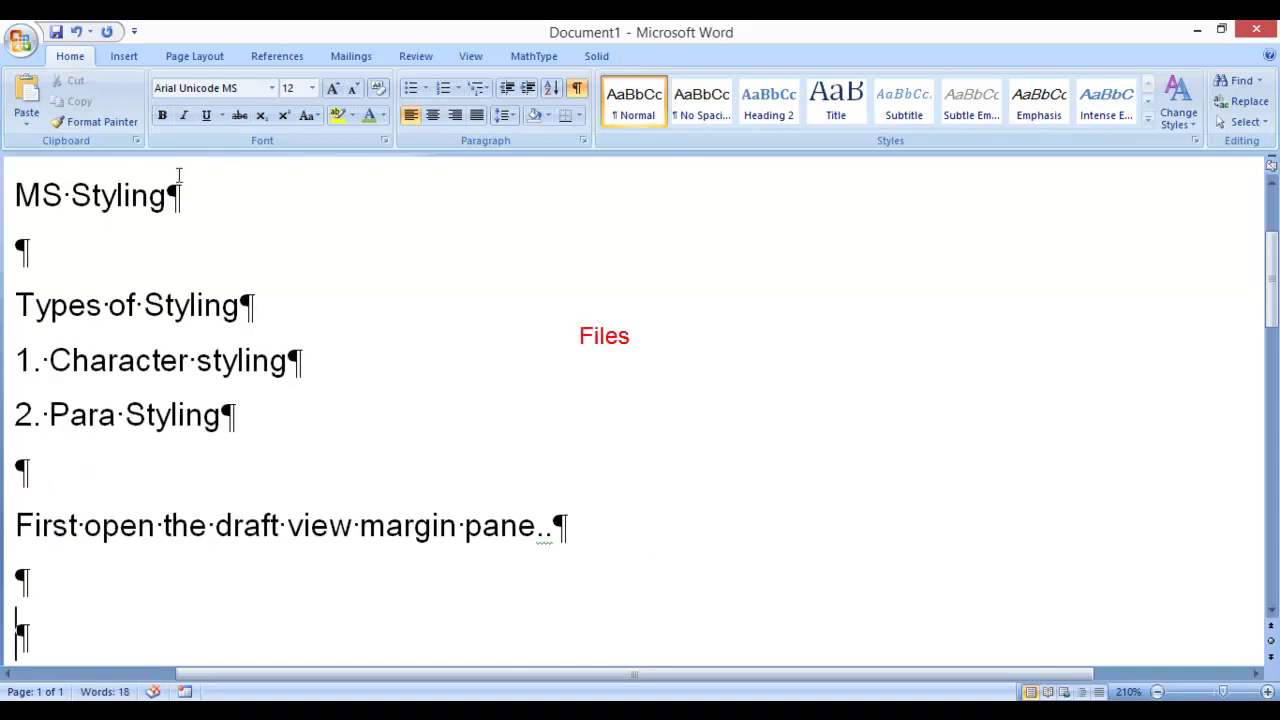
- In Word Options > Advanced, set 'Style area pane width in Draft and Outline views' to 1.5
click(20, 40)
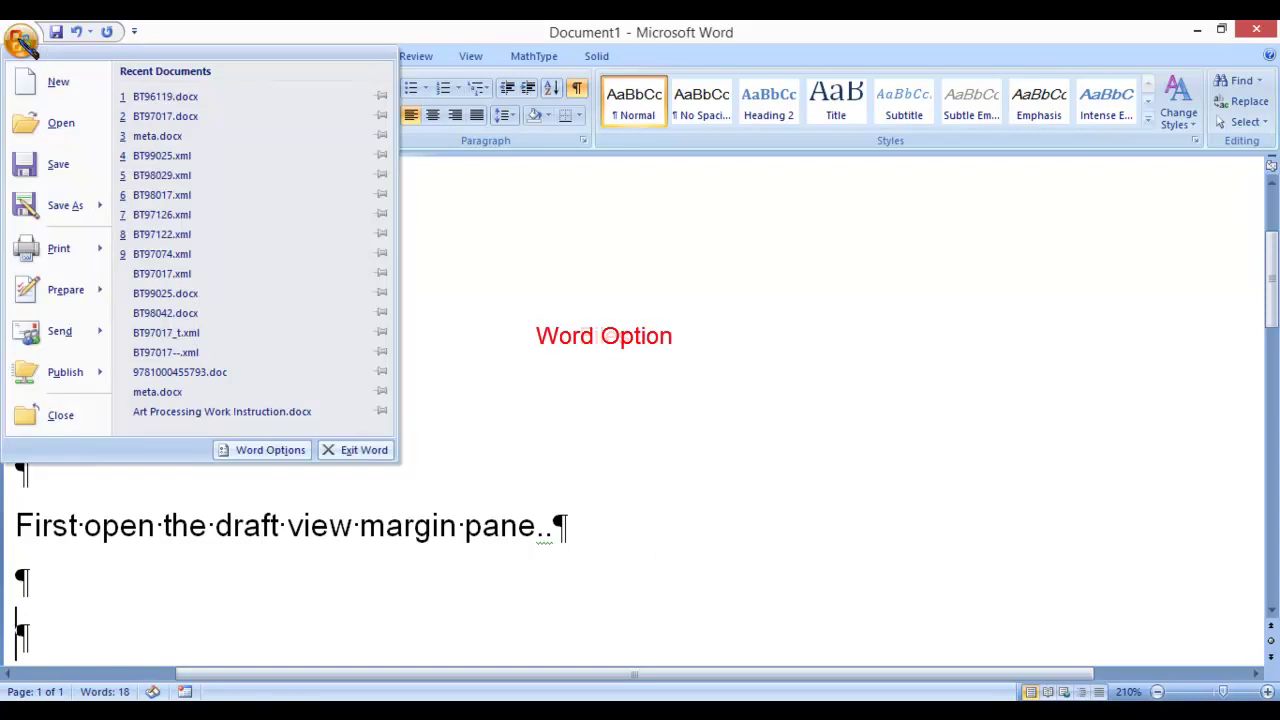
click(272, 450)
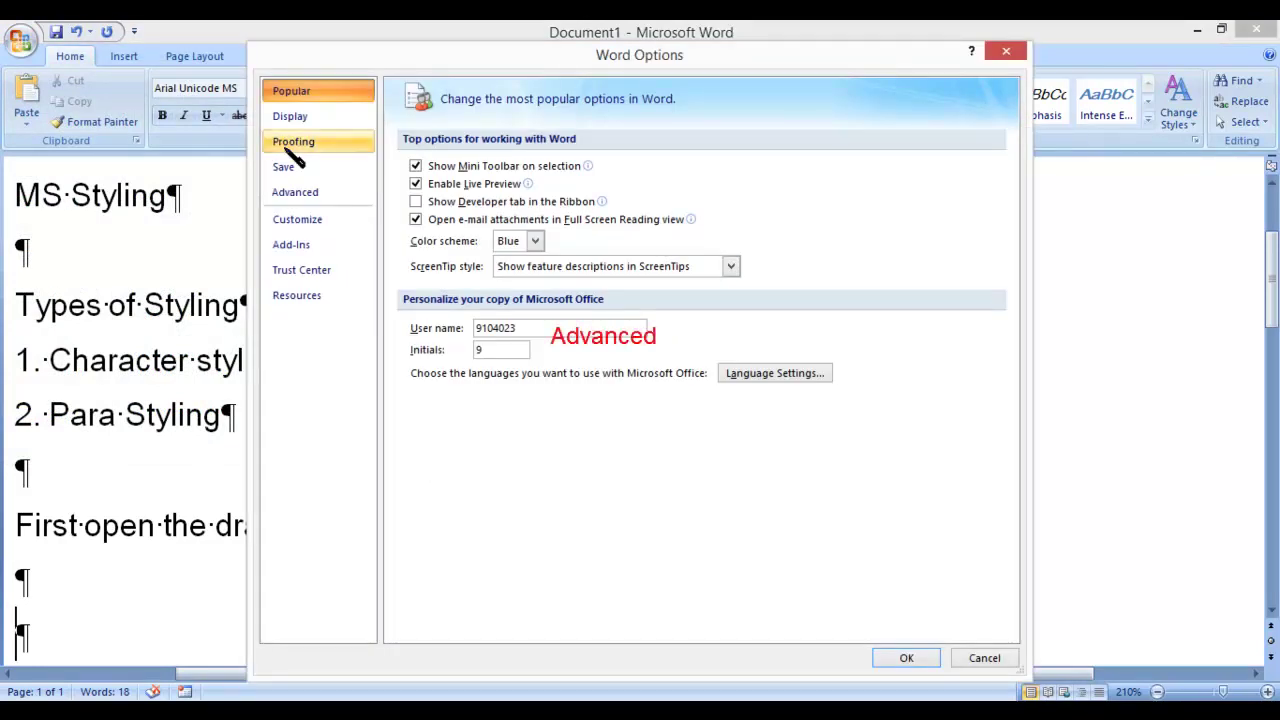
click(313, 205)
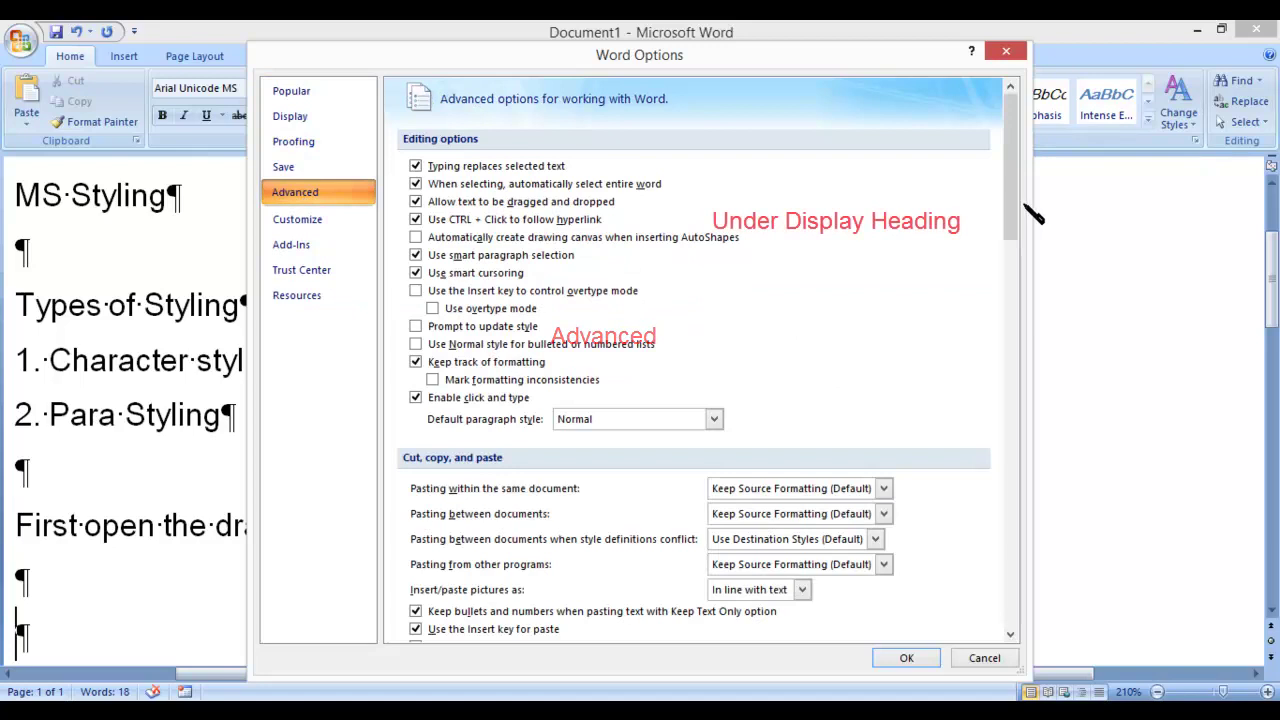
drag(1012, 240, 1020, 405)
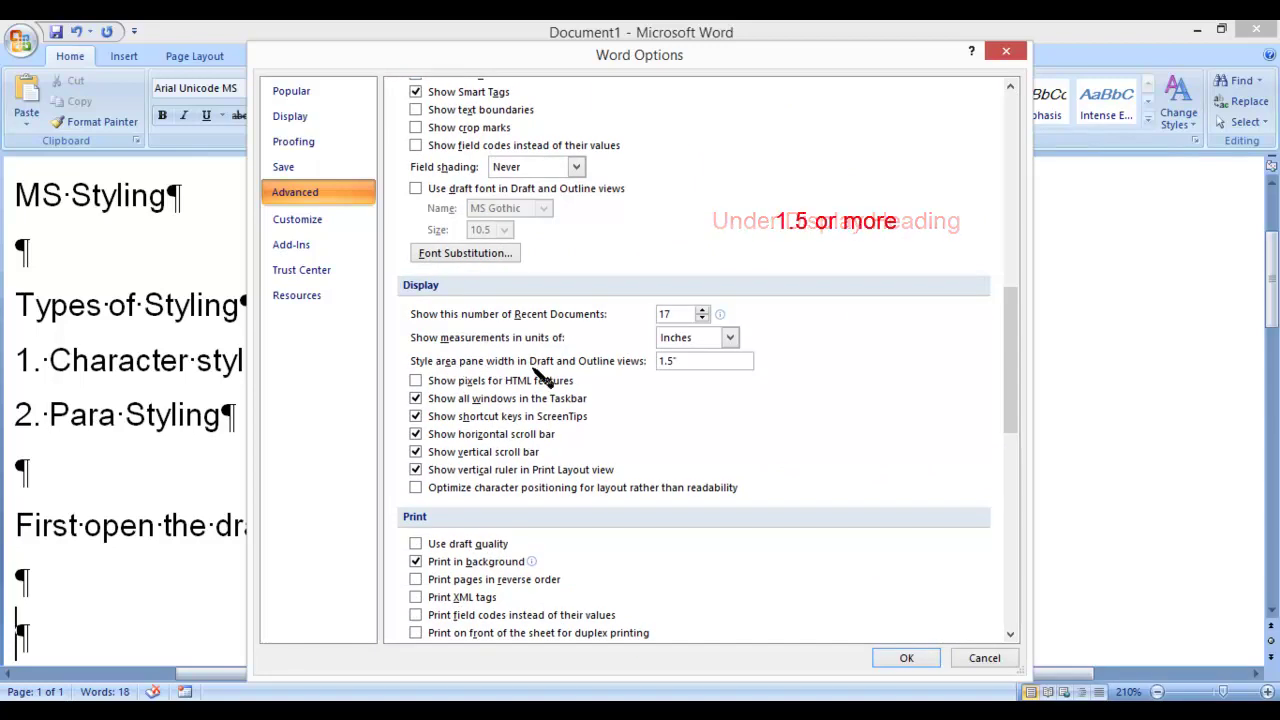
double_click(687, 364)
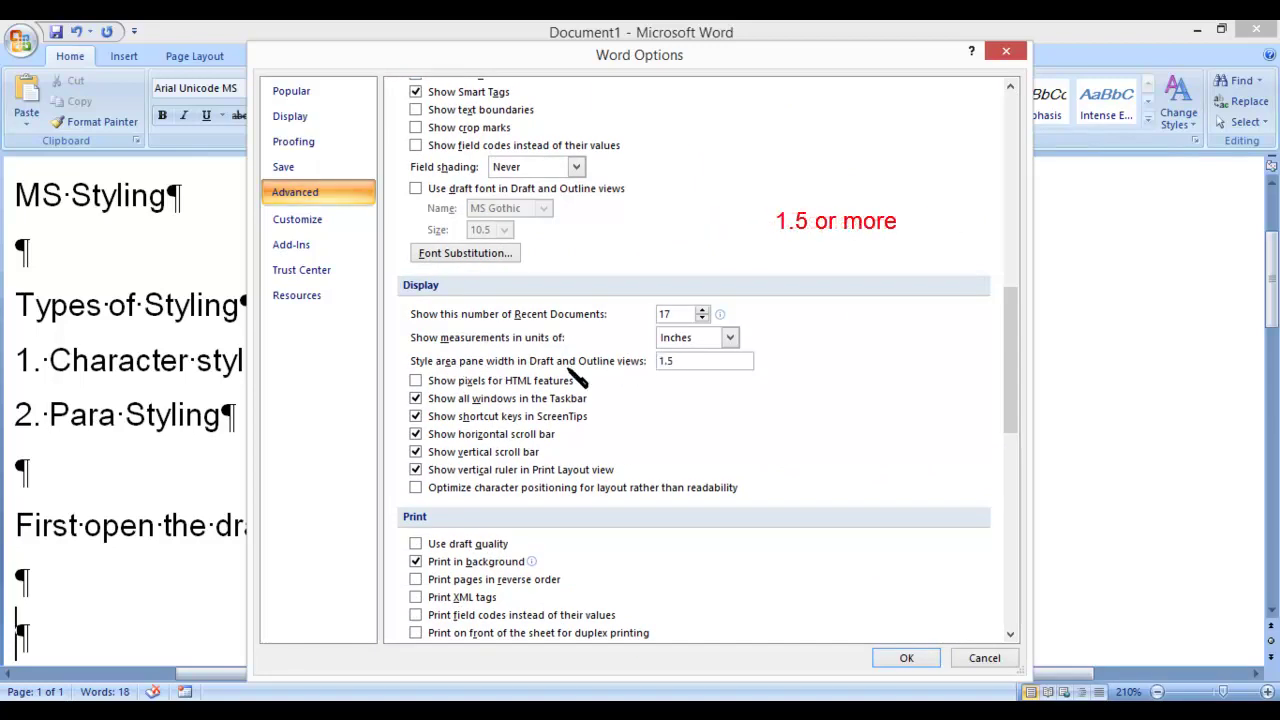
click(906, 659)
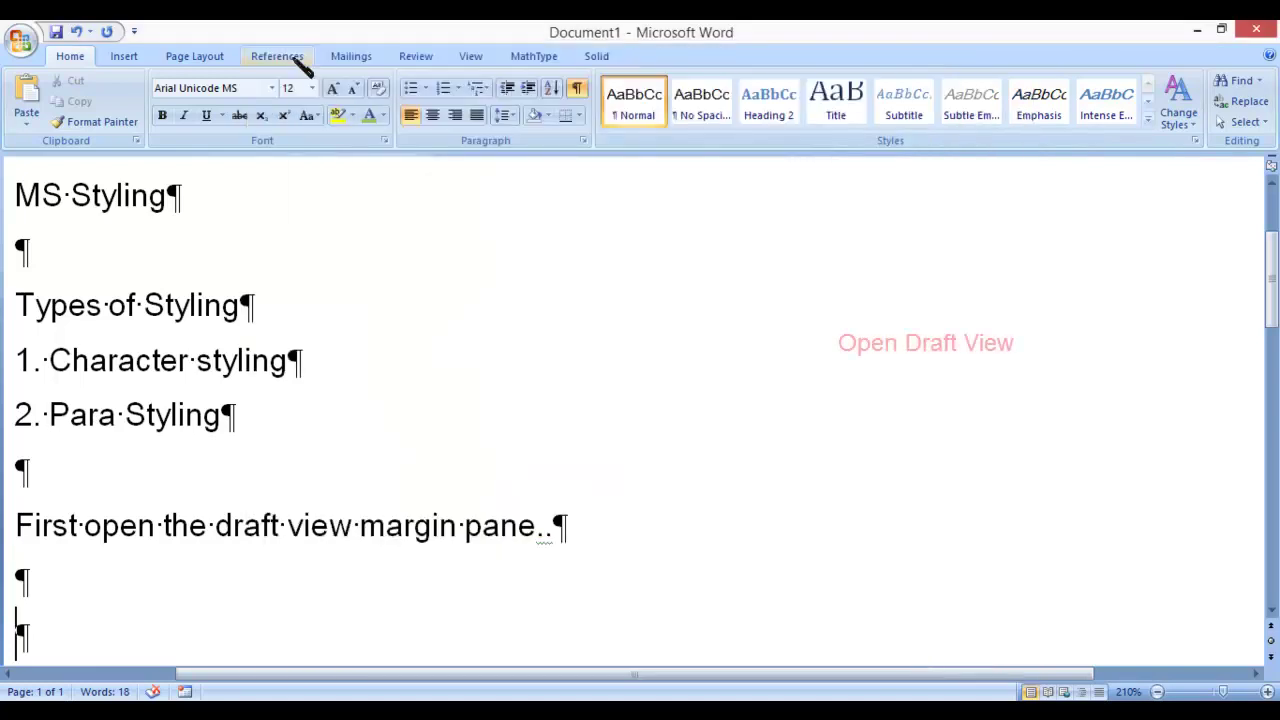
- Switch to Draft view and type the line 'This is called para style'
click(475, 57)
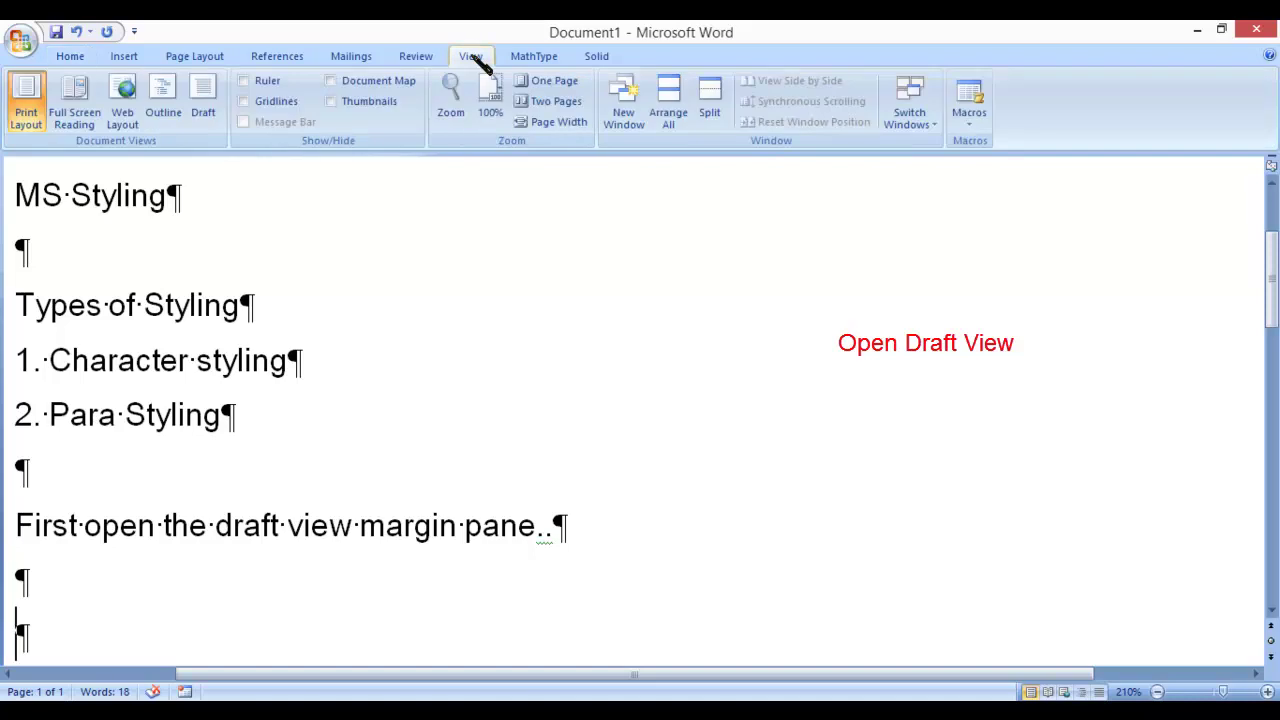
click(205, 100)
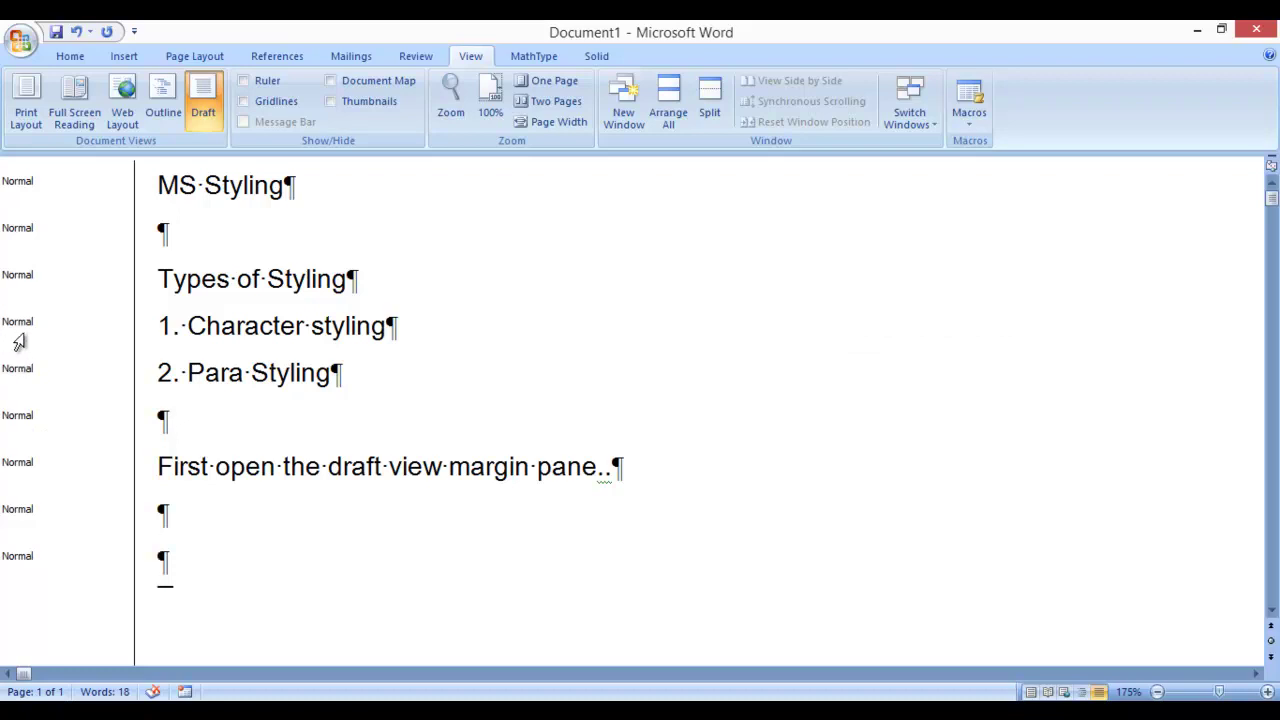
text(Ths)
key(BackSpace)
key(BackSpace)
text(is is called para style)
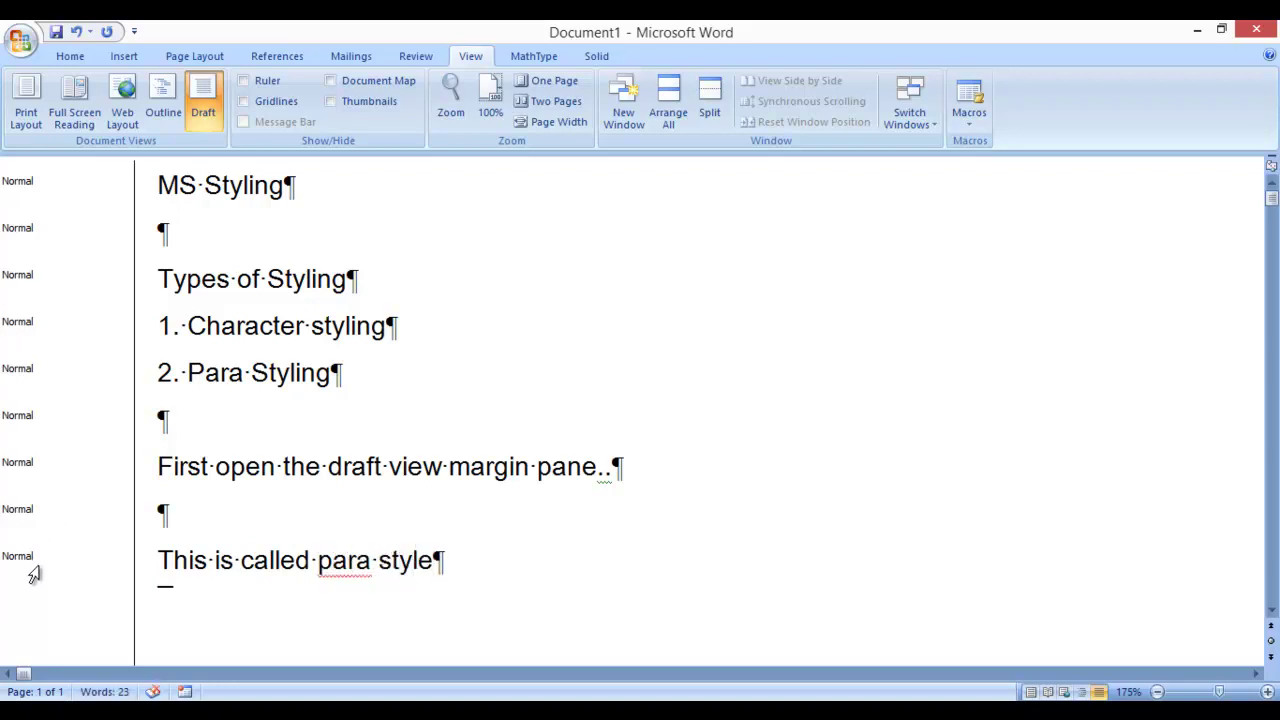
double_click(33, 572)
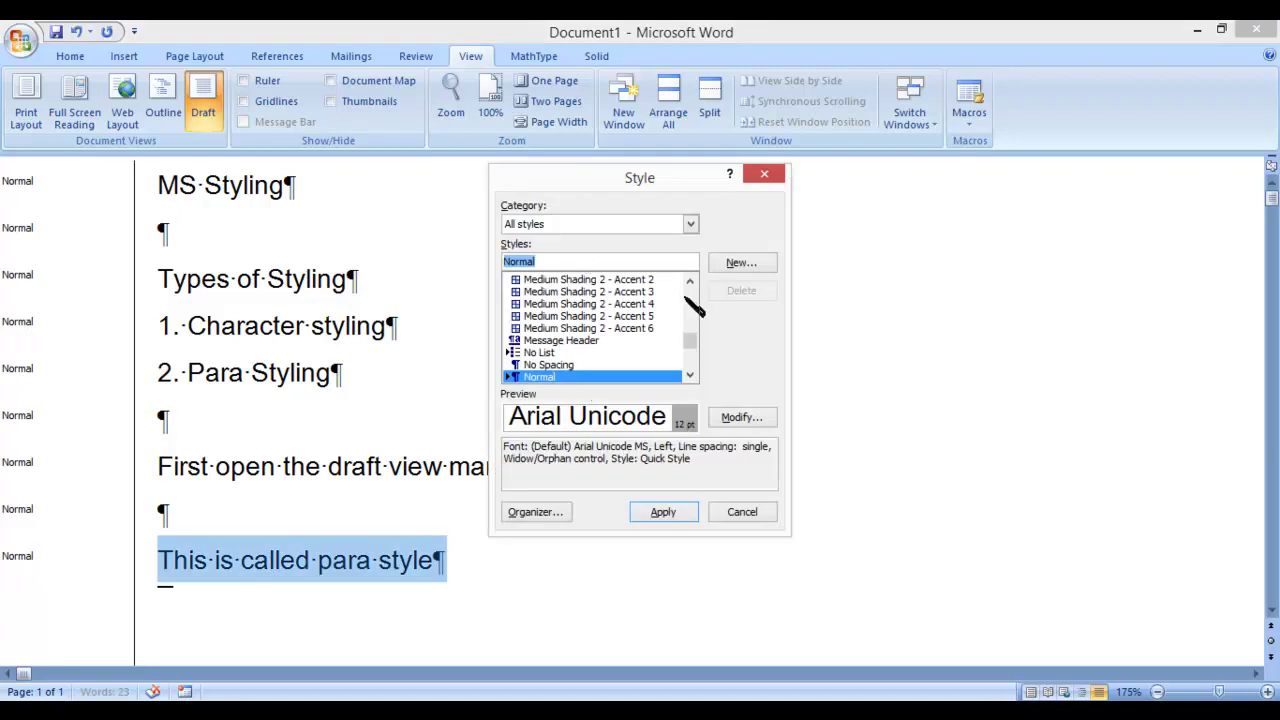
mouse_move(690, 342)
mouse_down()
mouse_move(697, 355)
mouse_move(699, 296)
mouse_up()
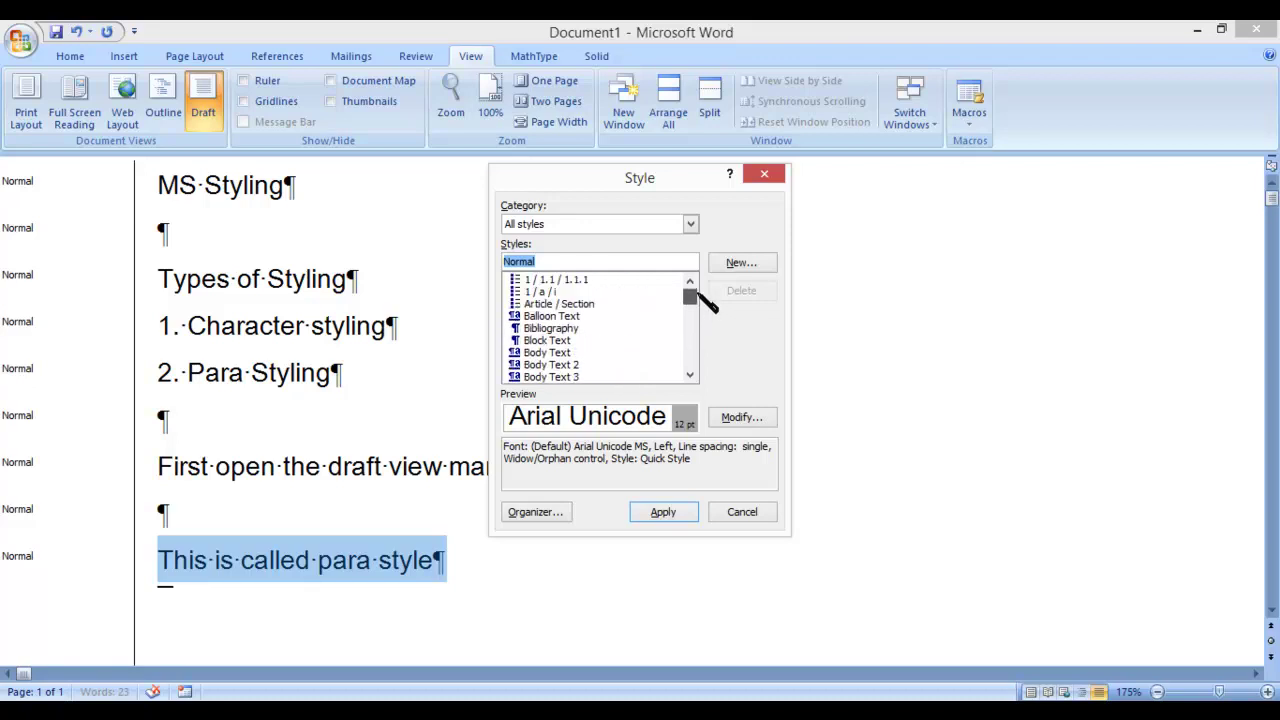
click(548, 341)
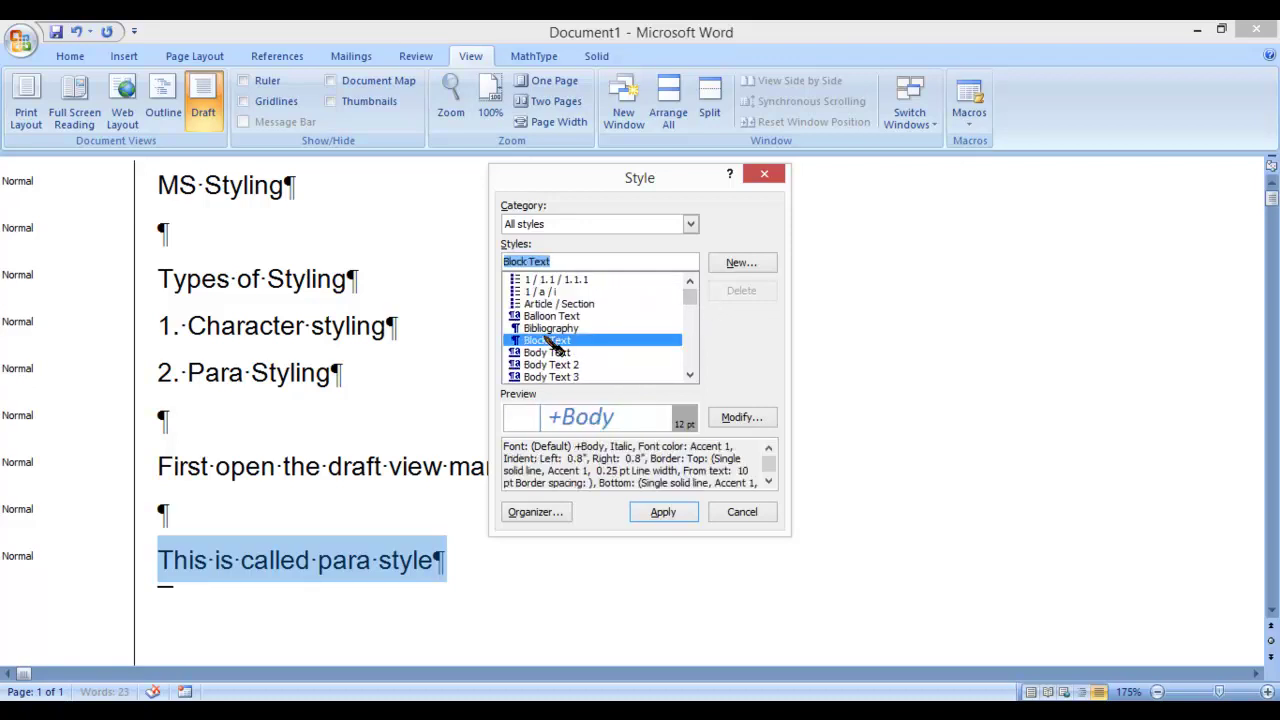
key(Down)
key(Down)
key(Down)
key(Down)
key(Down)
key(Down)
key(Down)
key(Down)
key(Down)
key(Down)
key(Down)
key(Down)
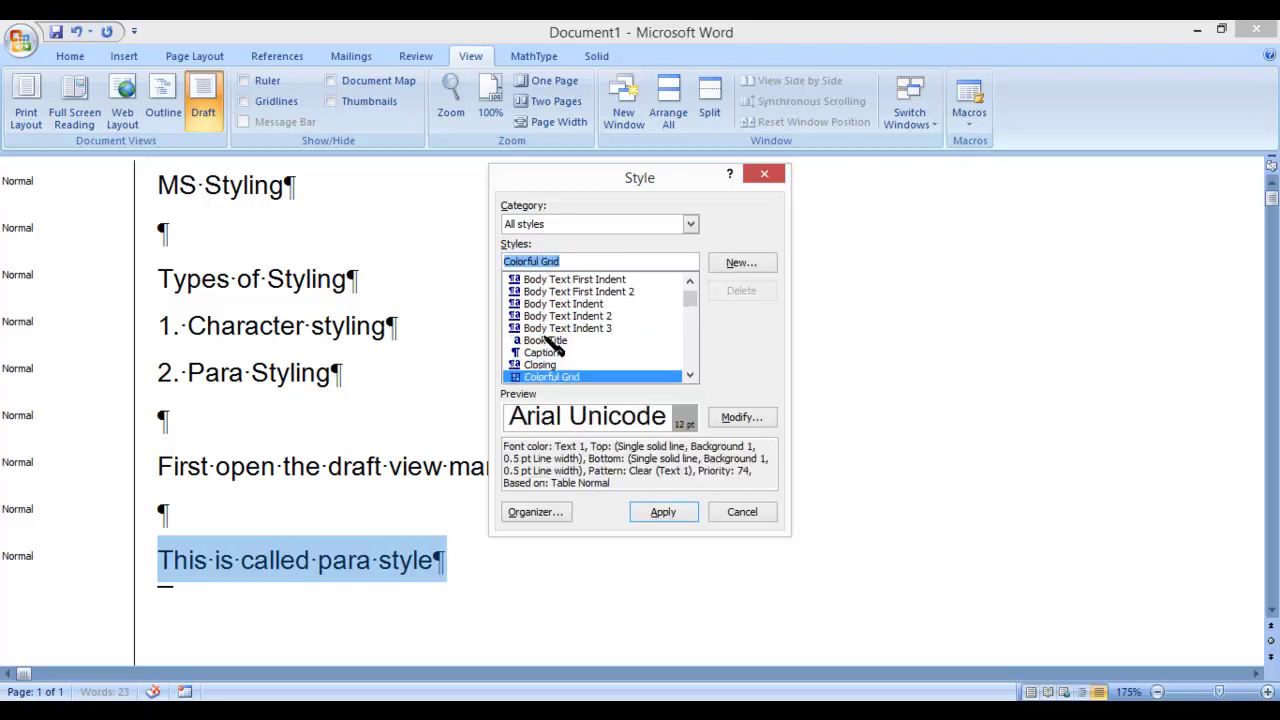
key(Down)
key(Down)
key(Down)
key(Down)
key(Down)
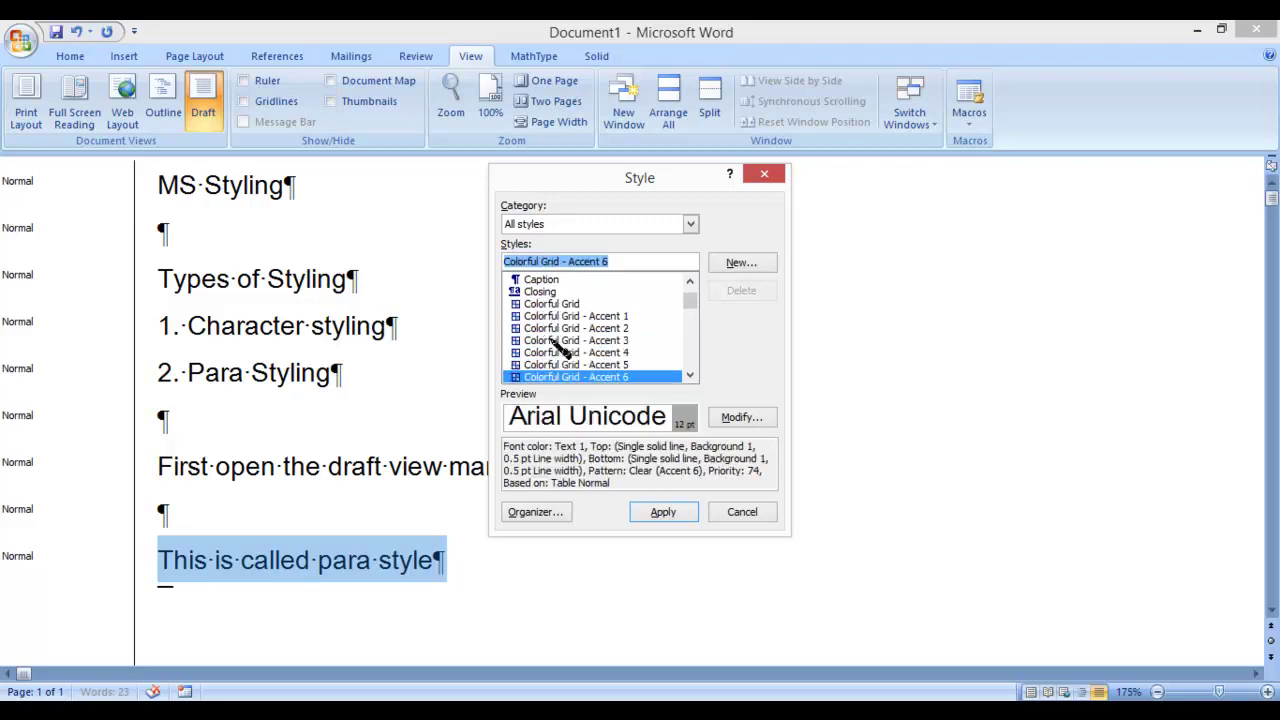
click(752, 513)
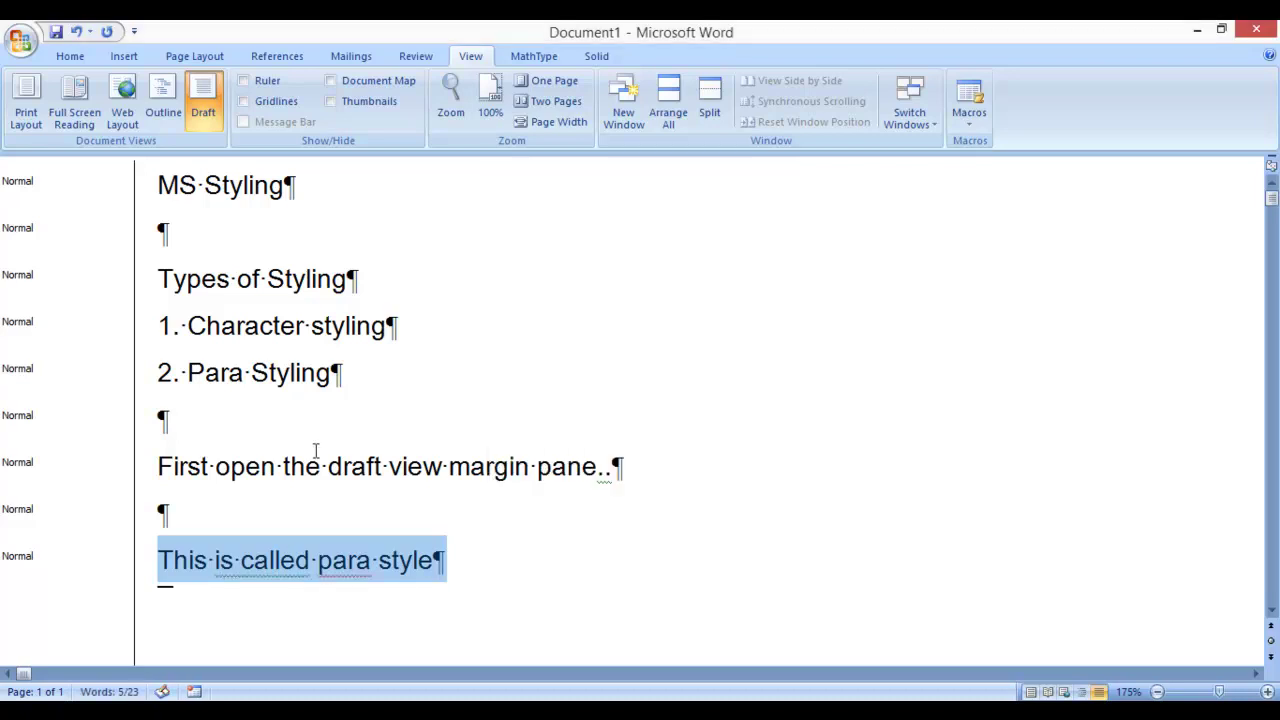
- Make 'draft' bold, 'view' italic and 'open' underlined in the draft view note
double_click(353, 466)
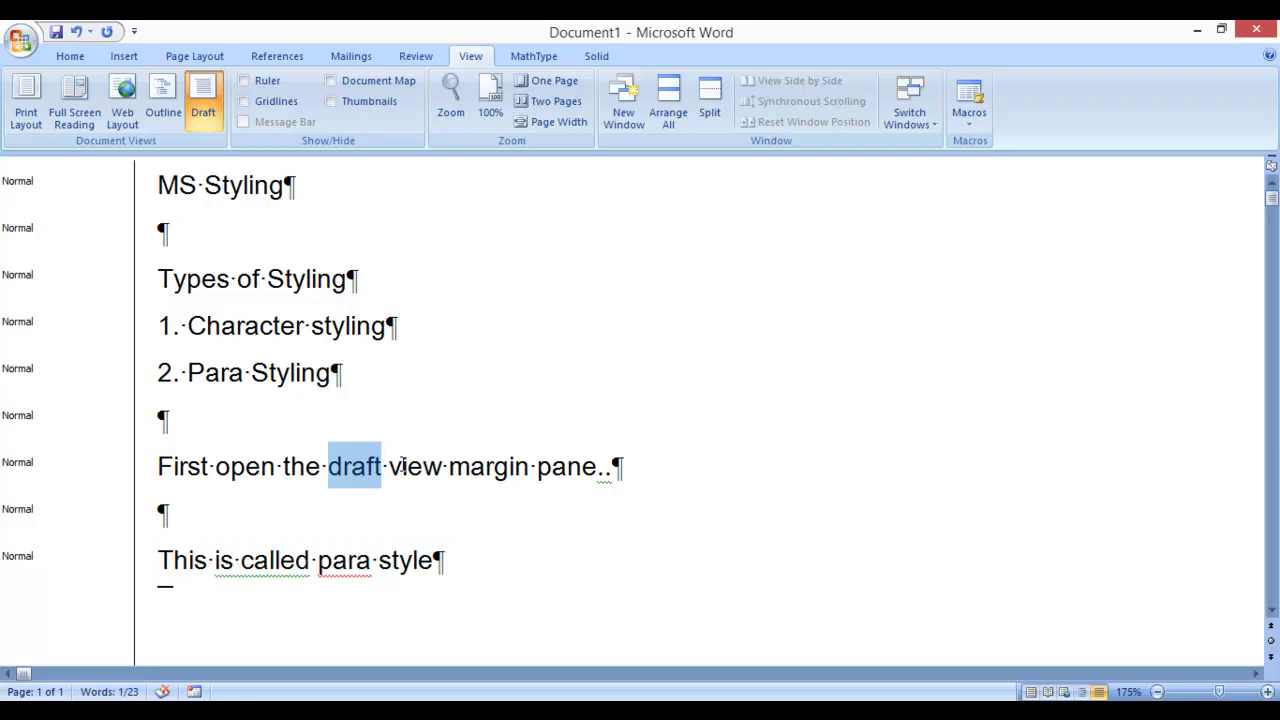
double_click(401, 466)
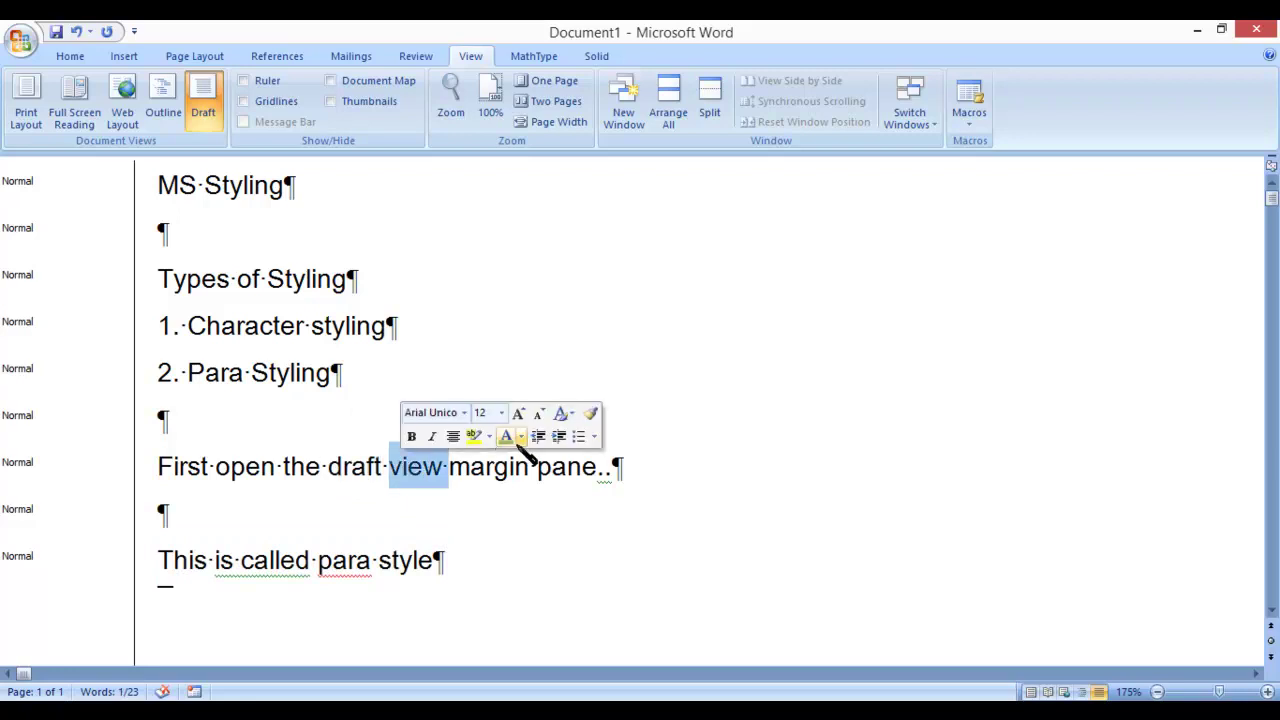
click(432, 436)
double_click(354, 466)
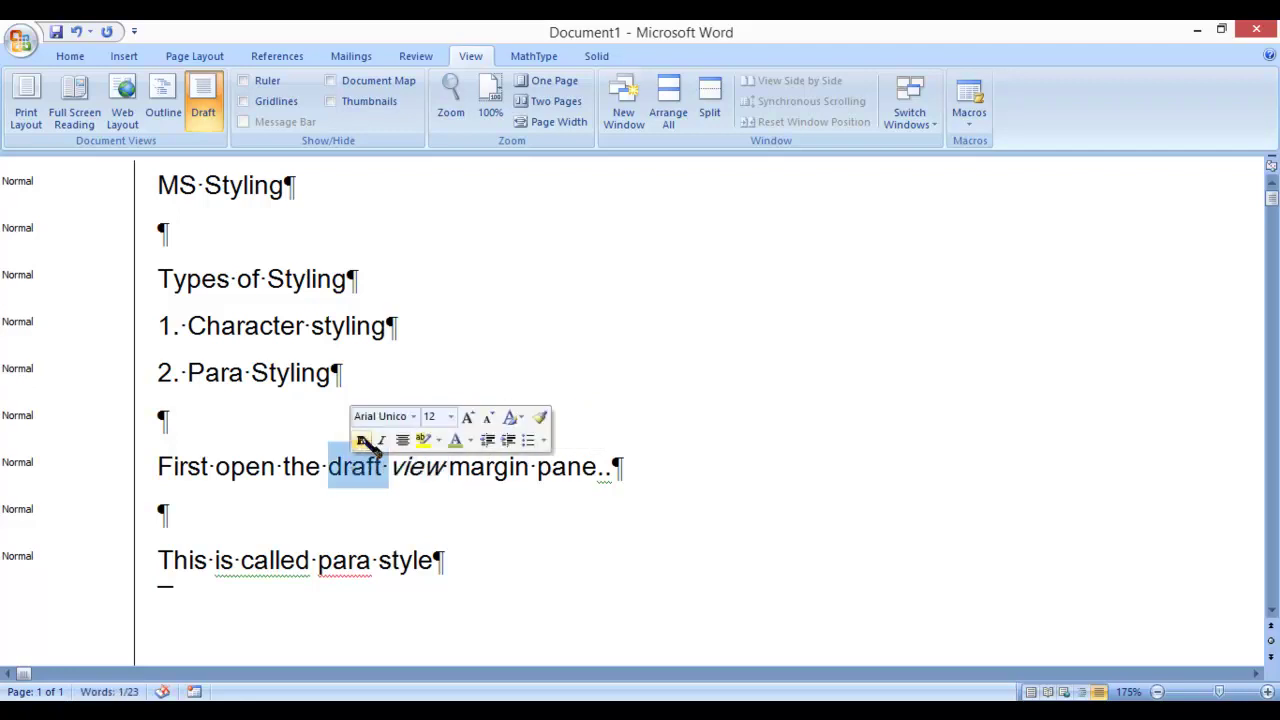
click(363, 441)
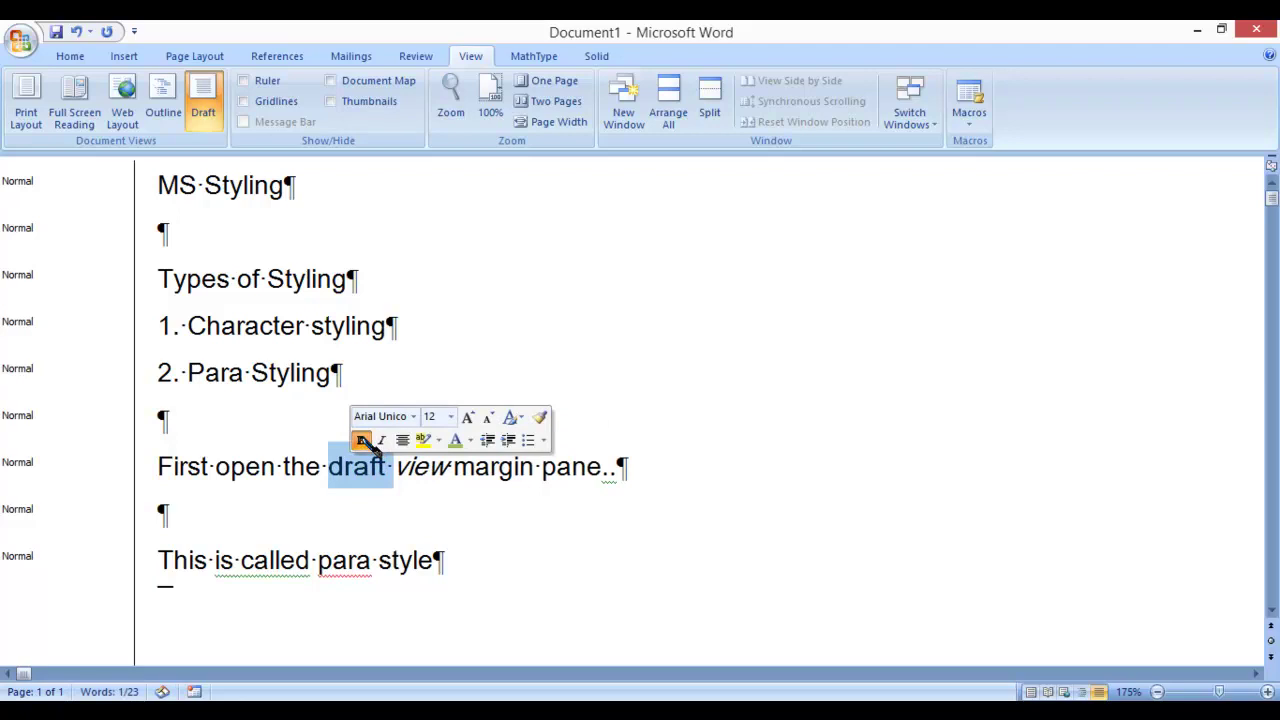
double_click(246, 466)
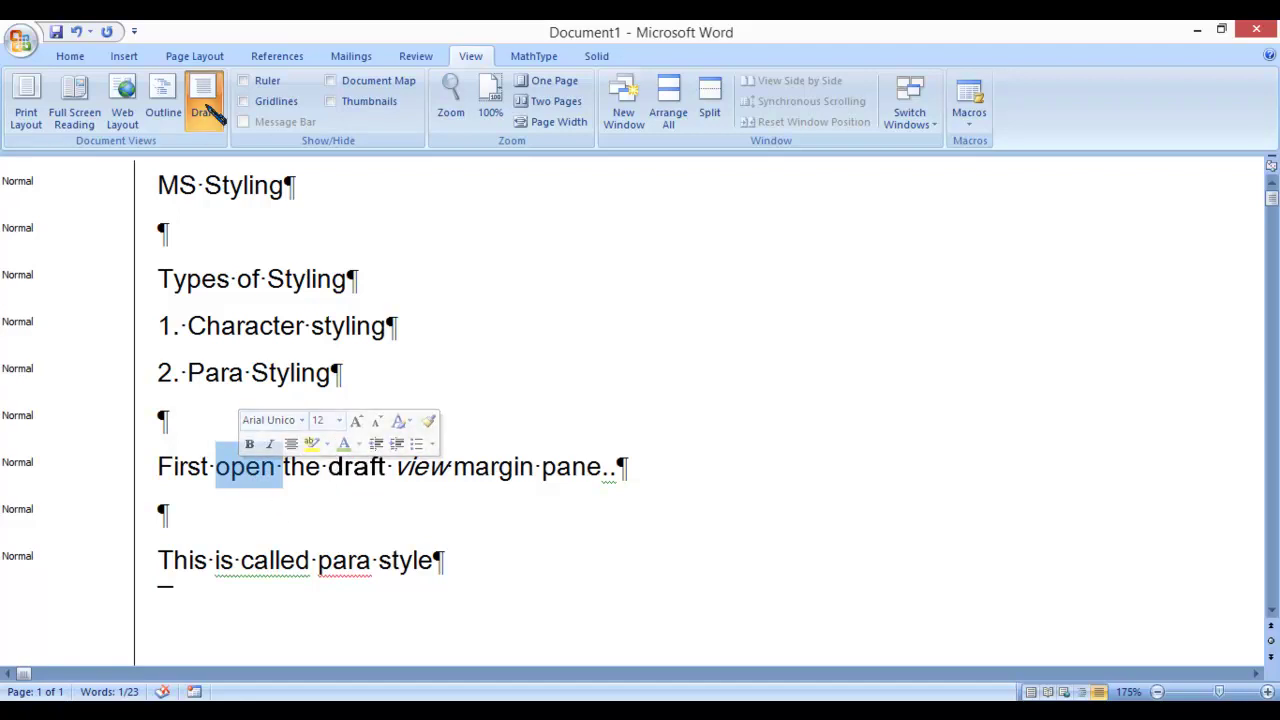
click(78, 58)
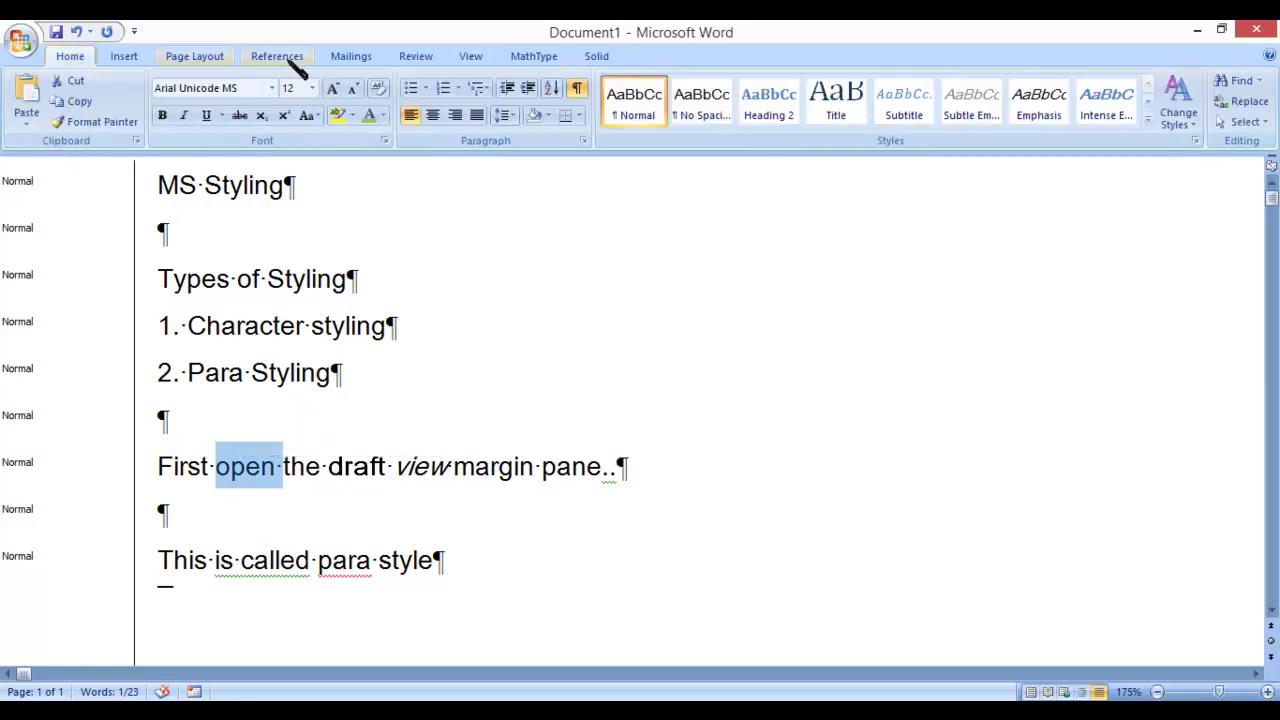
click(210, 115)
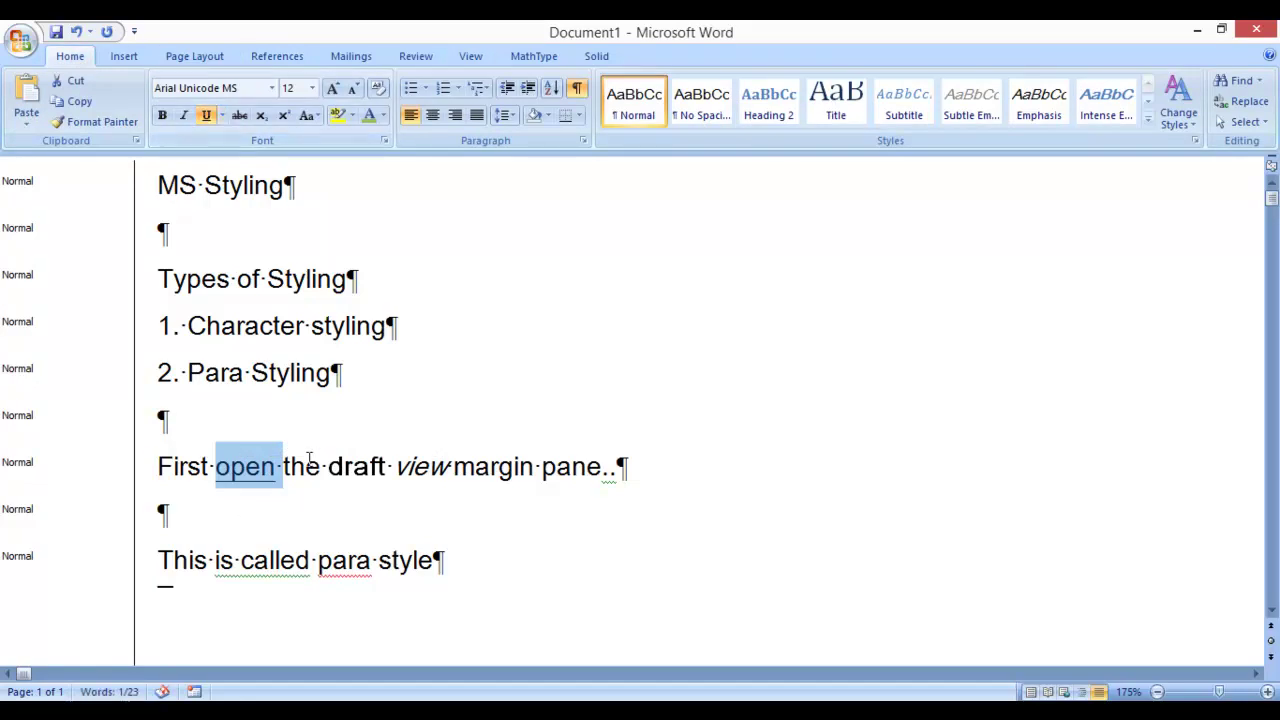
- Start a new line at the document end reading 'this is called char style'
key(ctrl+End)
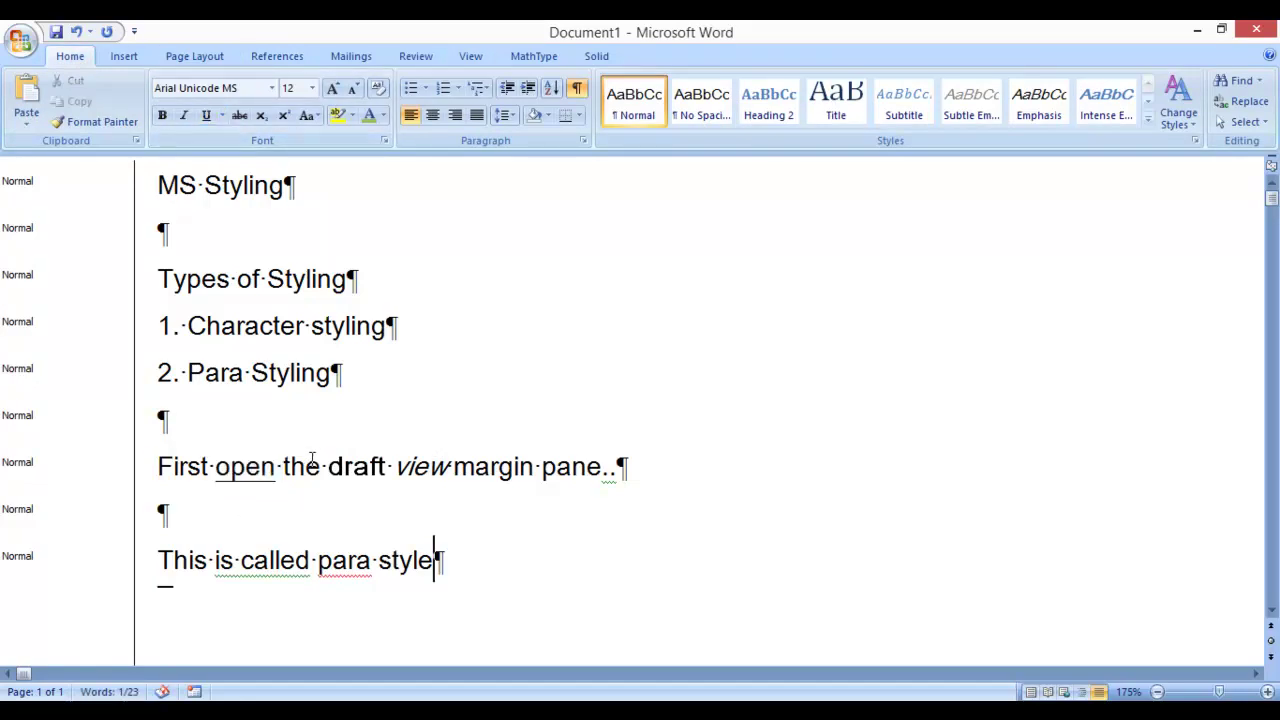
key(Return)
text(this )
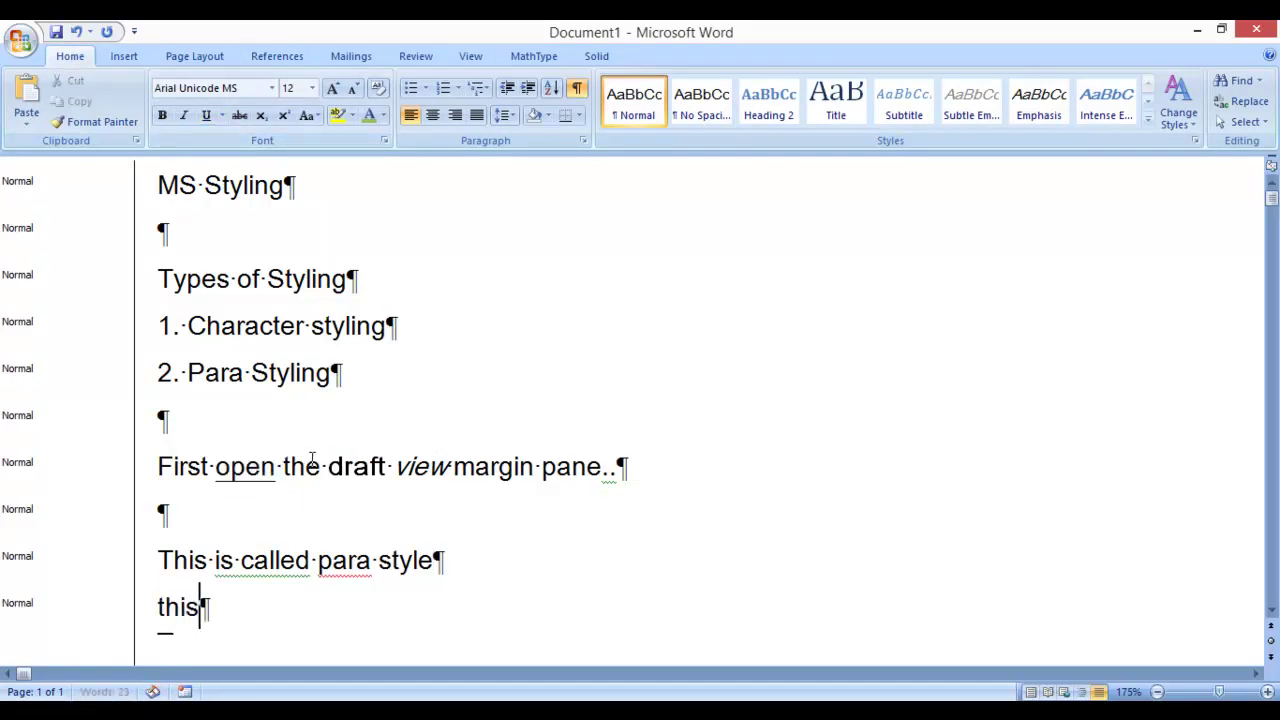
text(is called )
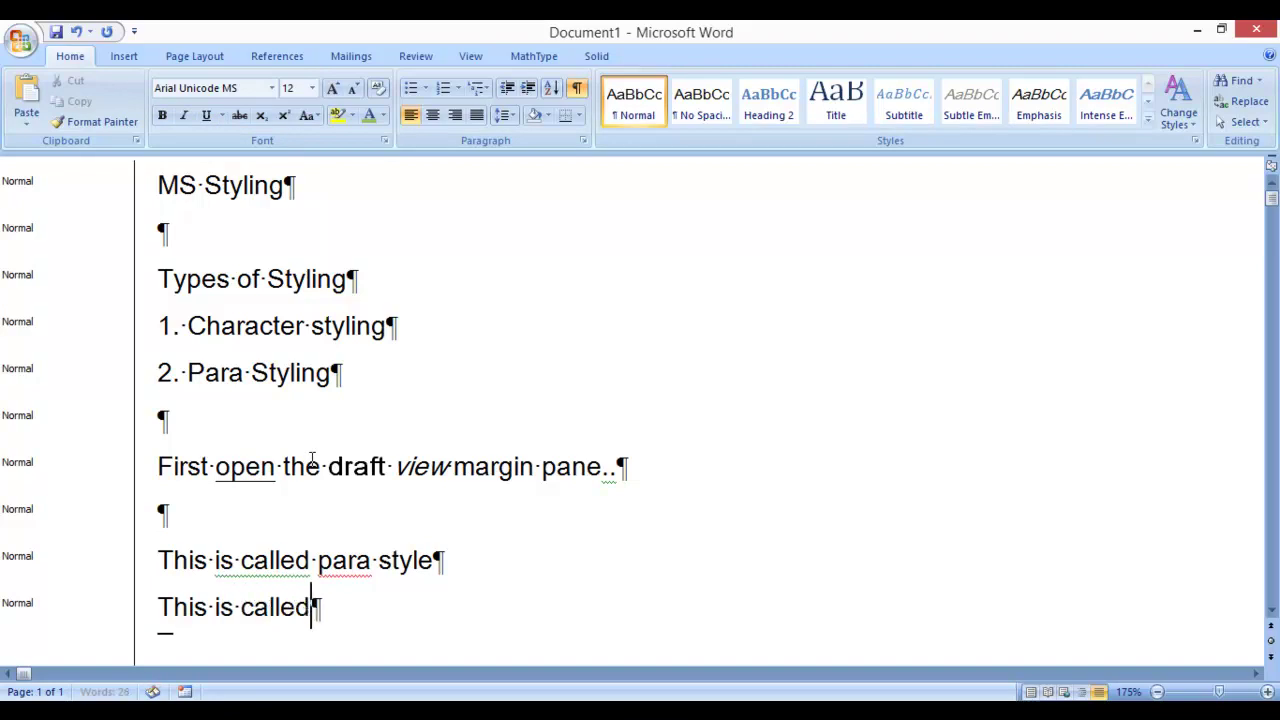
text(char style)
- Add the line 'How to create and delete styling' after the char style line, with blank lines
key(Return)
key(Return)
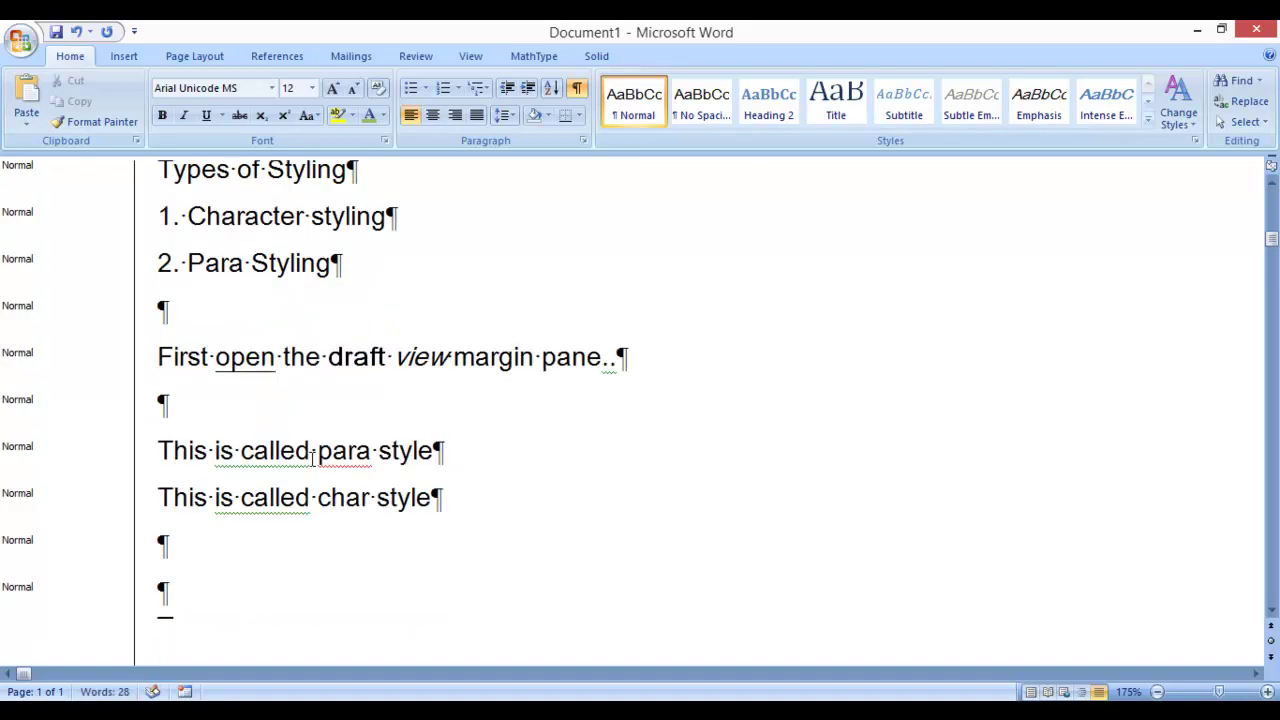
text(How to)
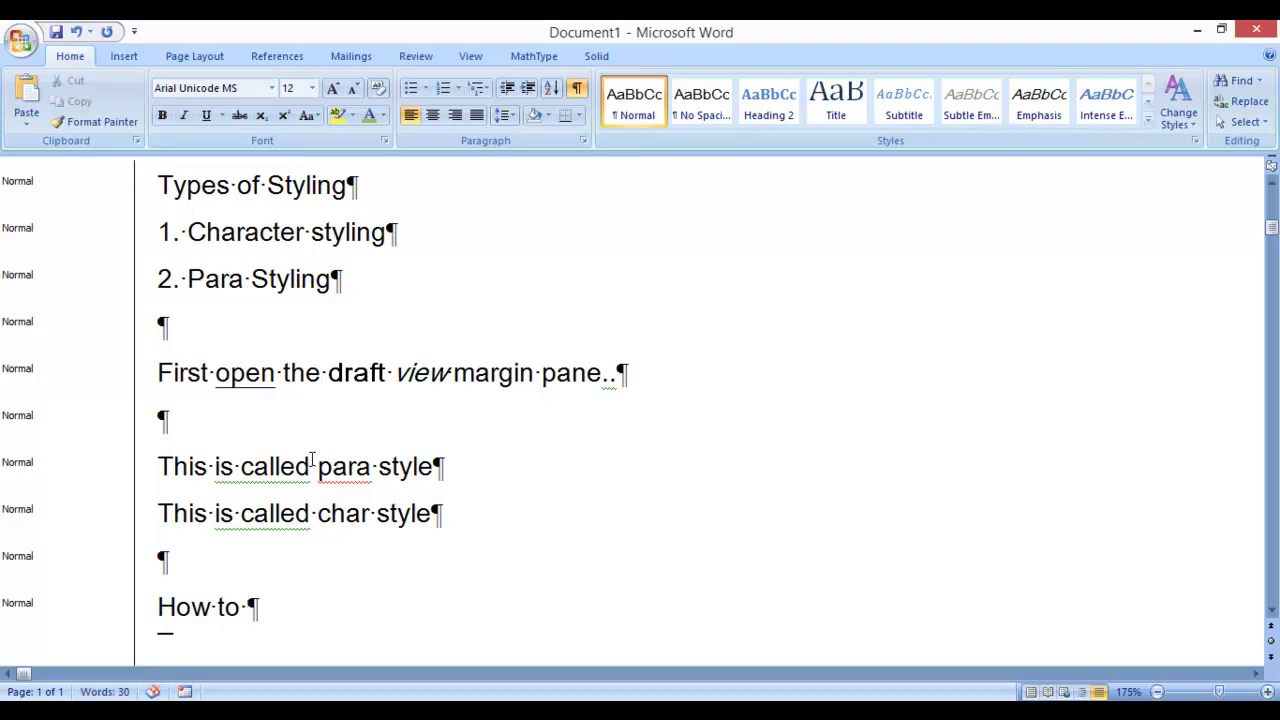
text(create and delete )
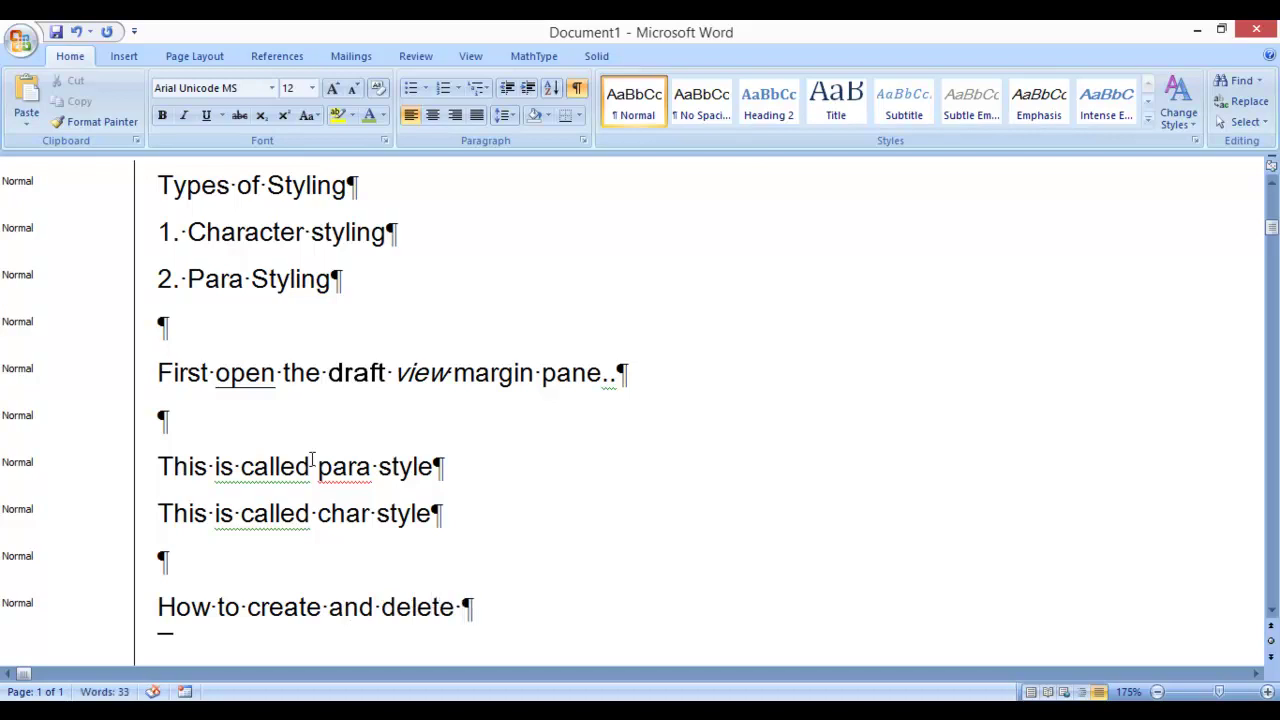
text(styling)
key(Return)
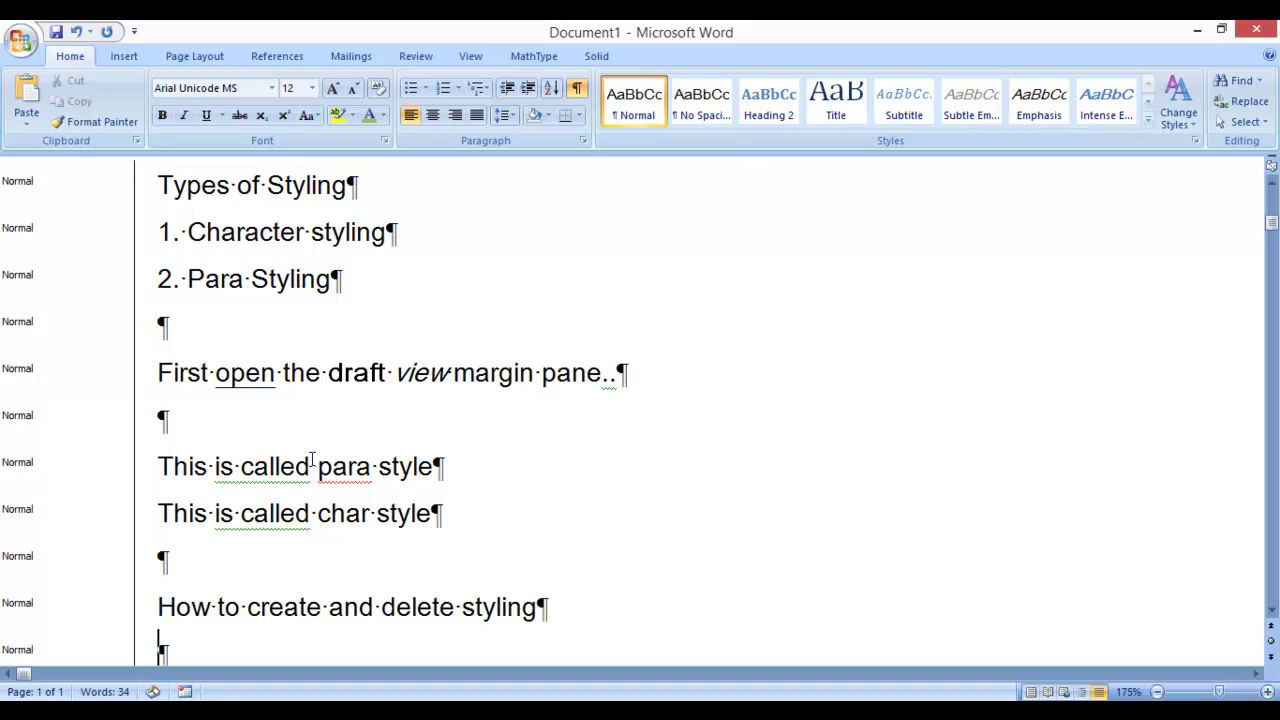
key(Return)
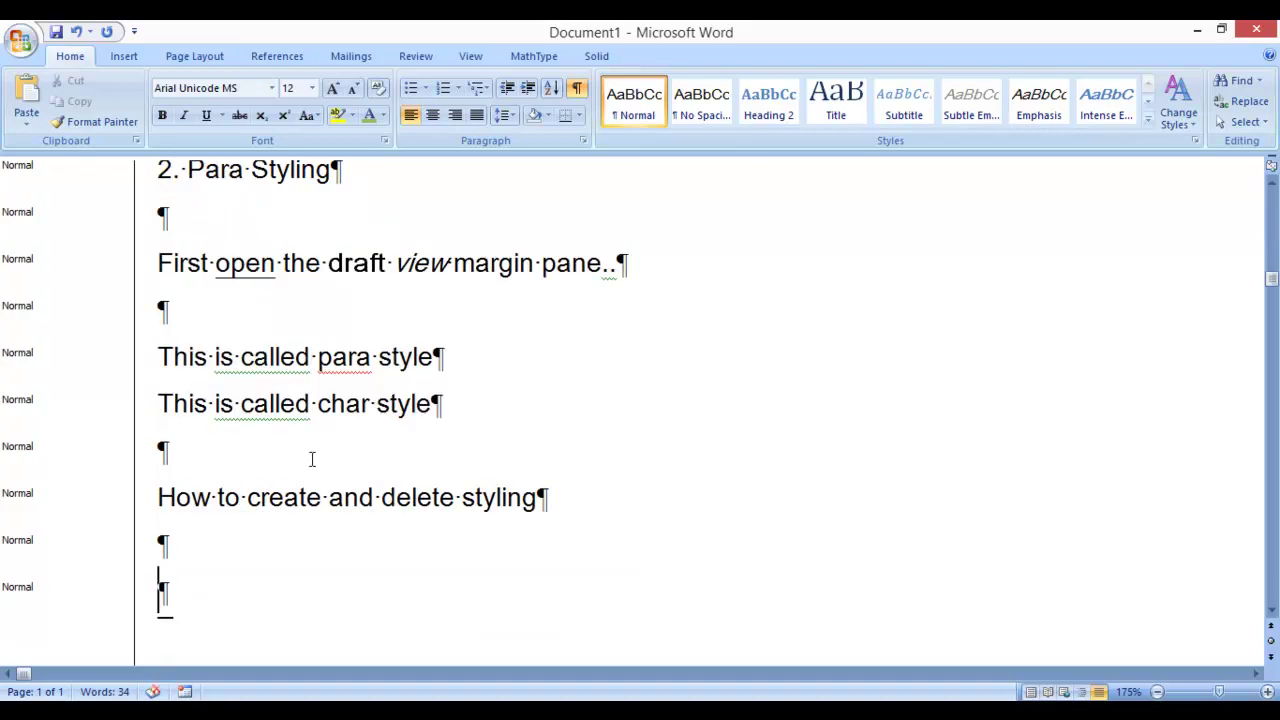
- Type 'Shortcut for styling' and 'ctrl+shft+s' on separate lines
text(short)
key(BackSpace)
text(cut for styling)
key(Return)
key(Return)
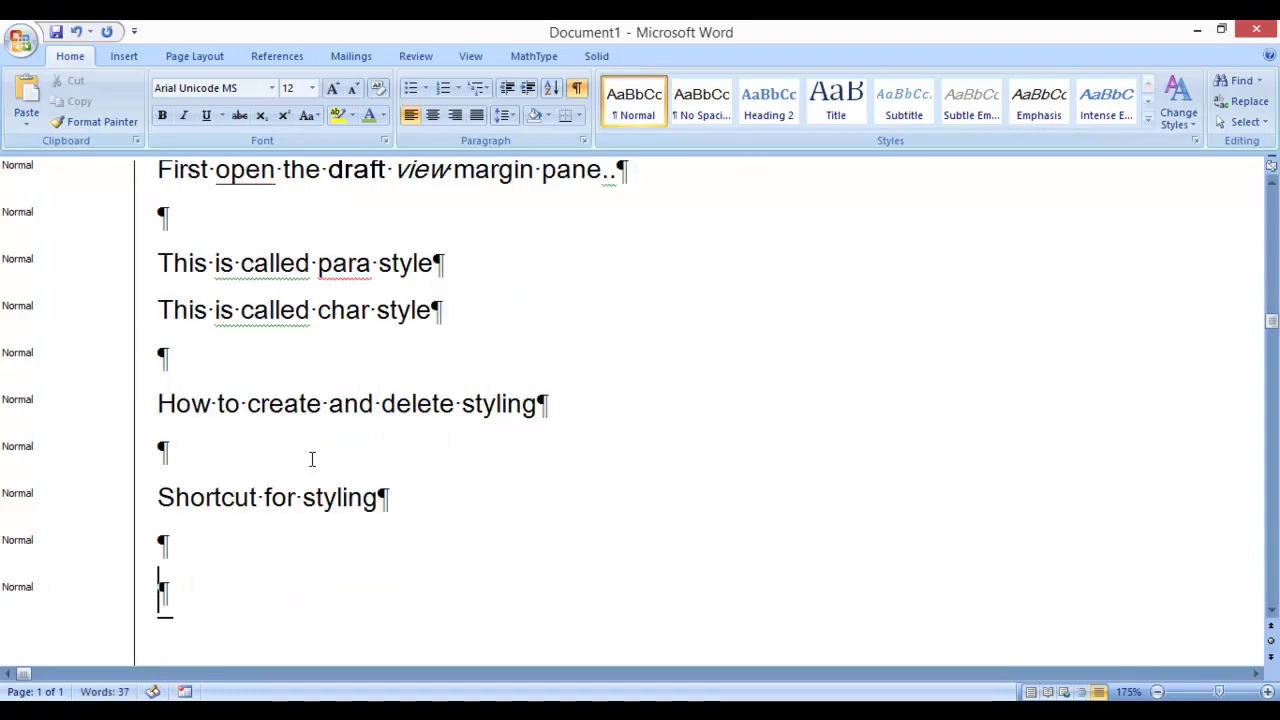
text(ctrl+shft+s)
key(Return)
key(Return)
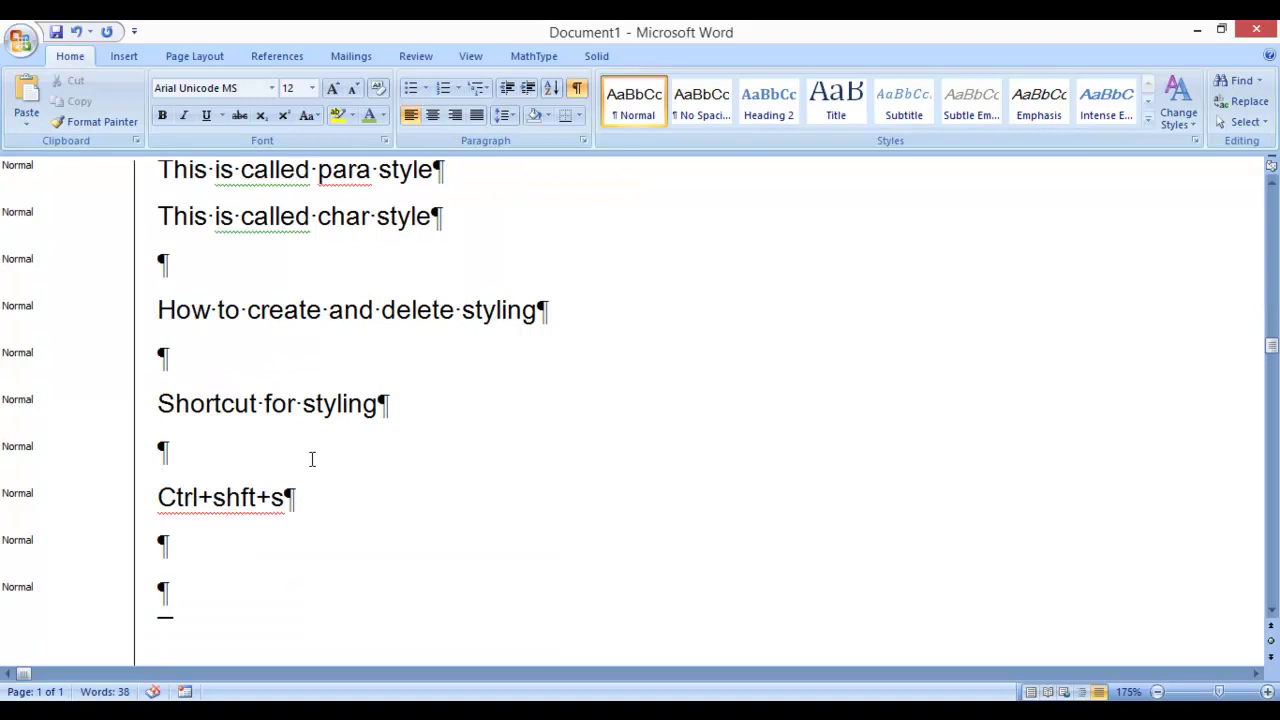
- Float the Apply Styles panel, then add 'To create a para style we can directly add names in style area..' and 'Happy to you'
key(ctrl+shift+s)
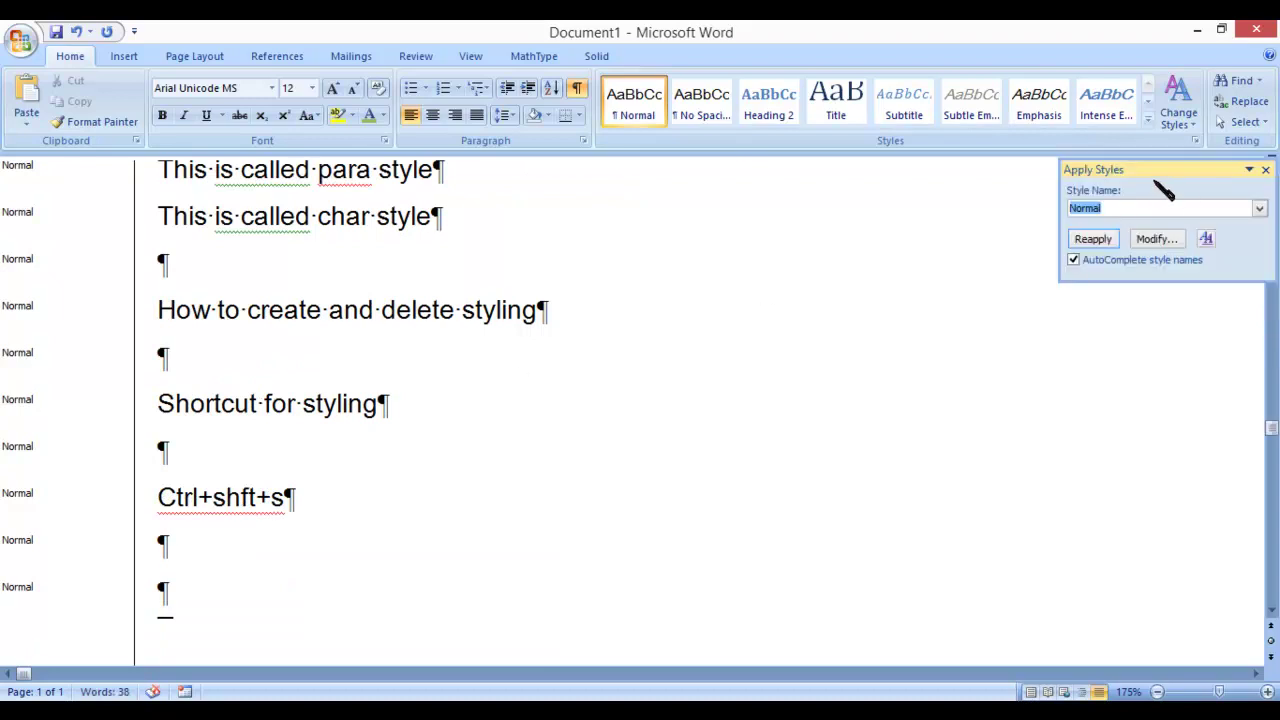
mouse_move(1160, 170)
mouse_down()
mouse_move(891, 391)
mouse_move(849, 290)
mouse_up()
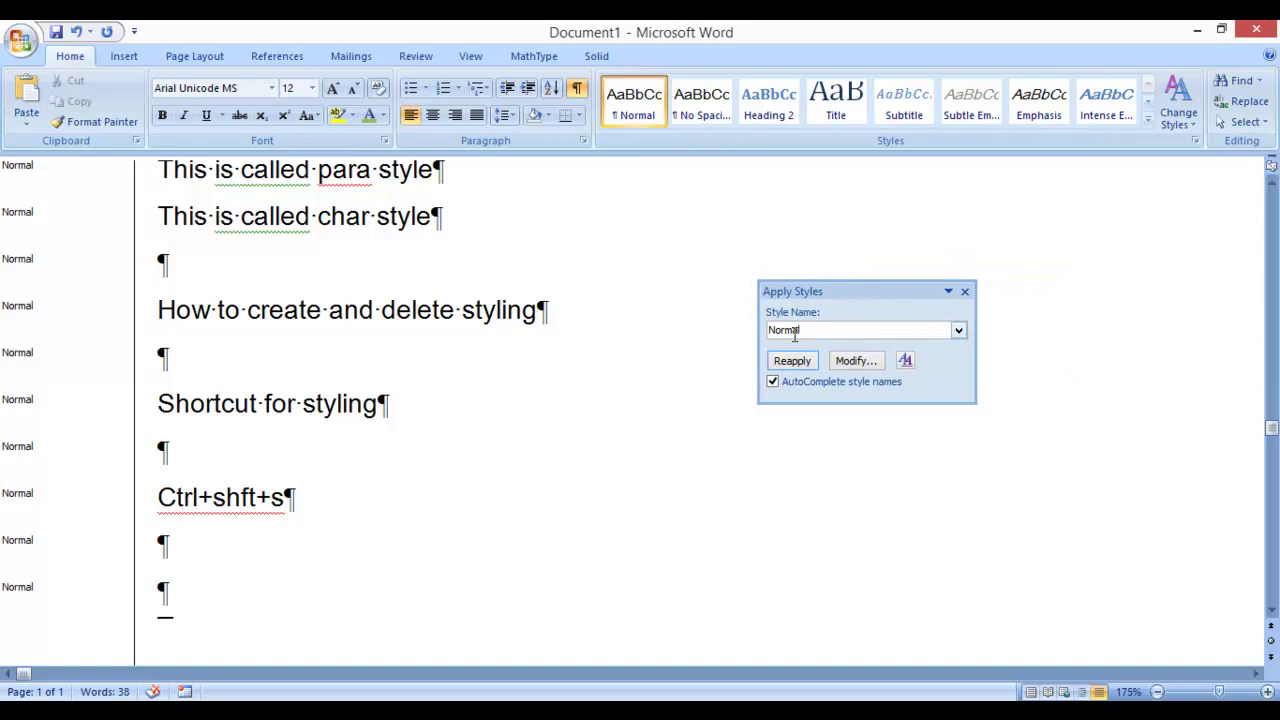
text(to create a ara)
key(ctrl+shift+Left)
text(para style we can directly add names )
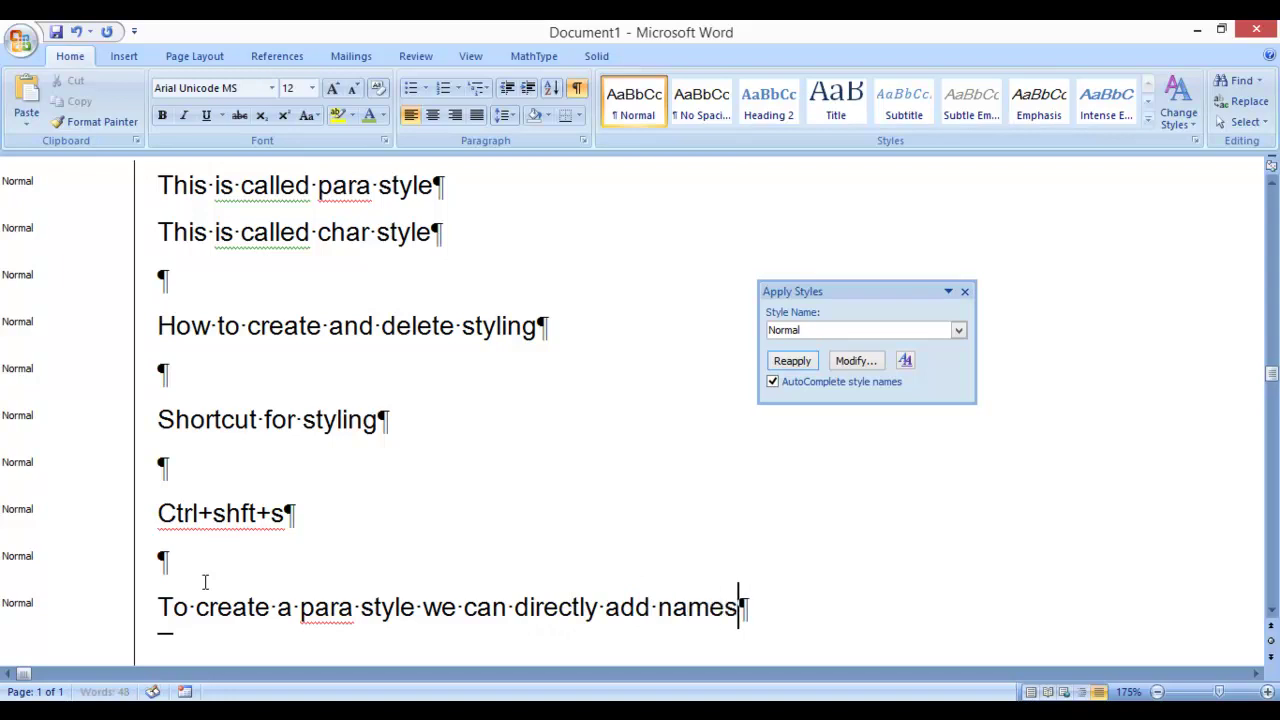
text(in style area..)
key(Return)
key(Return)
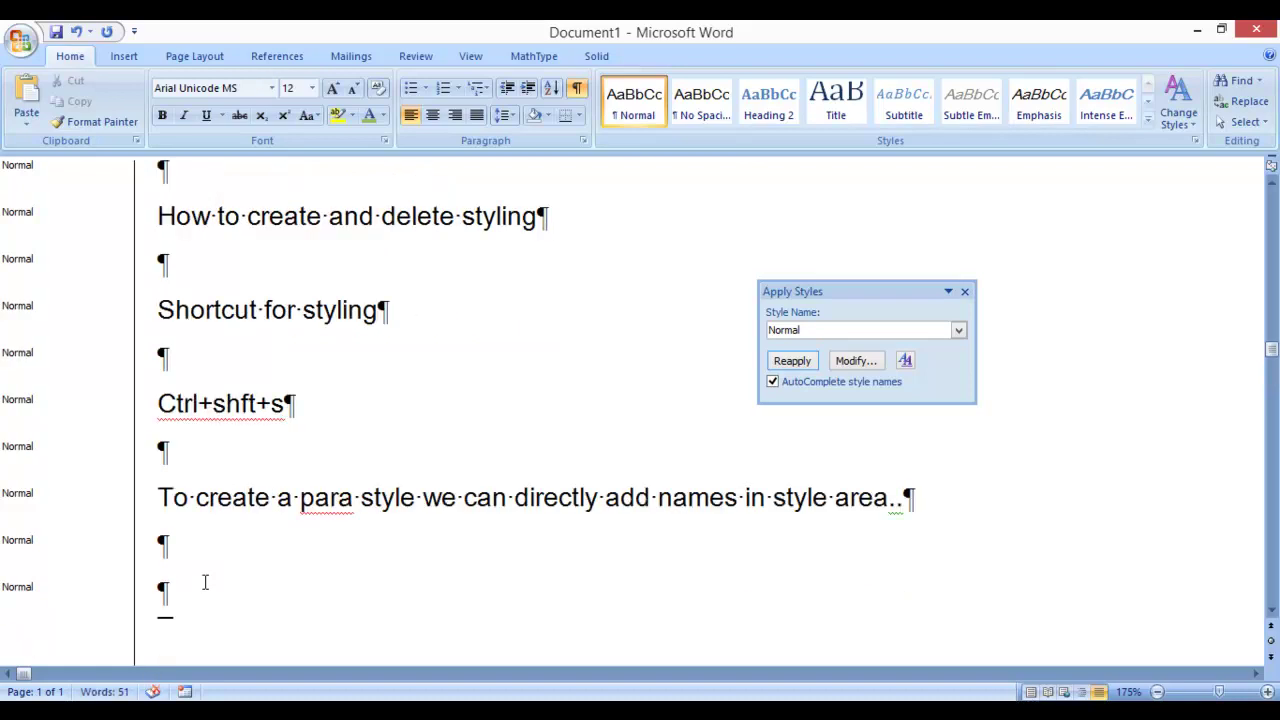
text(happy to you)
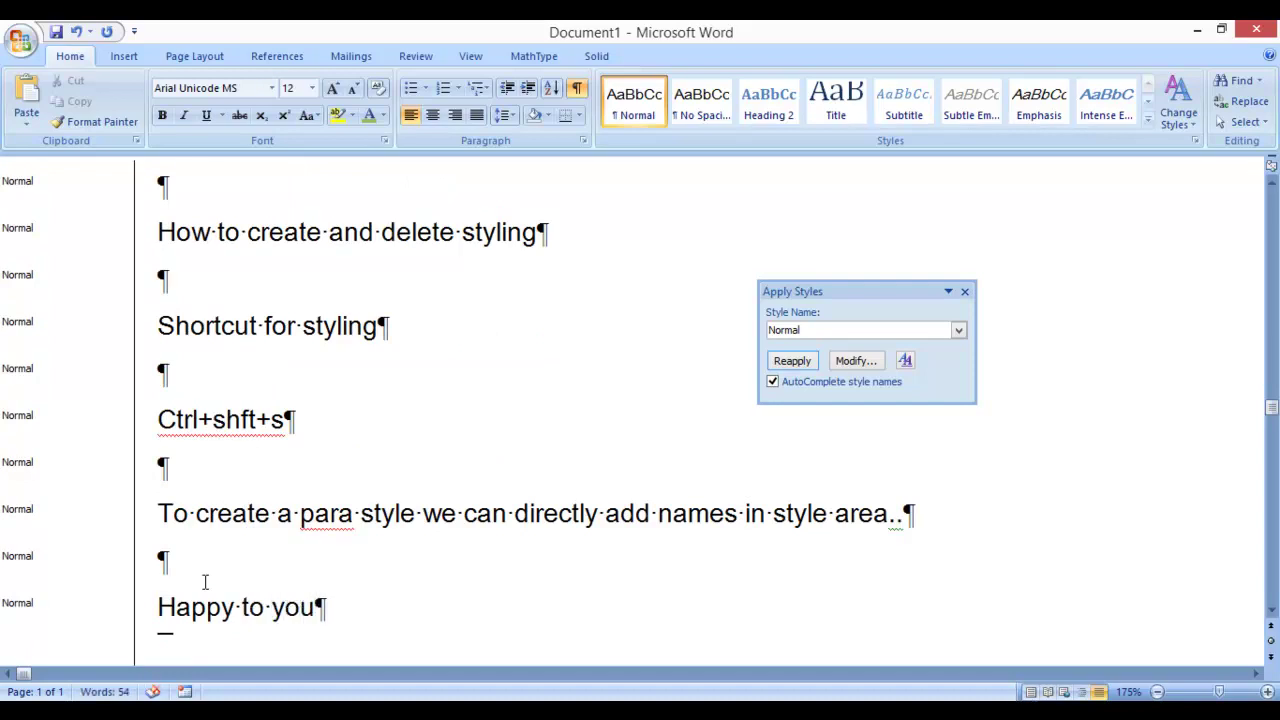
- Create a new paragraph style 'yds' from the 'Happy to you' paragraph
triple_click(205, 582)
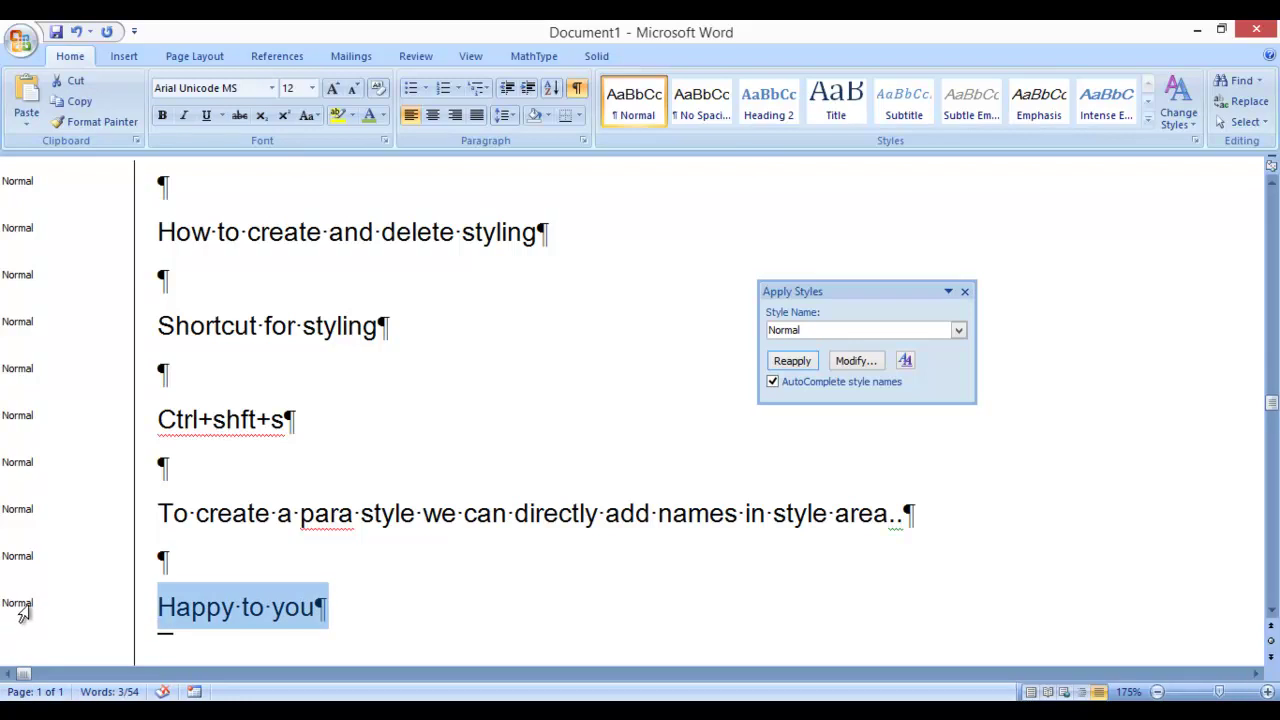
click(237, 610)
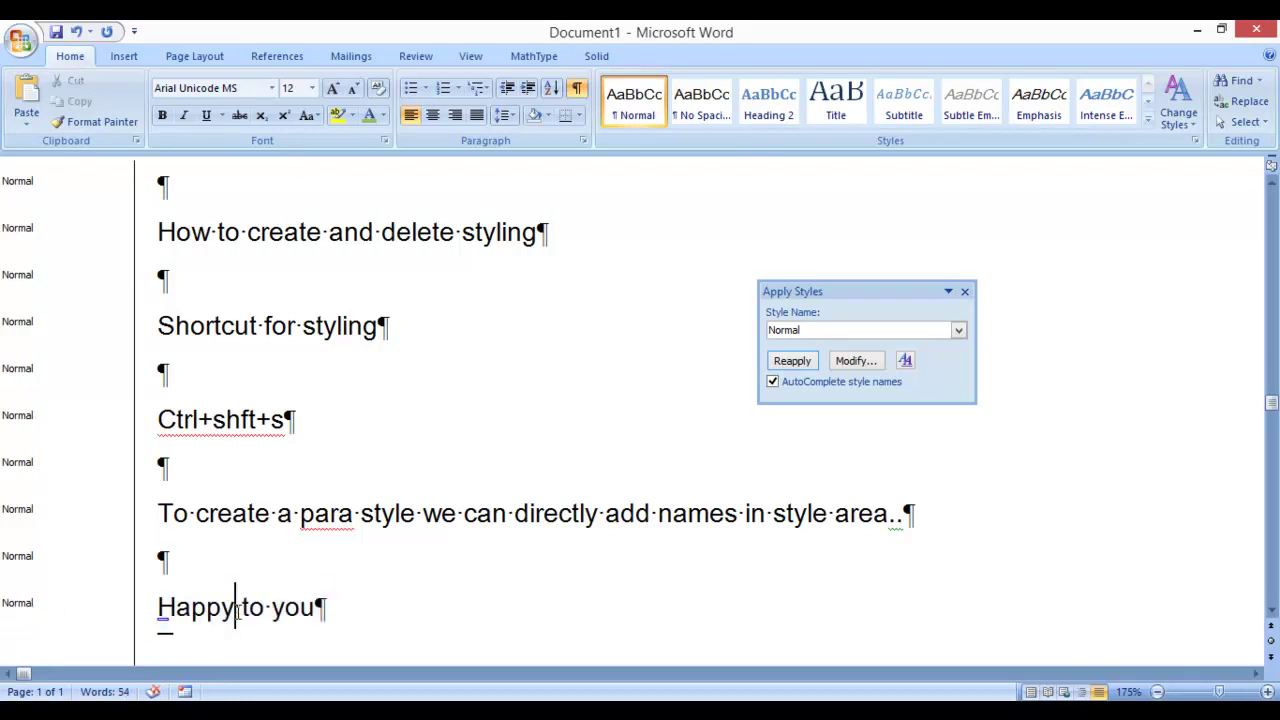
click(849, 331)
text(yds)
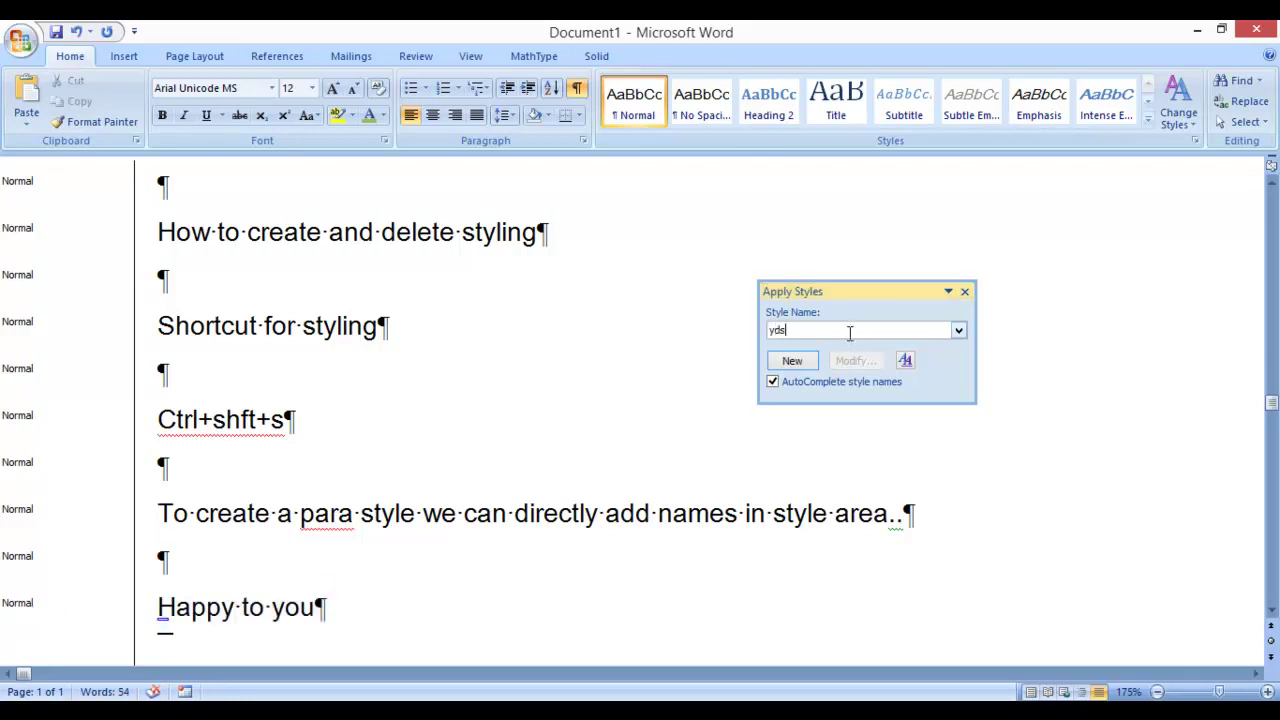
key(Return)
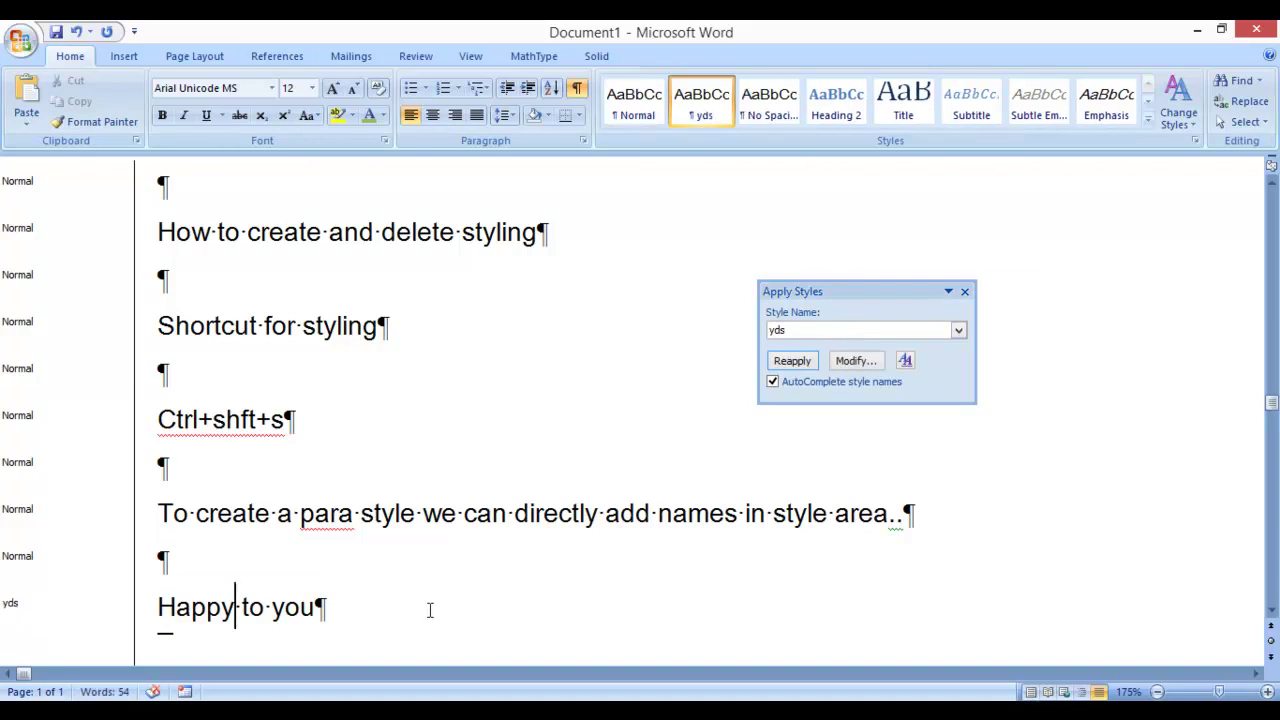
- Add a Normal-style paragraph below 'Happy to you' and begin the note 'To apply style for'
click(363, 561)
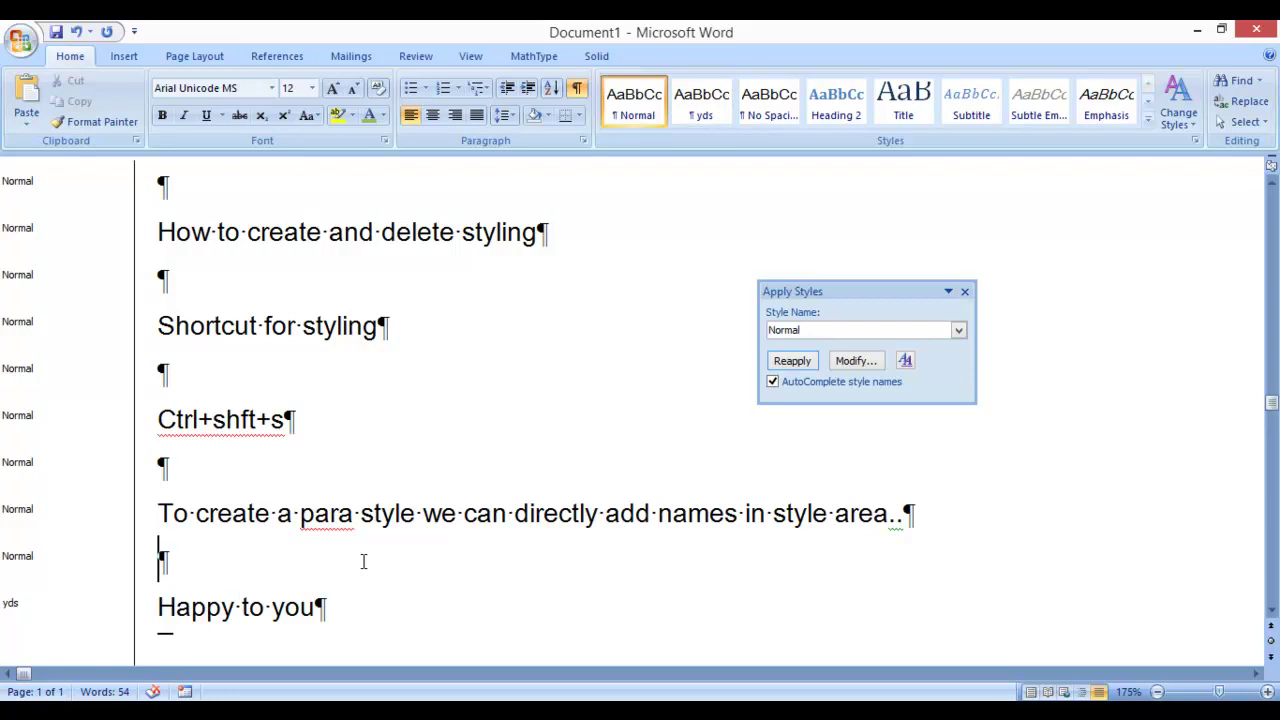
key(ctrl+End)
key(Return)
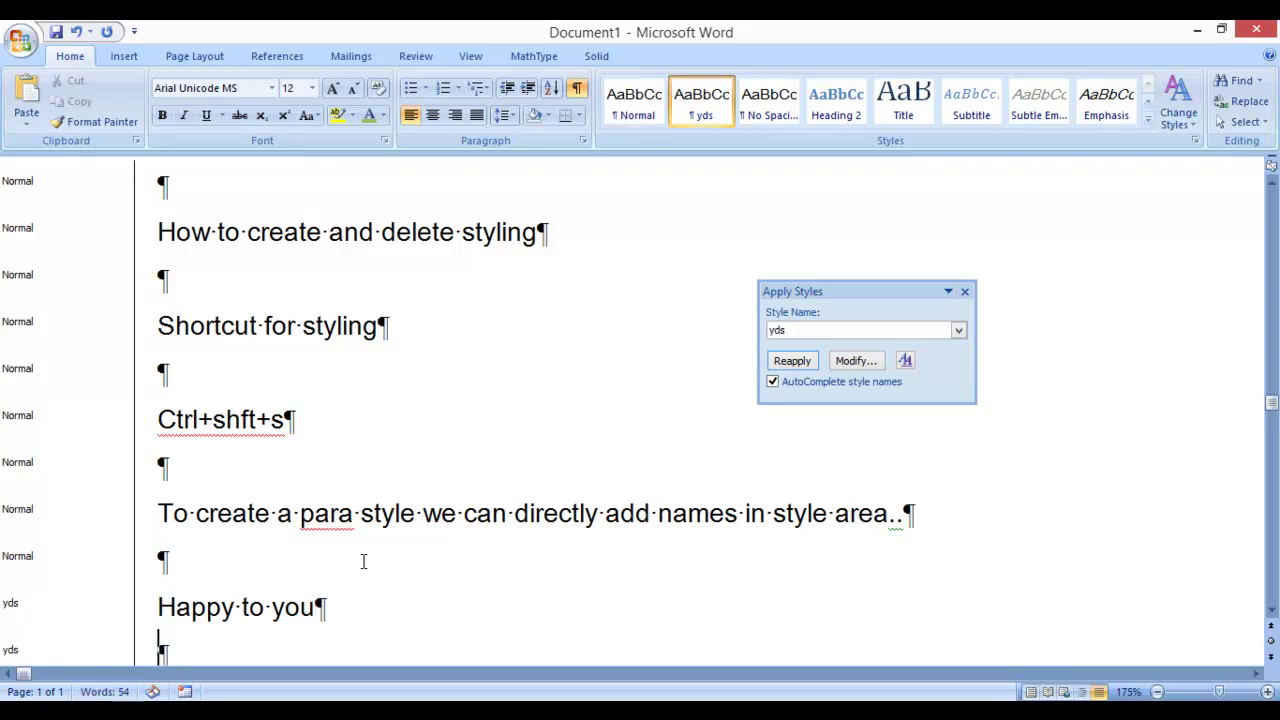
key(ctrl+shift+s)
text(Normal)
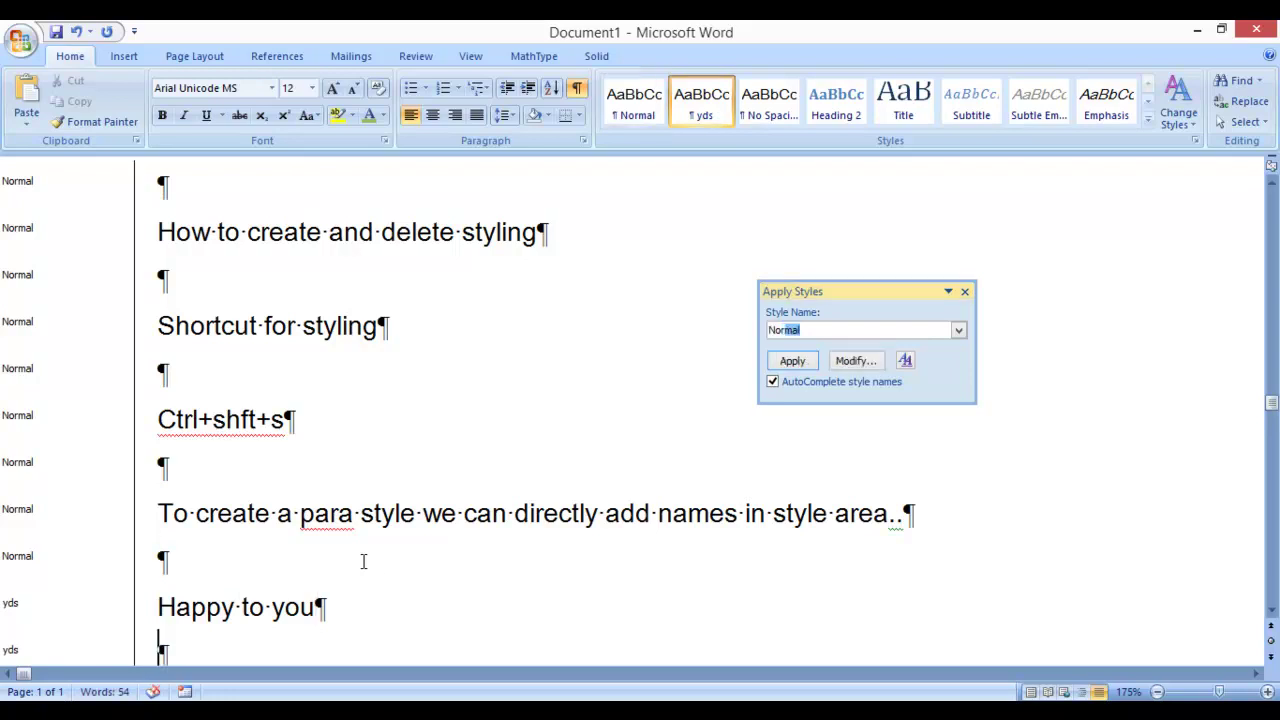
key(Return)
text(T)
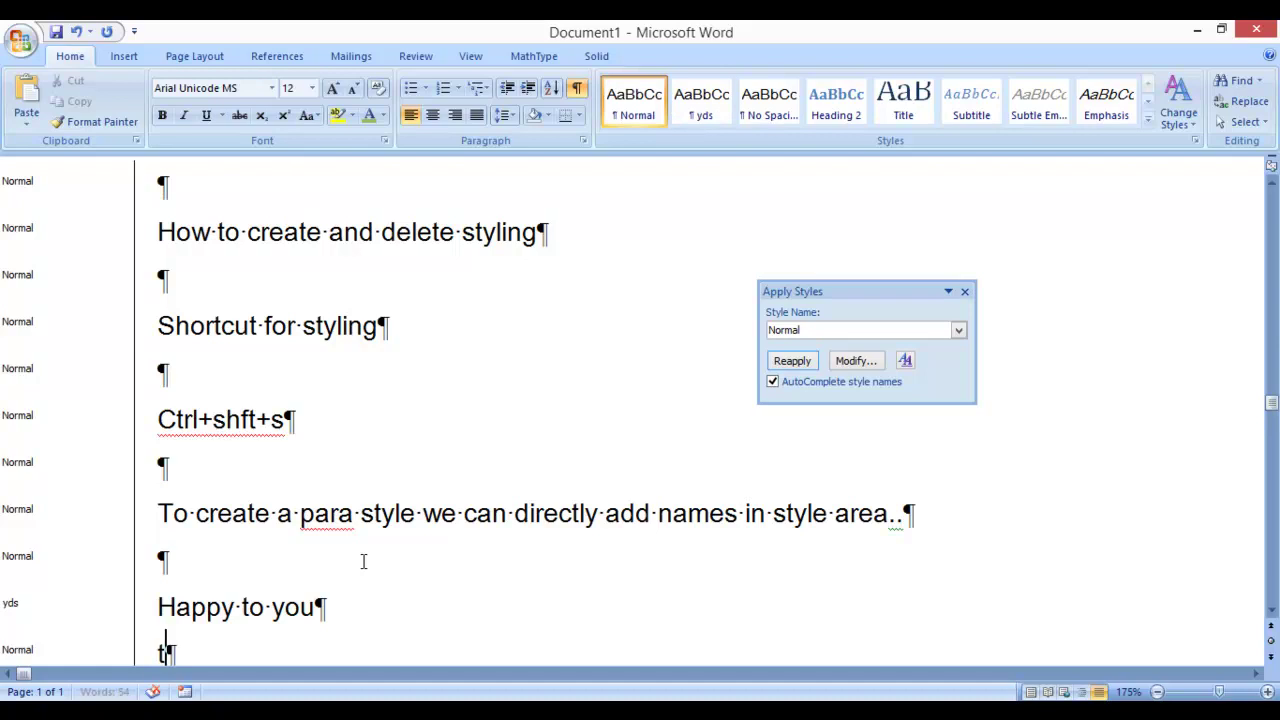
text(o apply style fo)
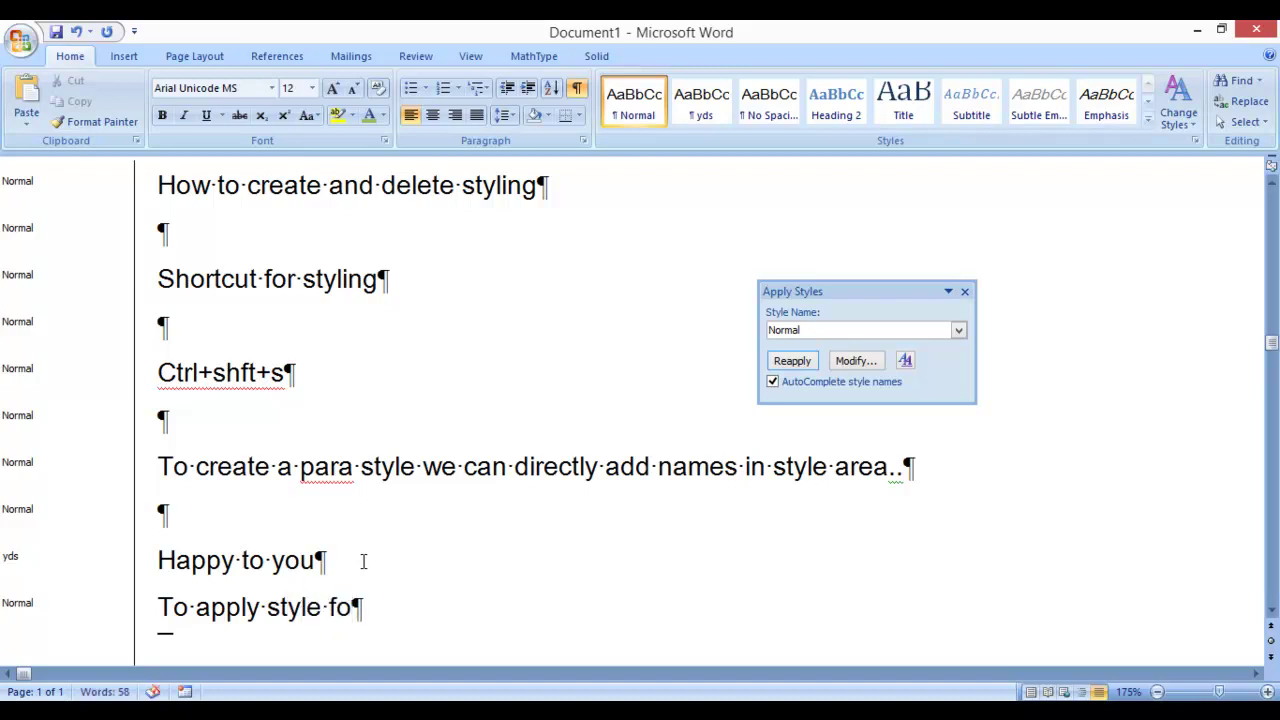
text(r a)
- Complete the note with 'para data we can have cursor in any area of the para text.' and add 'Now character styling'
key(BackSpace)
text(para )
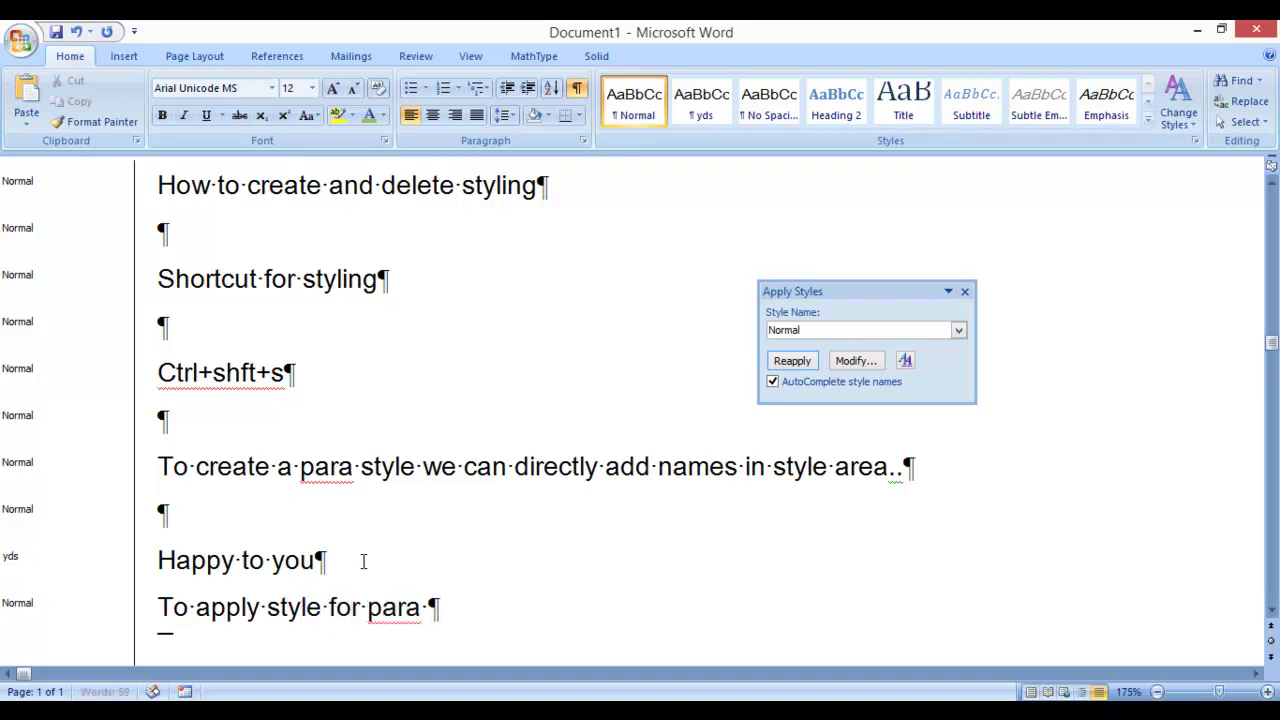
text(data )
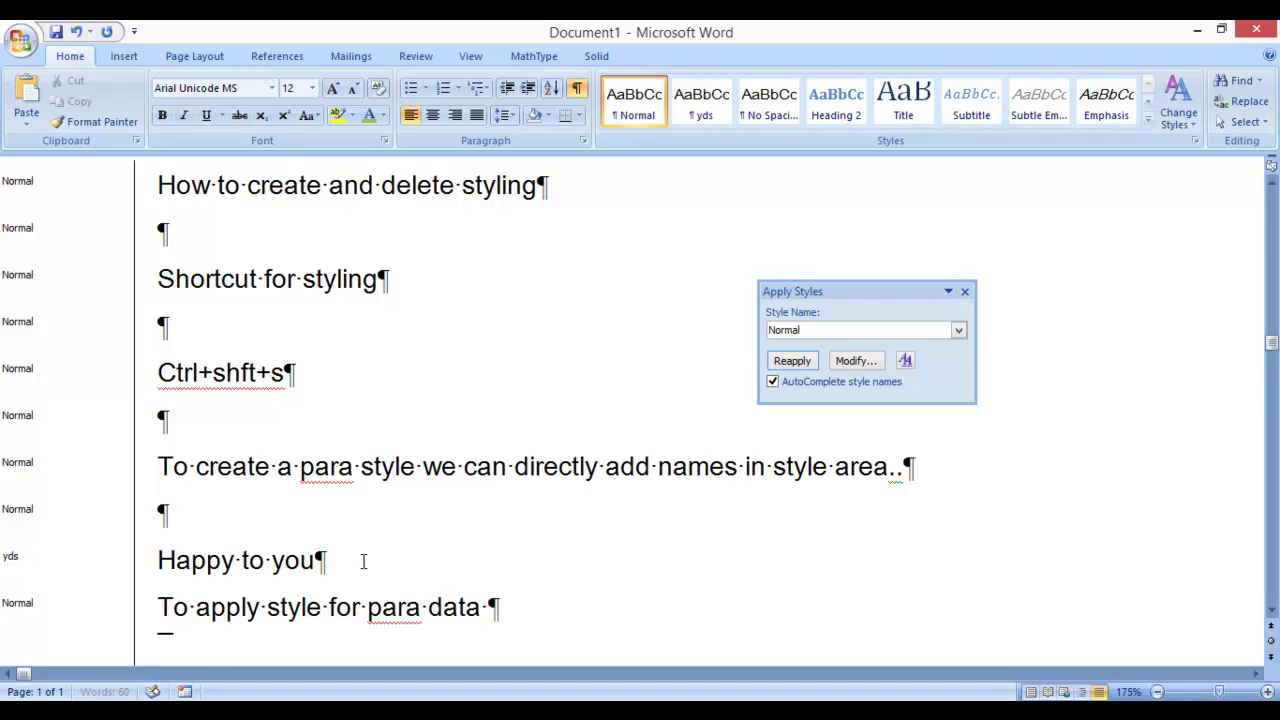
text(we can have curson)
key(ctrl+shift+Left)
text(sursor)
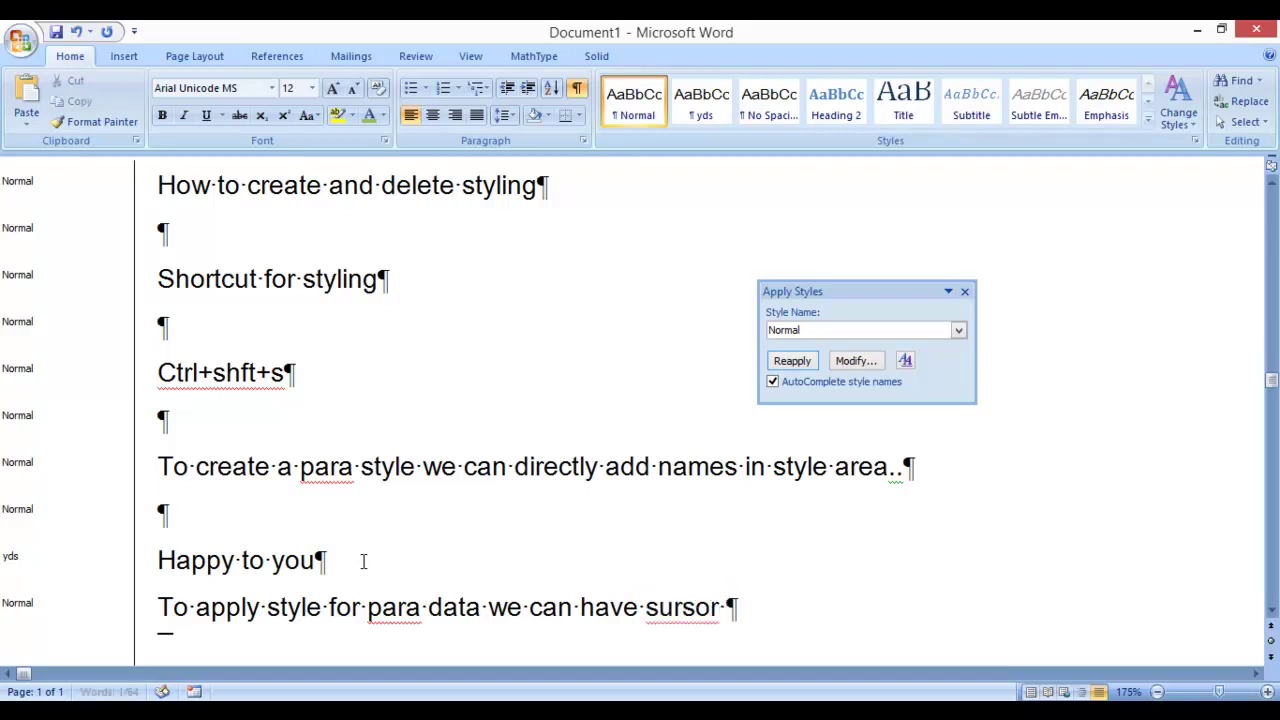
key(ctrl+shift+Left)
text(ci)
key(BackSpace)
text(ursor )
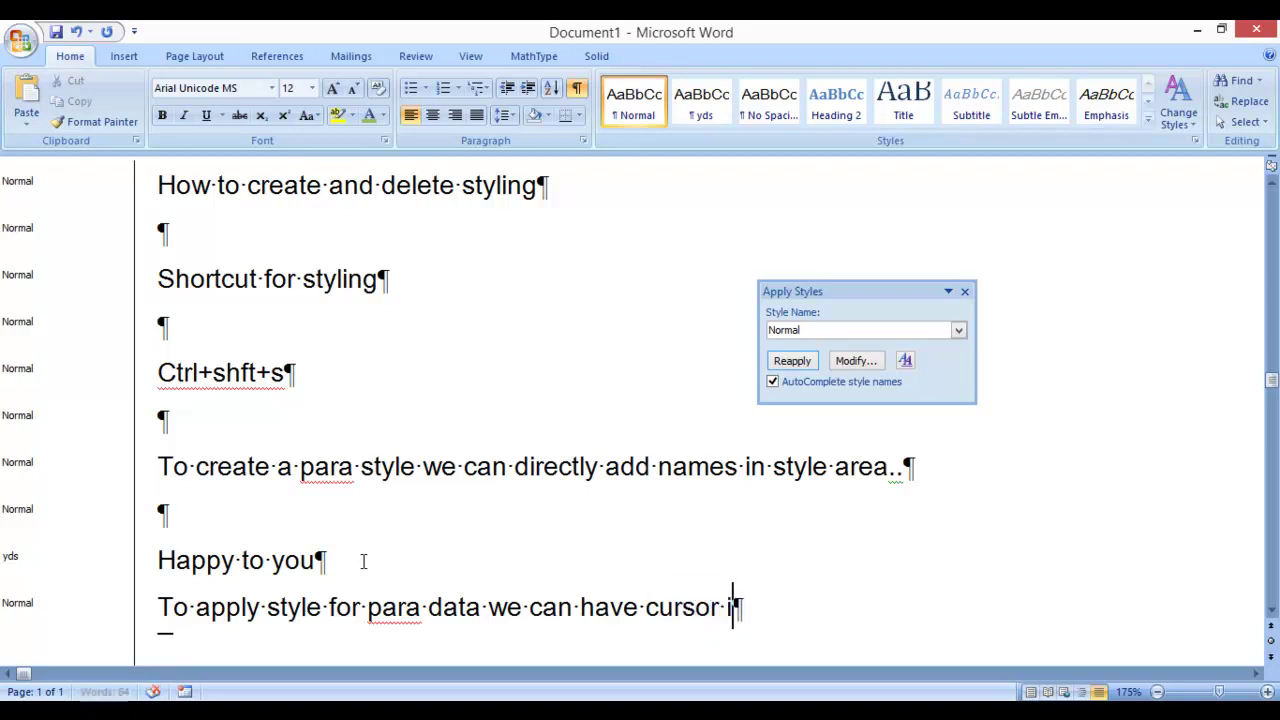
text(in any are)
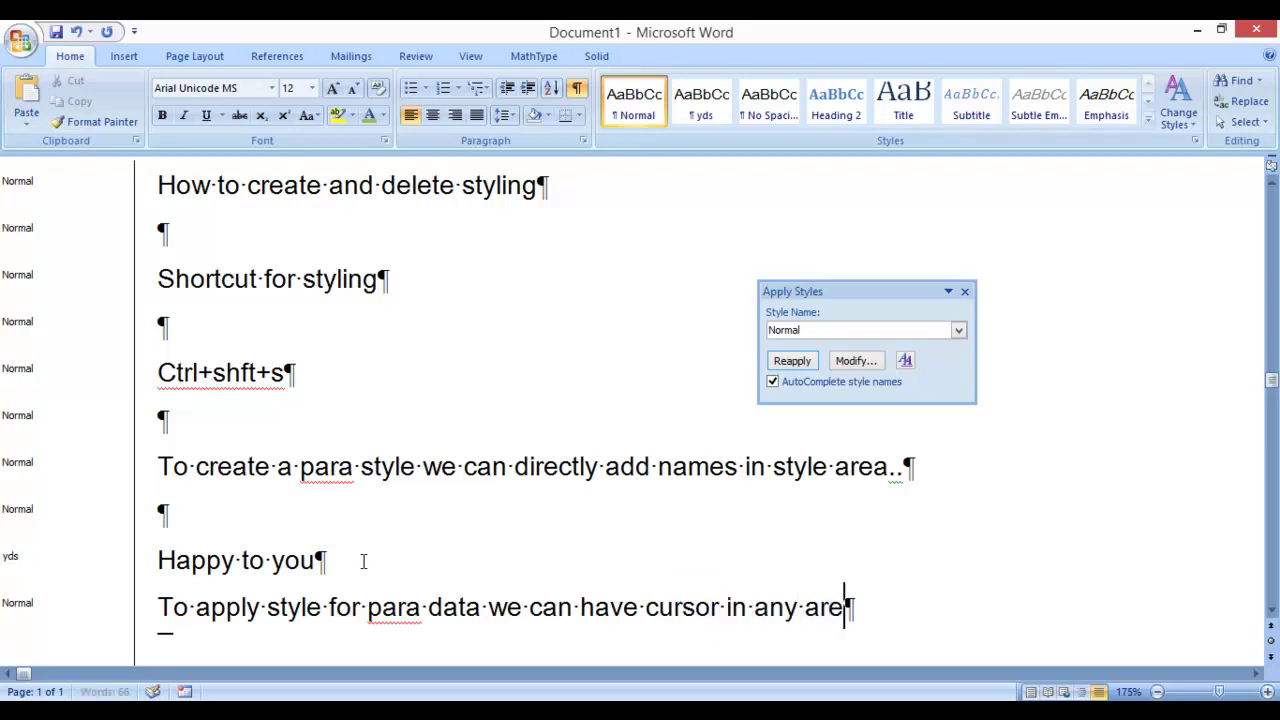
text(a of the para r)
key(BackSpace)
text(text.)
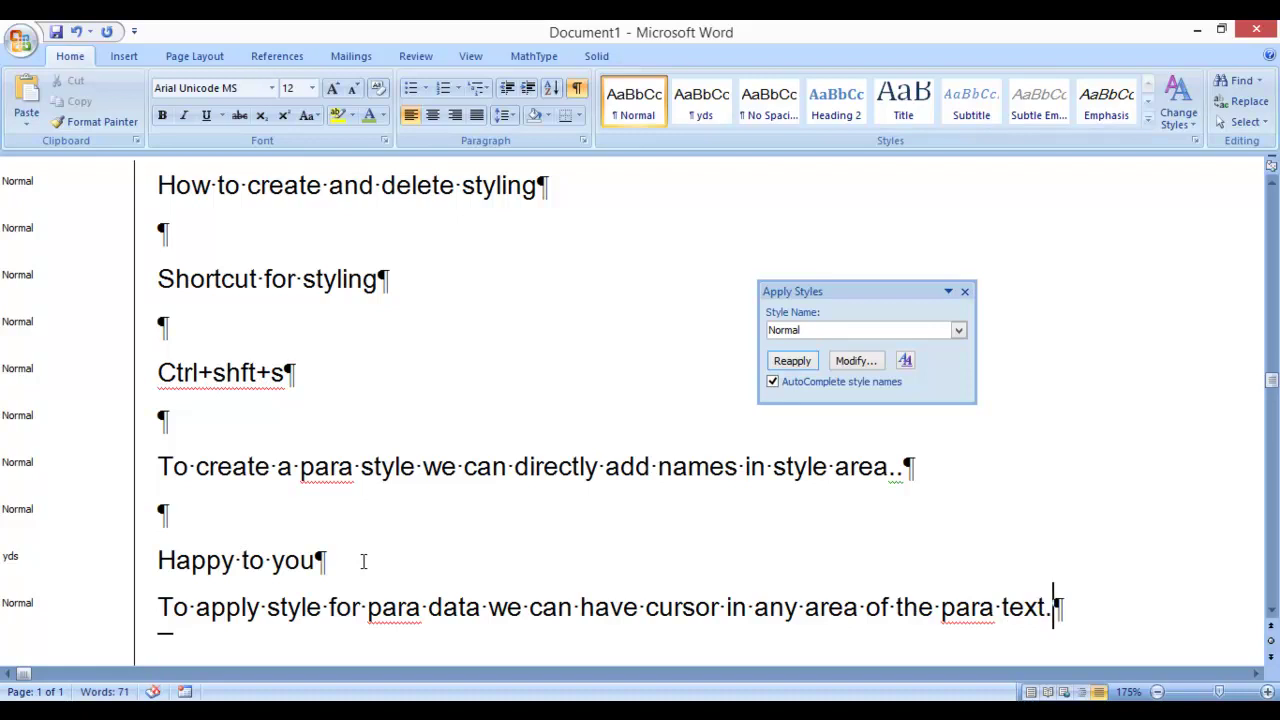
key(Return)
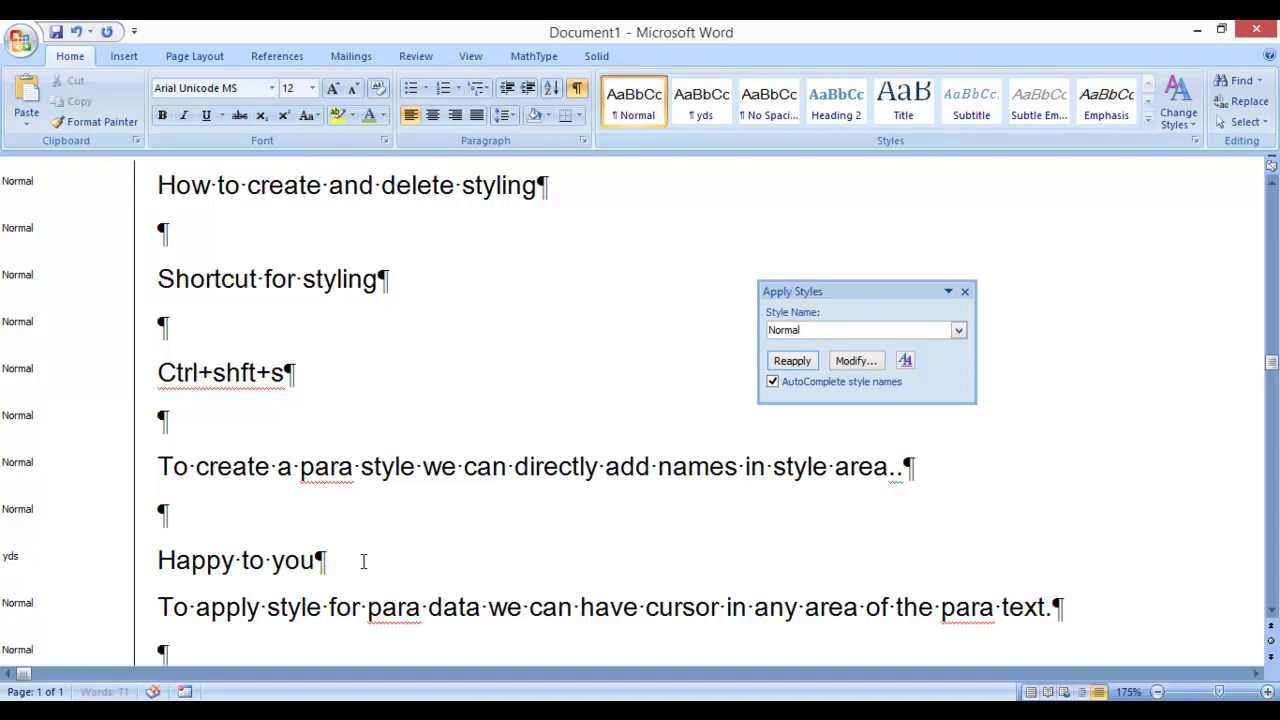
text(Now character styling)
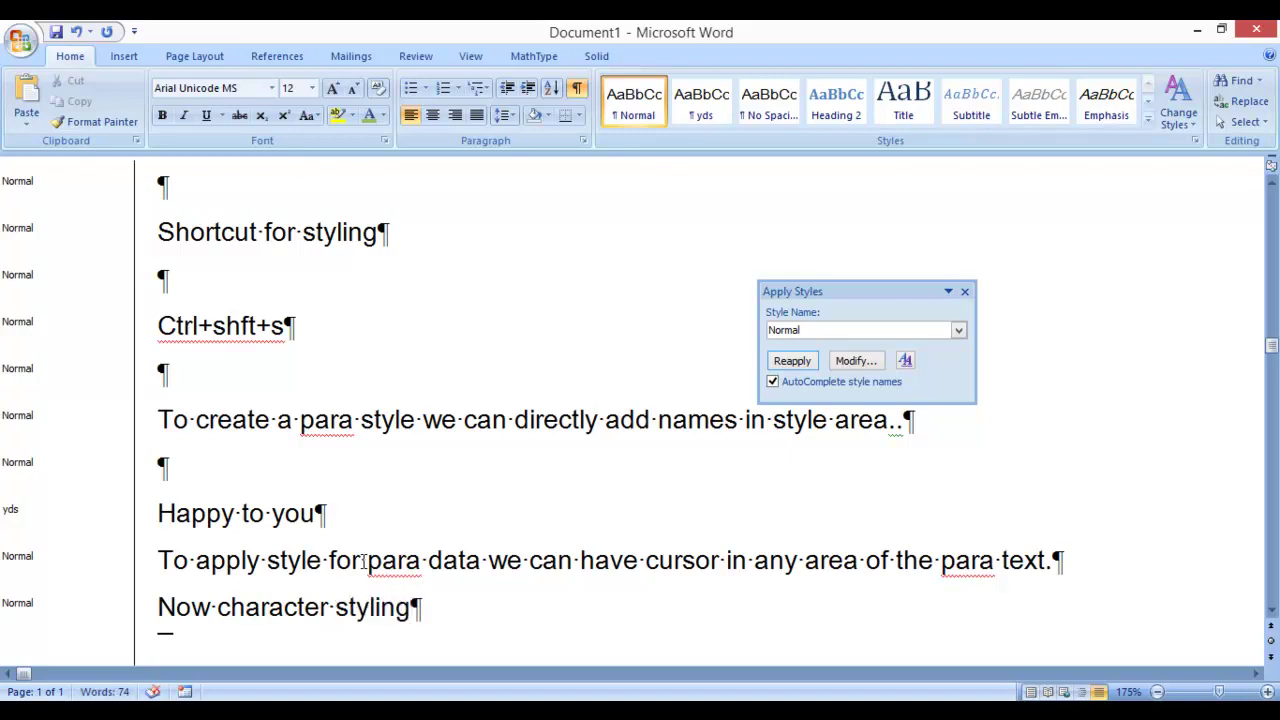
- Add the line 'To create para style' below 'Now character styling'
key(Return)
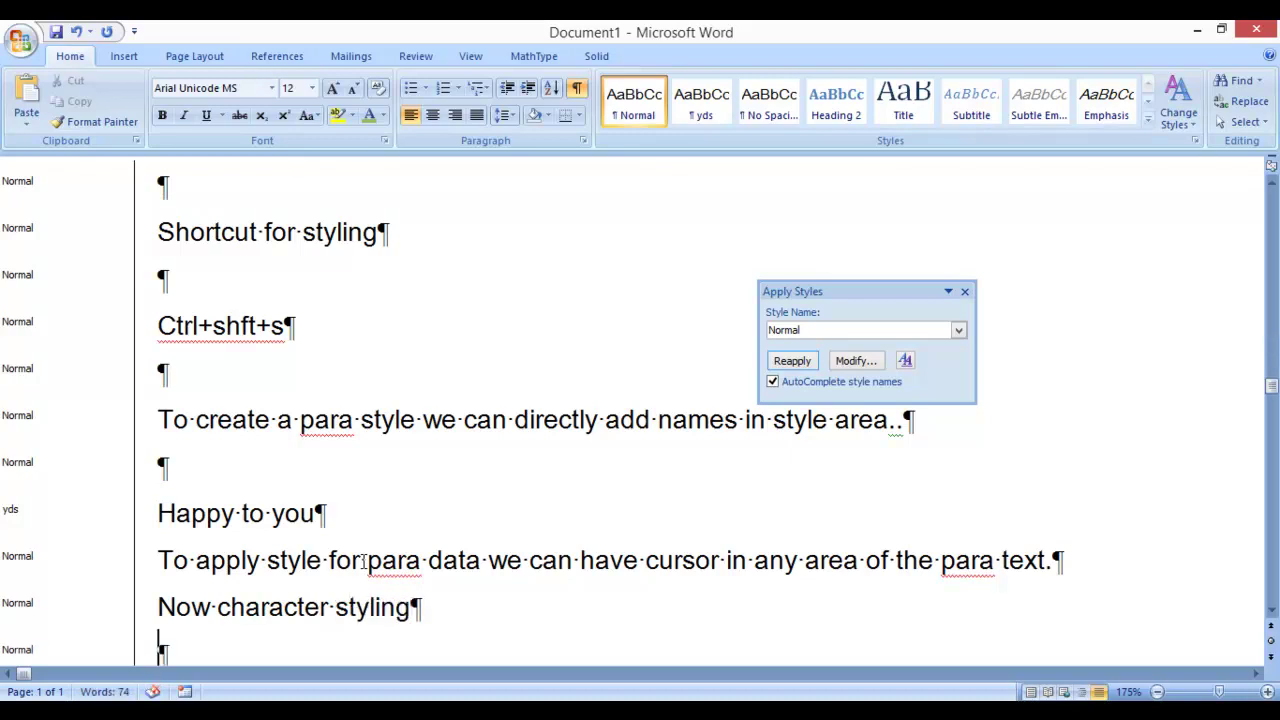
text(To create para style)
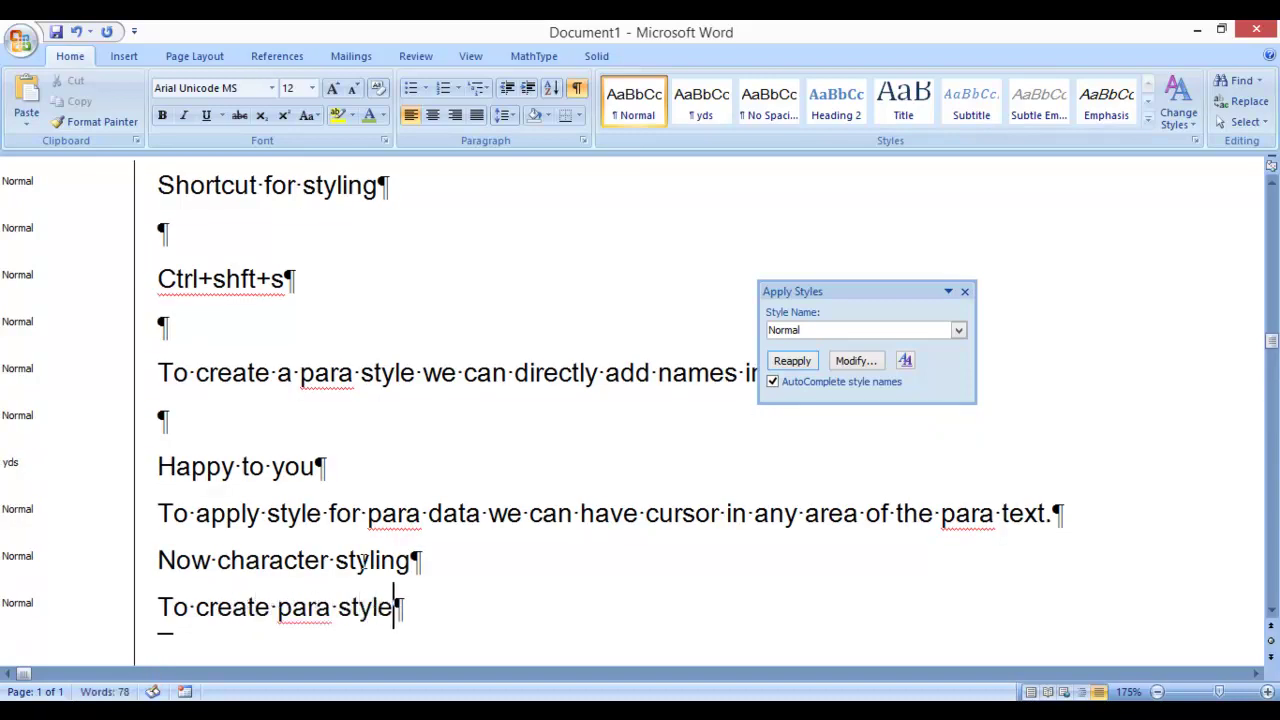
key(Return)
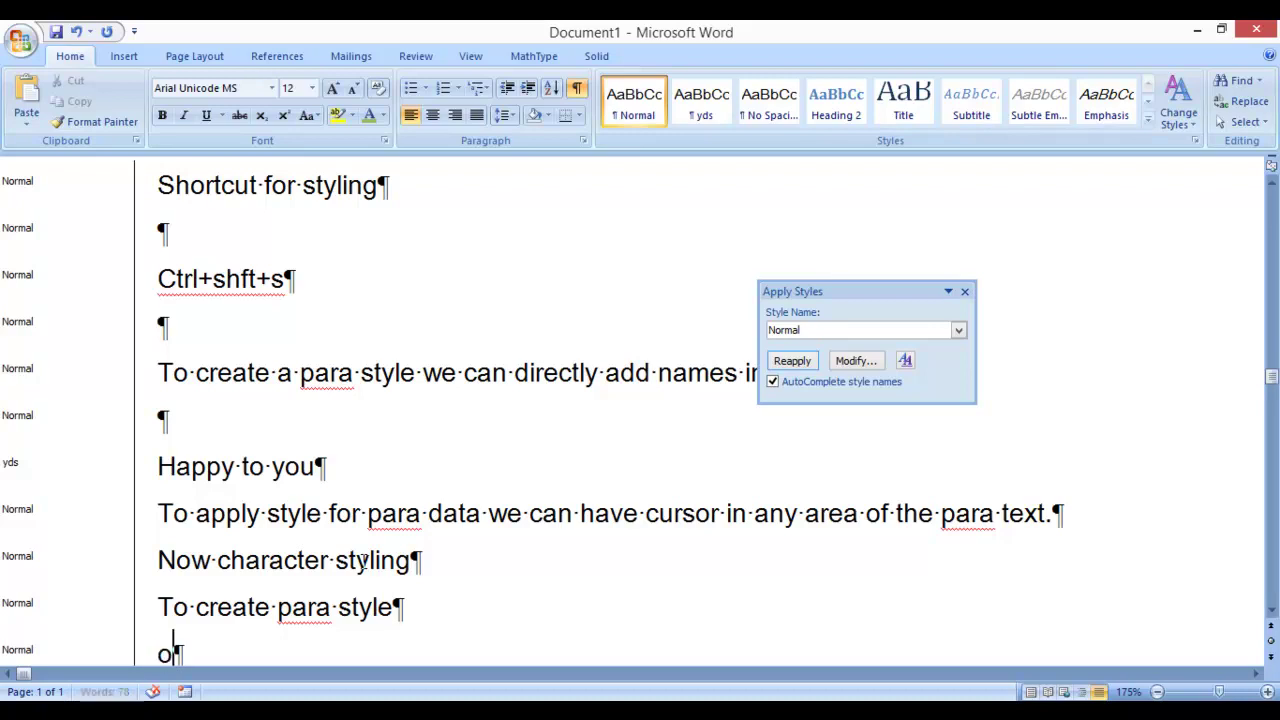
- Type 'Open style area and follow as per the video guidance.', correcting typos, with blank lines below
text(open st)
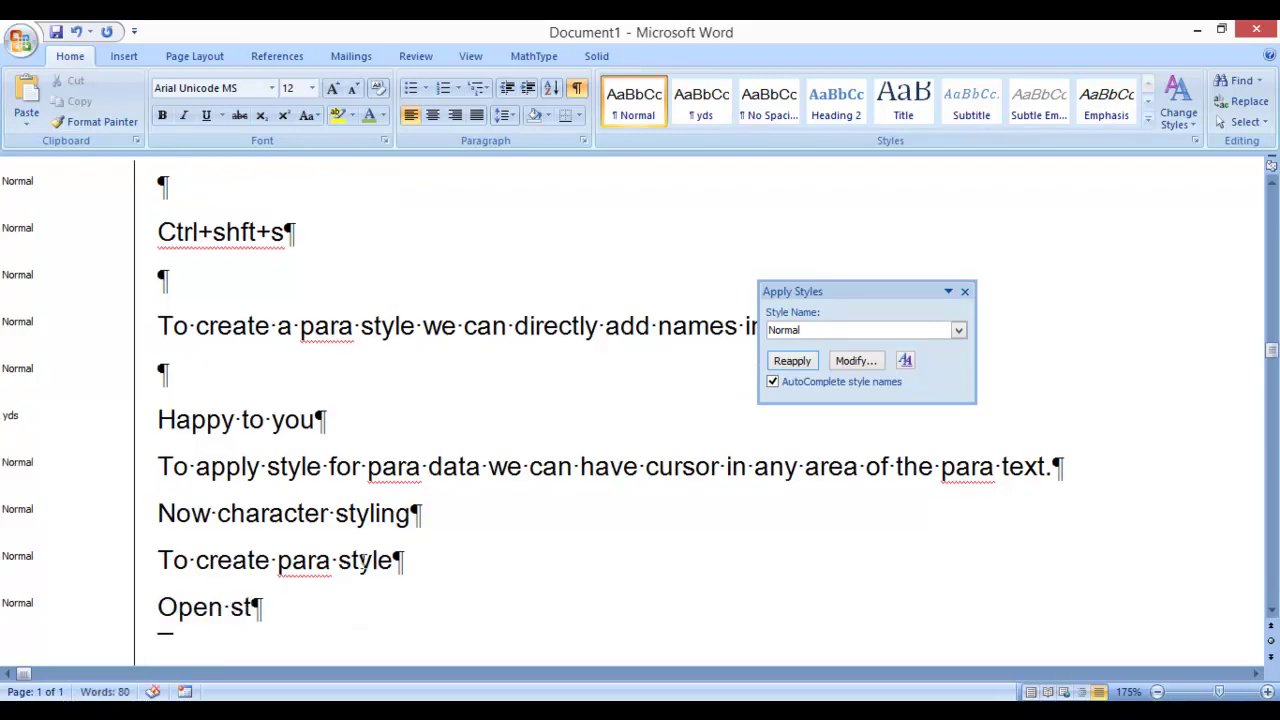
text(yle area and folw)
key(BackSpace)
text(ow as)
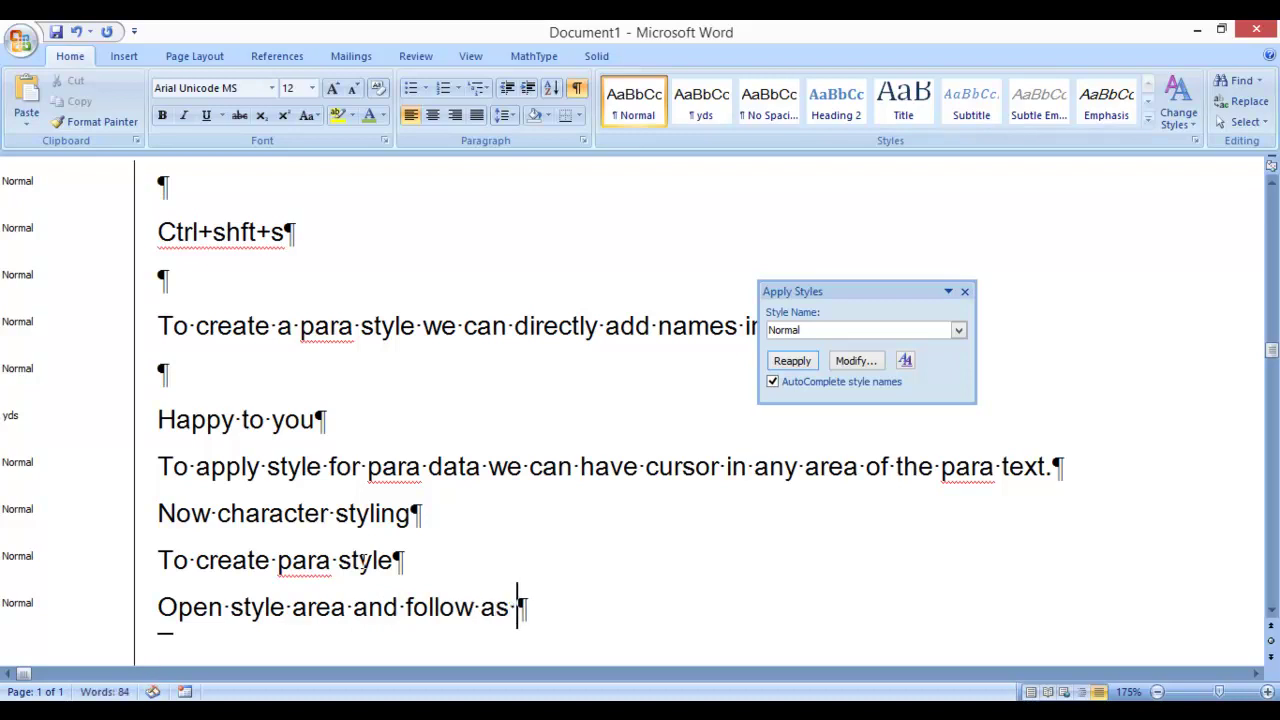
text( per the vi)
text(ew)
key(BackSpace)
key(BackSpace)
text(ideo guidance)
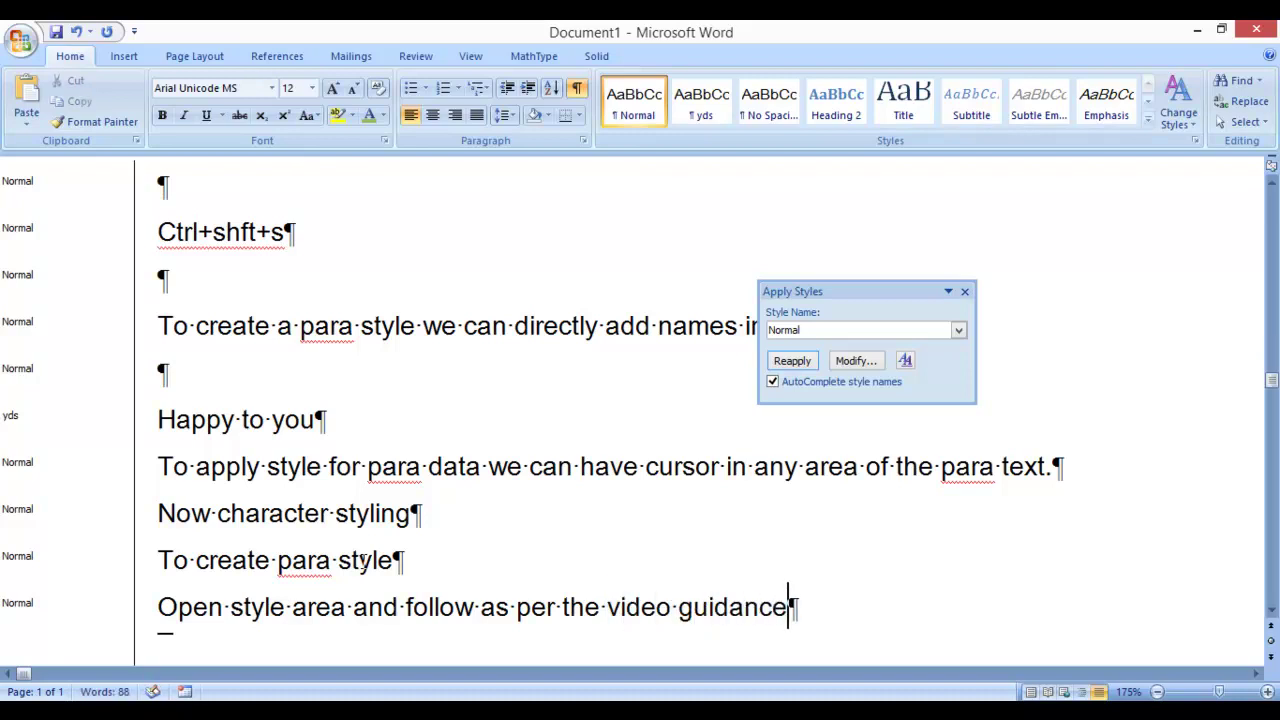
text(.)
key(Return)
key(Return)
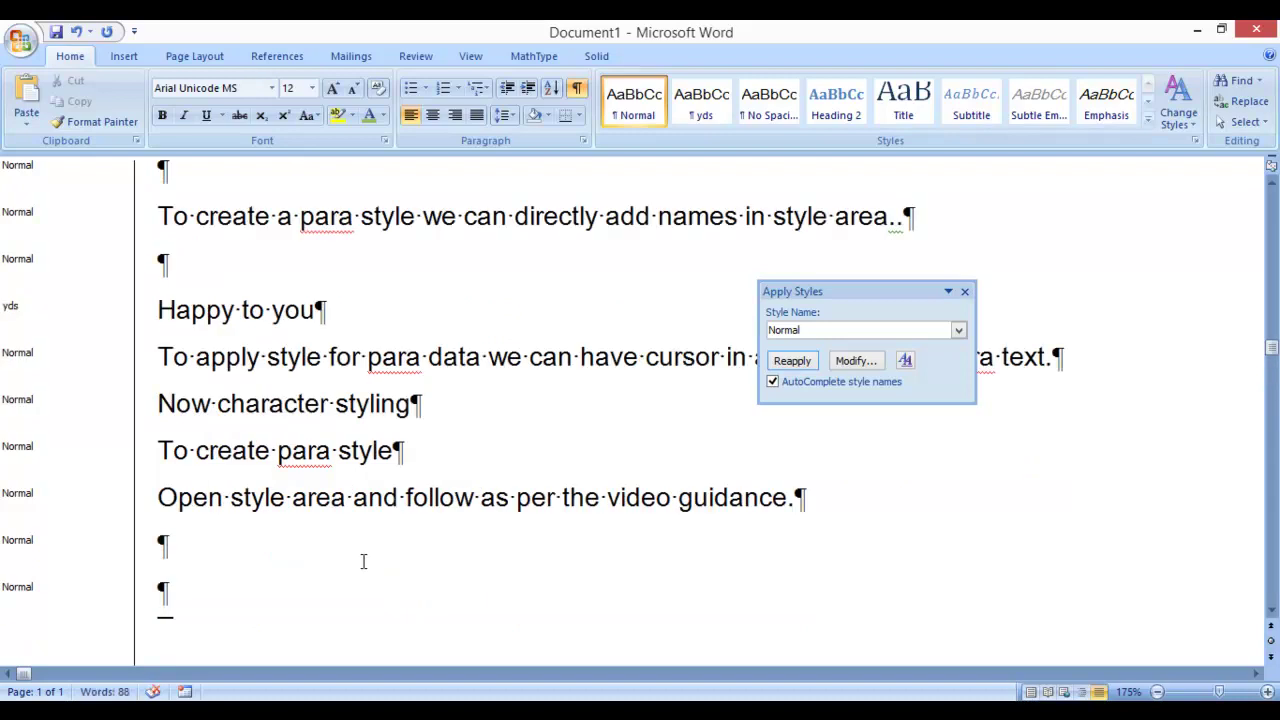
- Type the line 'Article-title, surname, given-names, year, volume, issue, fpage, lpage. Ant etc…..', correcting lastpage to lpage
text(article-title, )
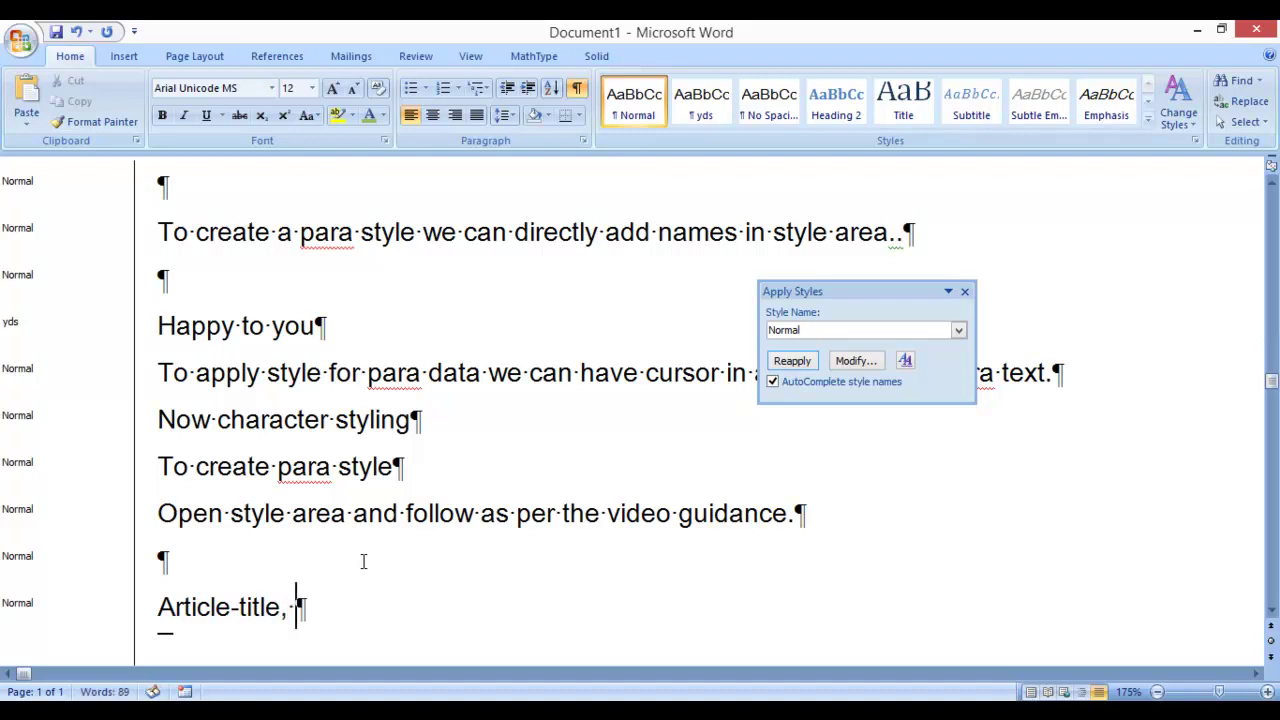
text(surname, given-names,)
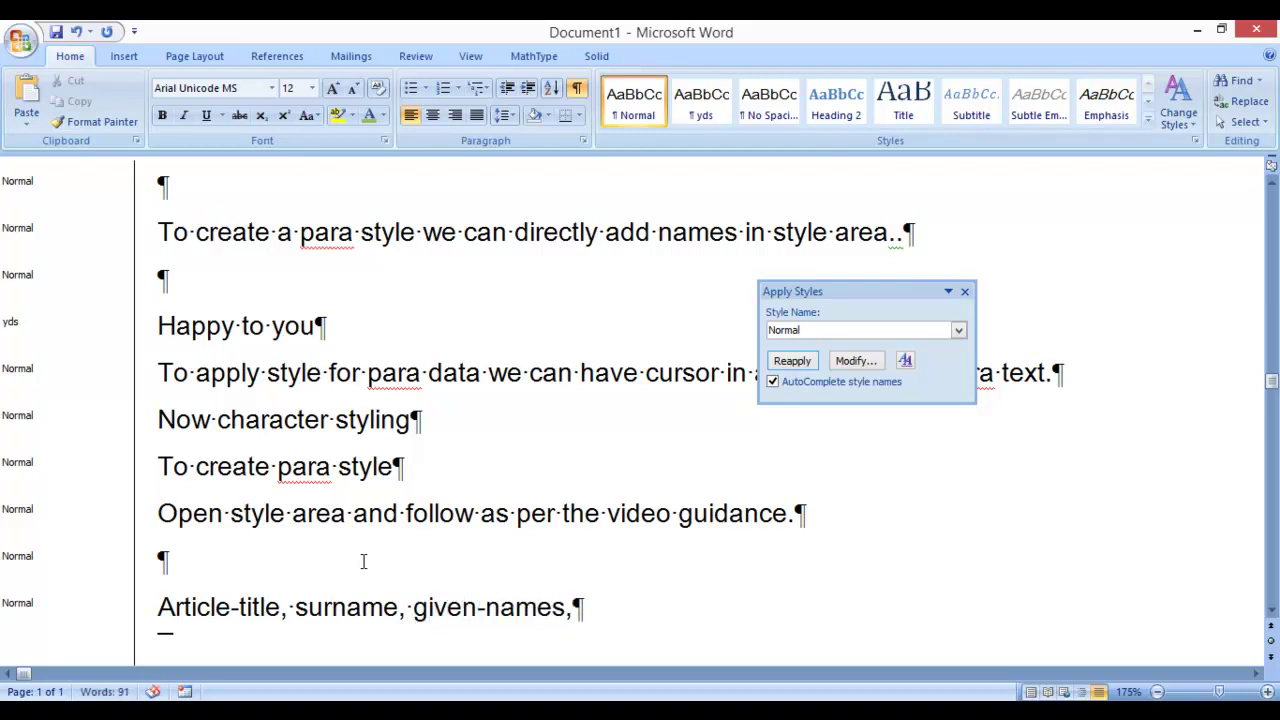
text( year, )
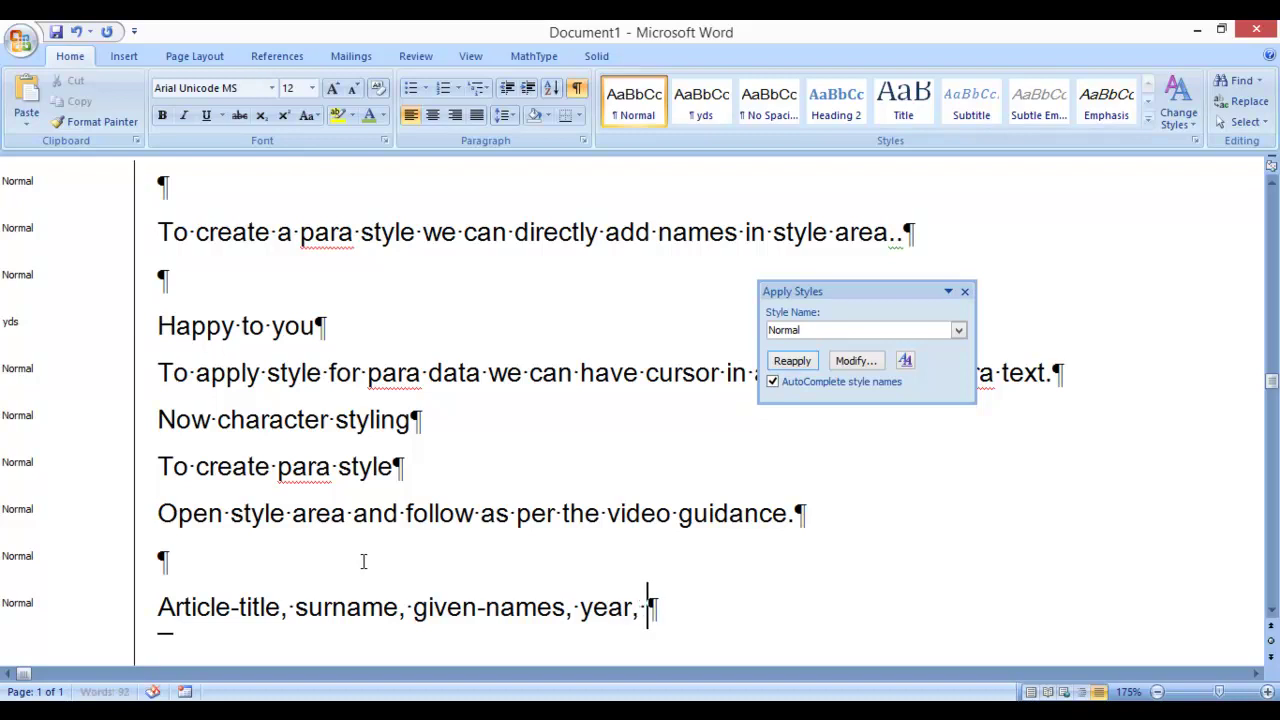
text(volume, issue)
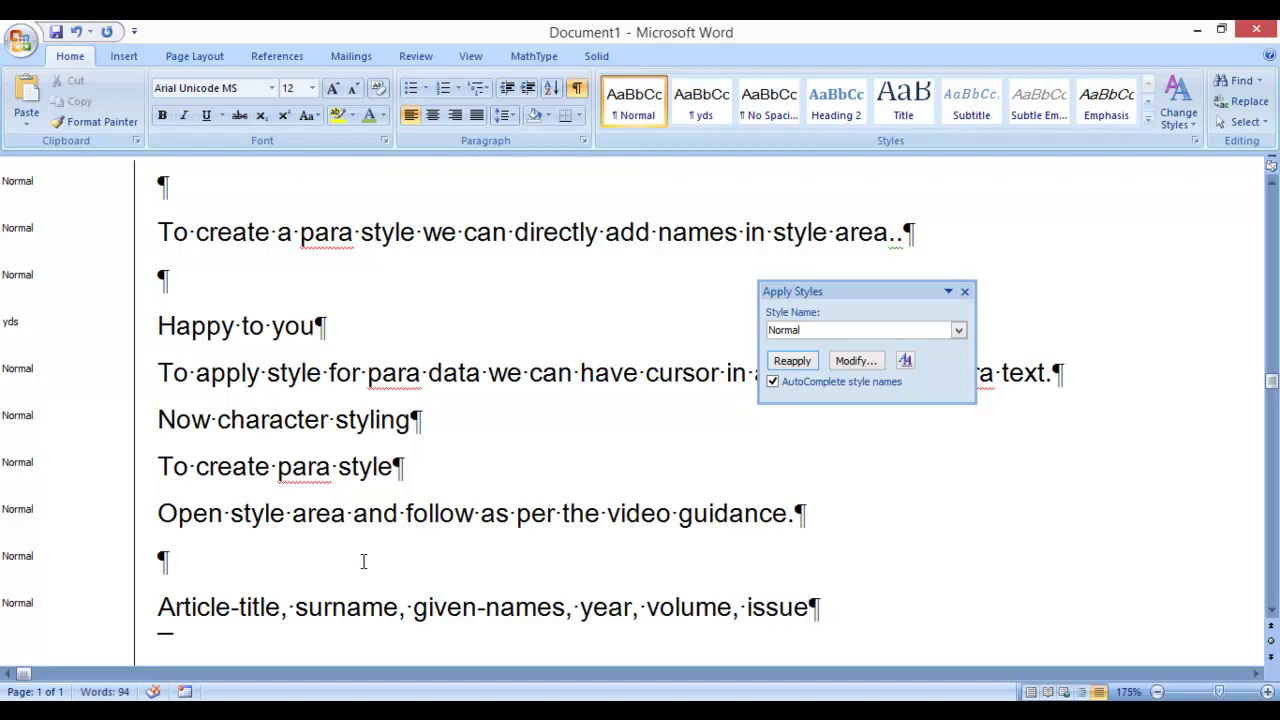
text(,)
text( fpage, lastpage)
key(ctrl+shift+Left)
text(lpage.)
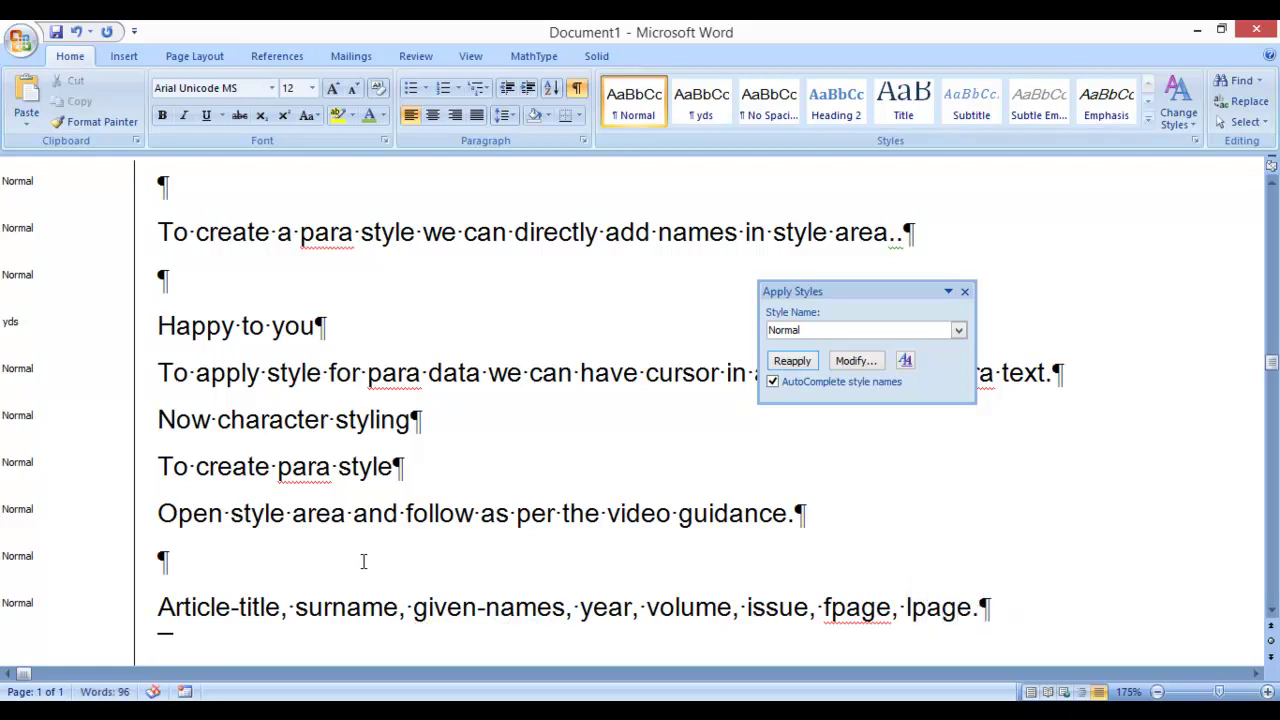
text( ant e)
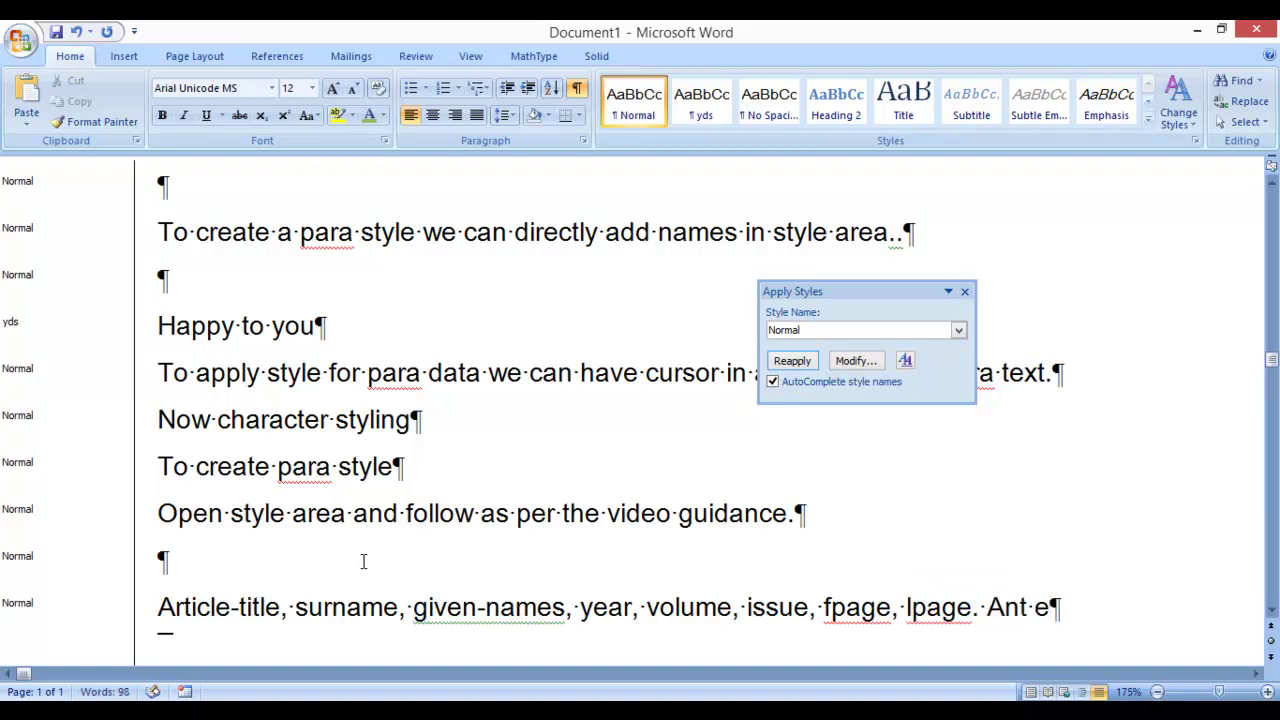
text(tc.....)
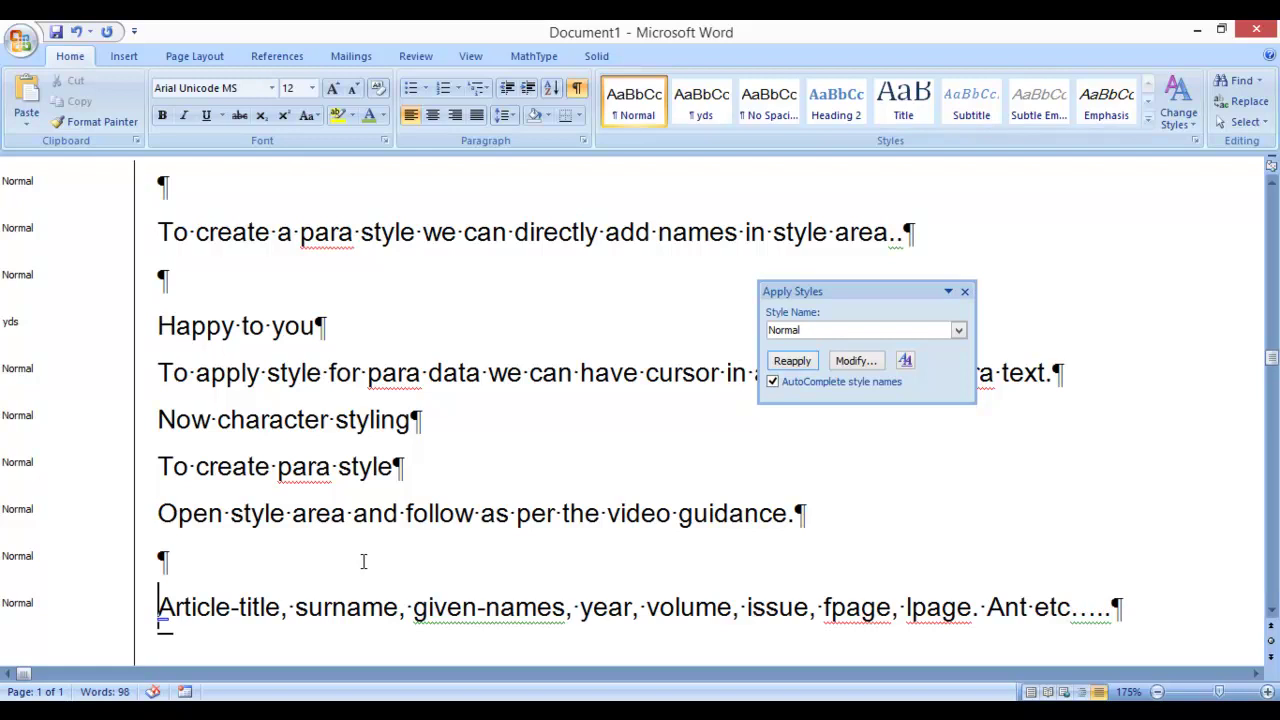
key(ctrl+shift+Right)
key(ctrl+shift+Right)
key(ctrl+shift+Right)
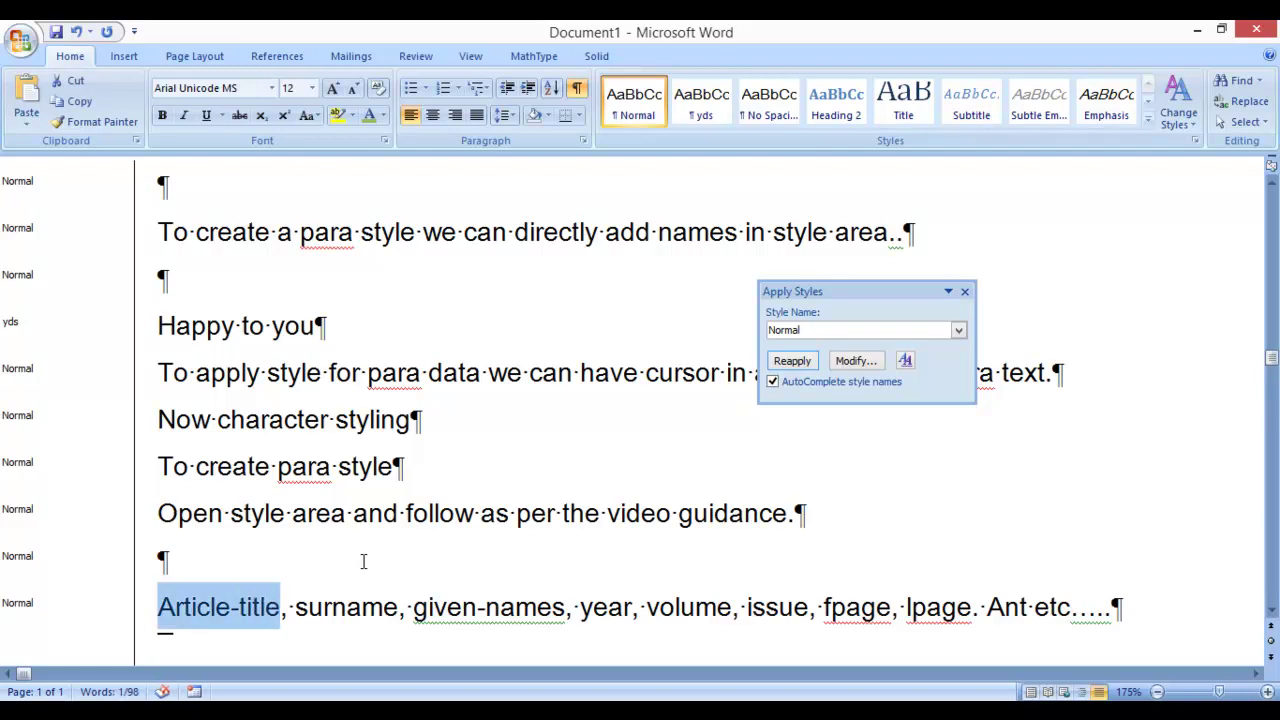
- Create a character style 'article-title' with Accent 2 light red font colour for Article-title
click(905, 361)
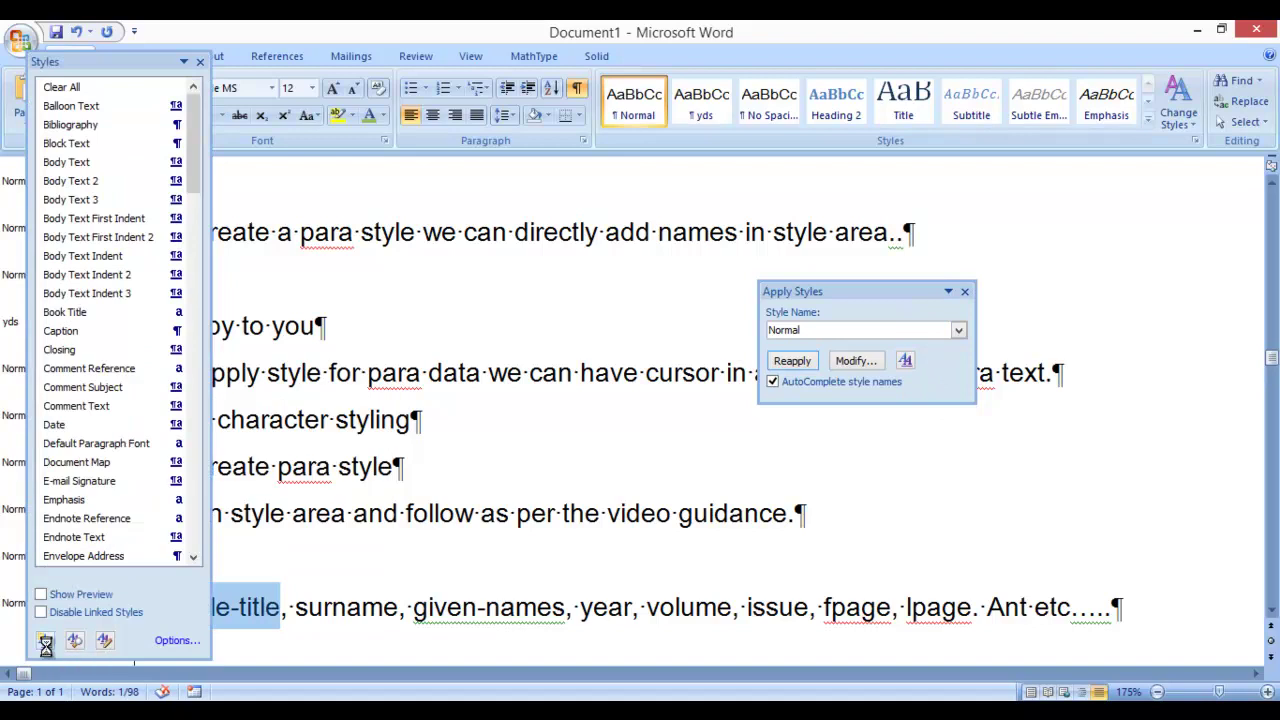
text(article-title)
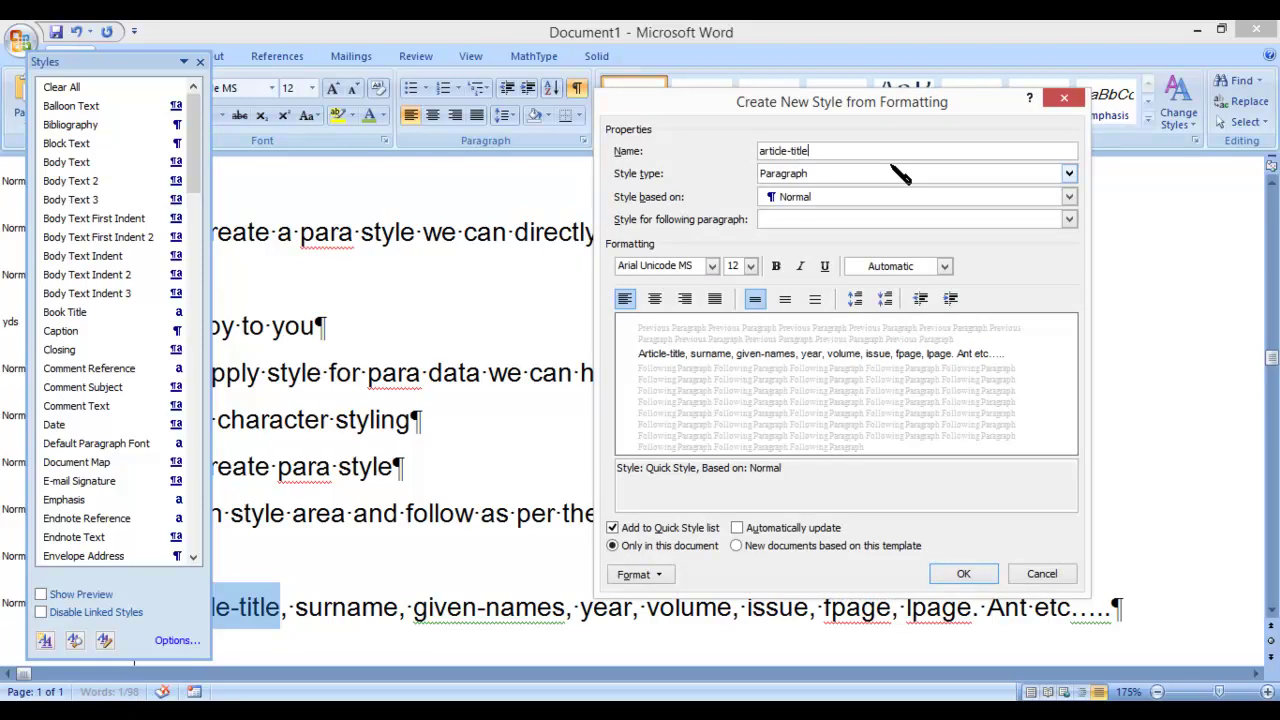
click(903, 177)
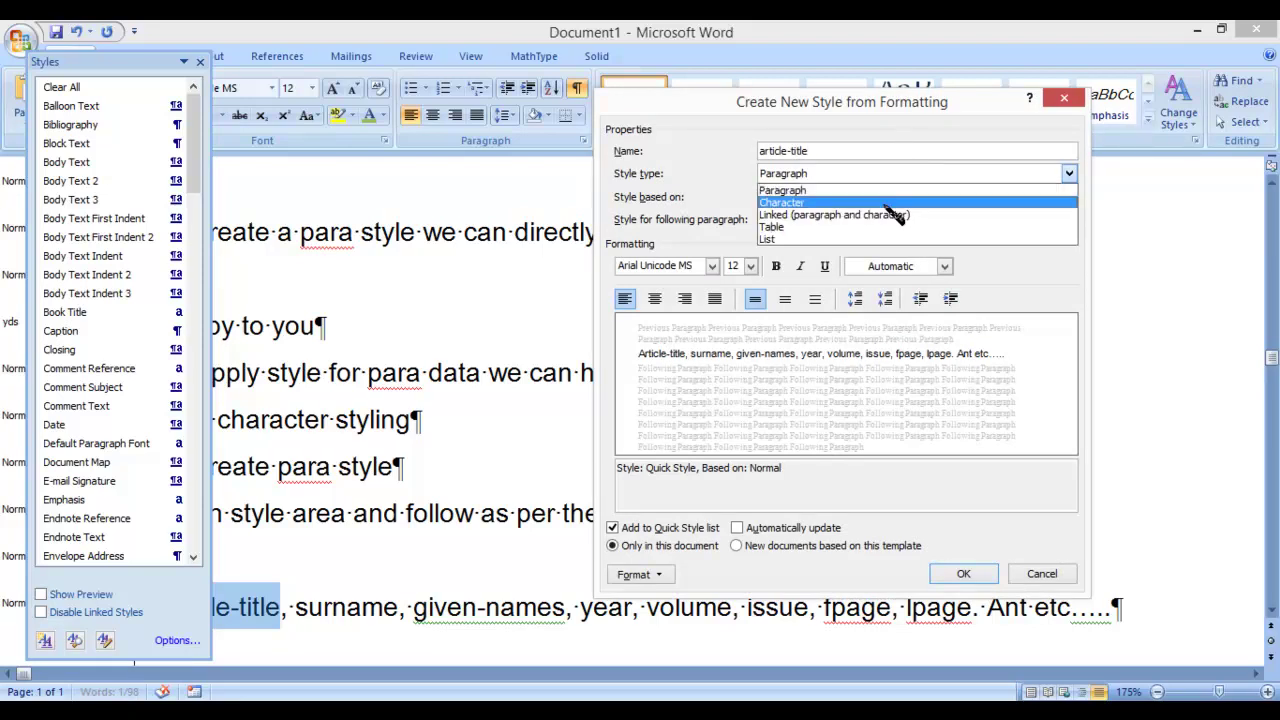
click(884, 204)
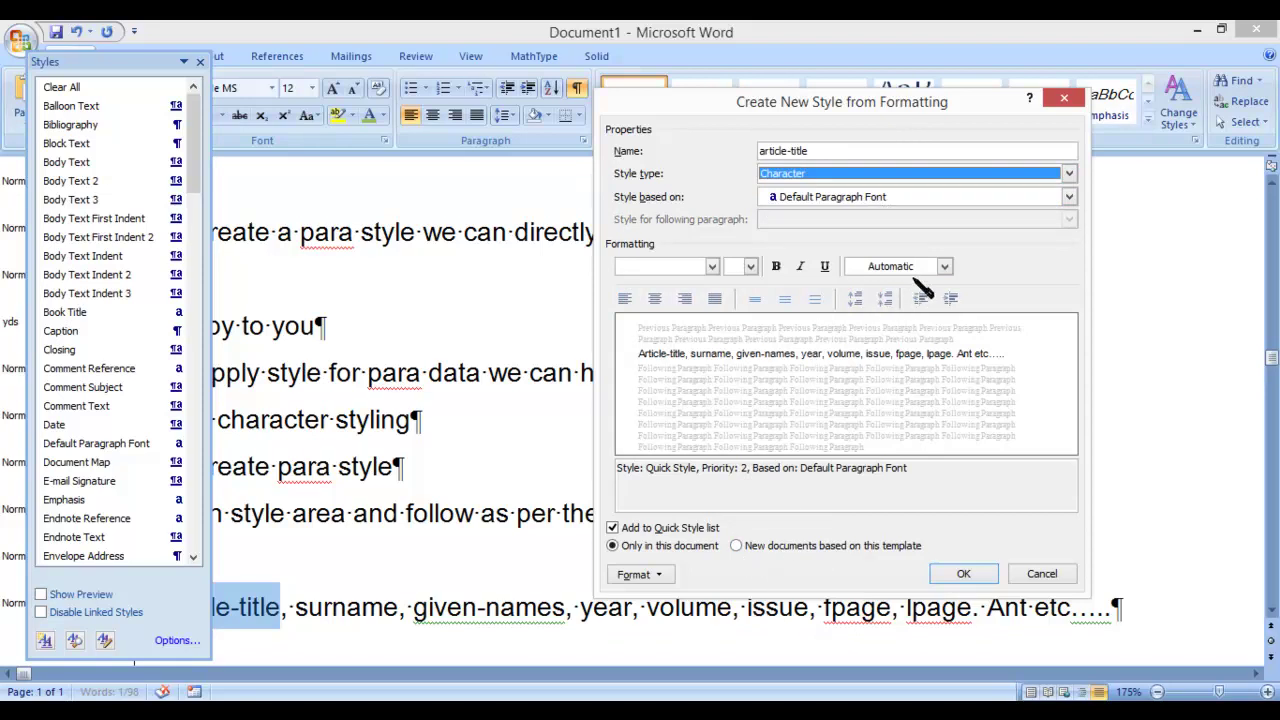
click(944, 267)
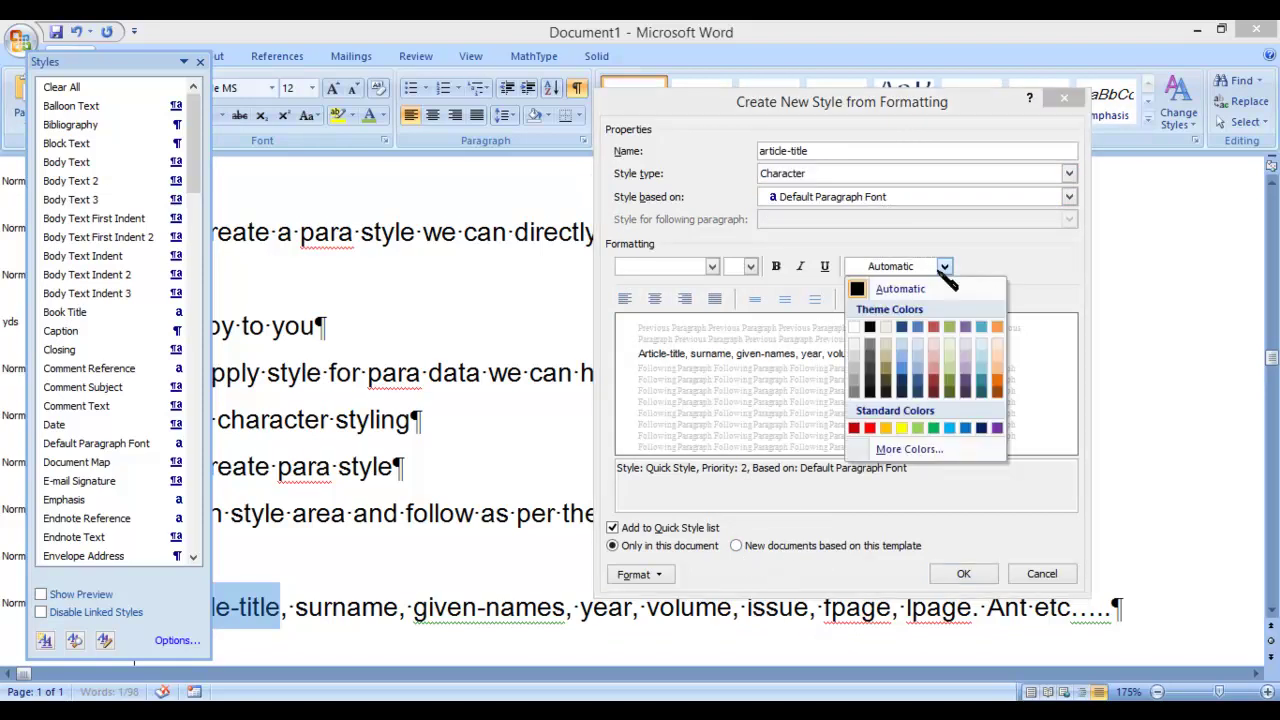
click(934, 370)
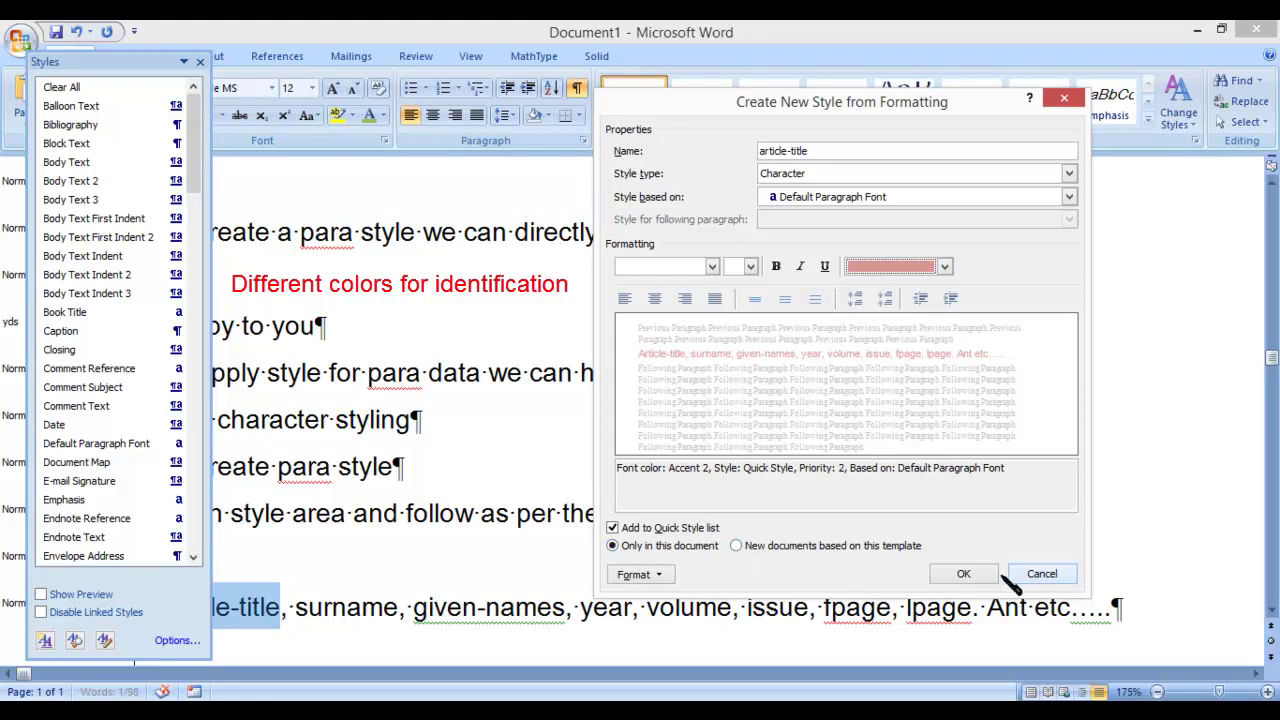
click(963, 574)
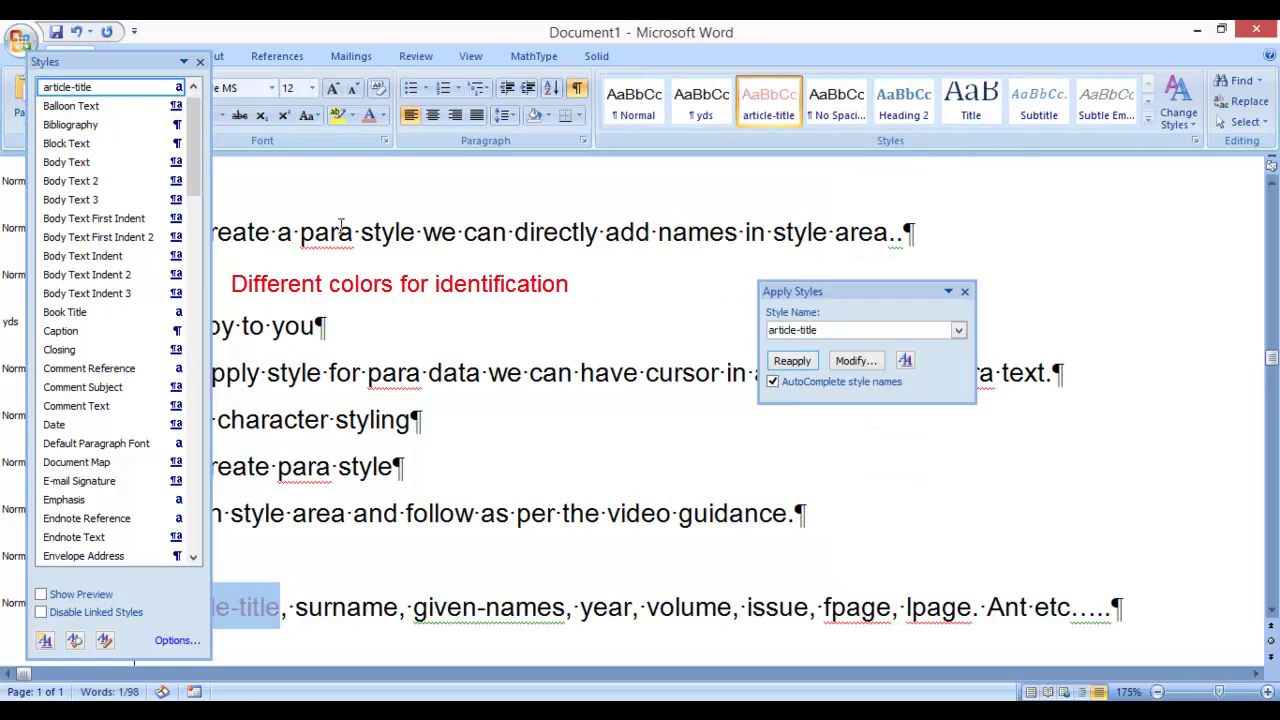
- Move the Styles pane to the right edge and compare the styles on Article-title and surname
mouse_move(160, 62)
mouse_down()
mouse_move(1154, 170)
mouse_move(1222, 156)
mouse_up()
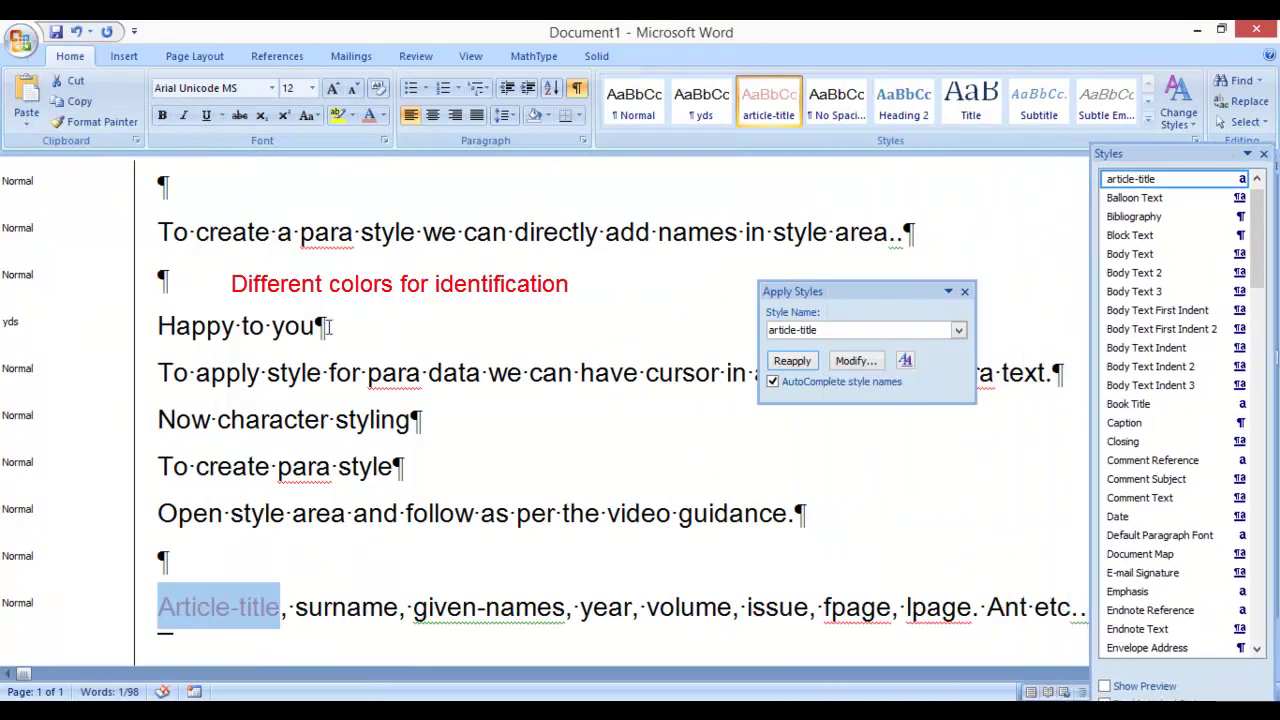
click(210, 607)
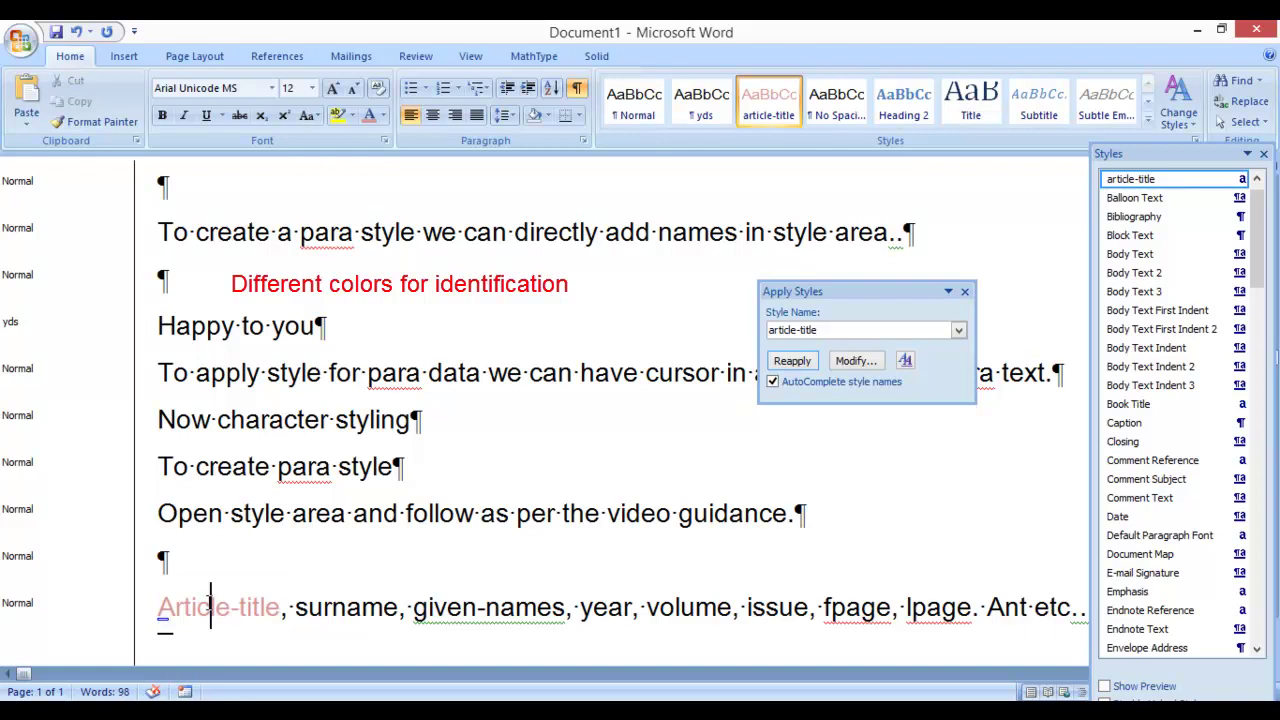
click(310, 607)
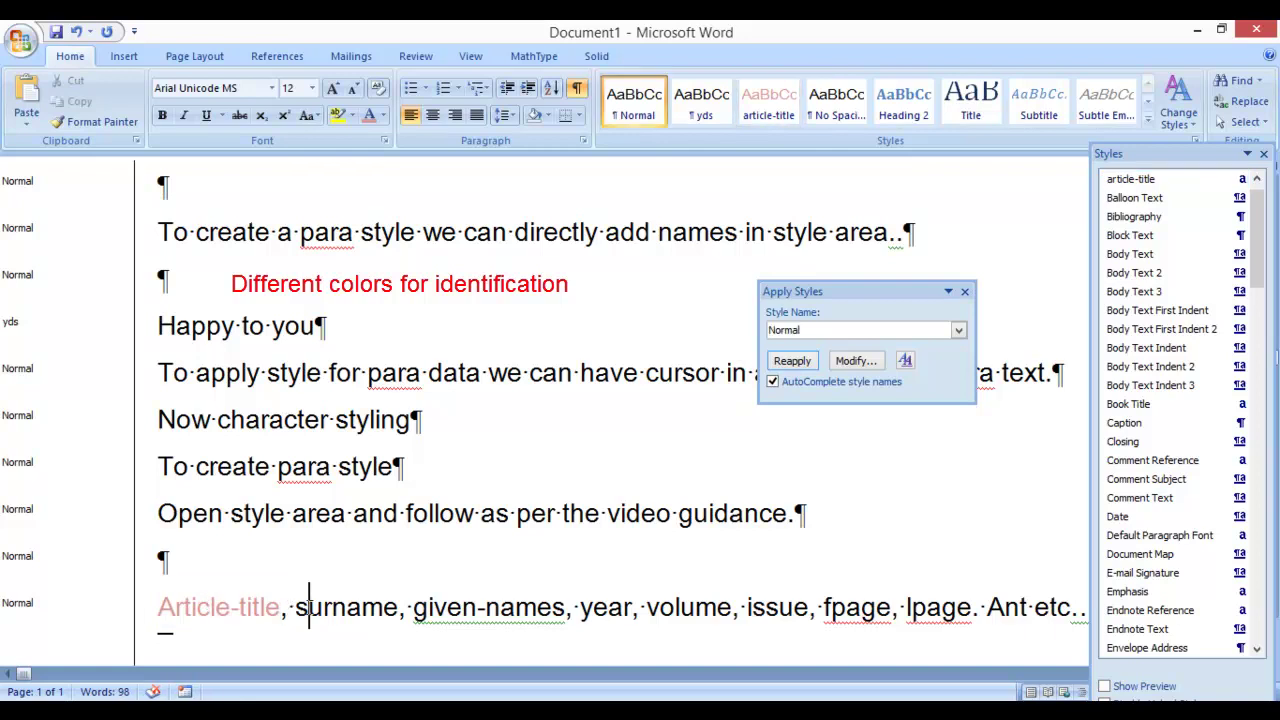
click(253, 607)
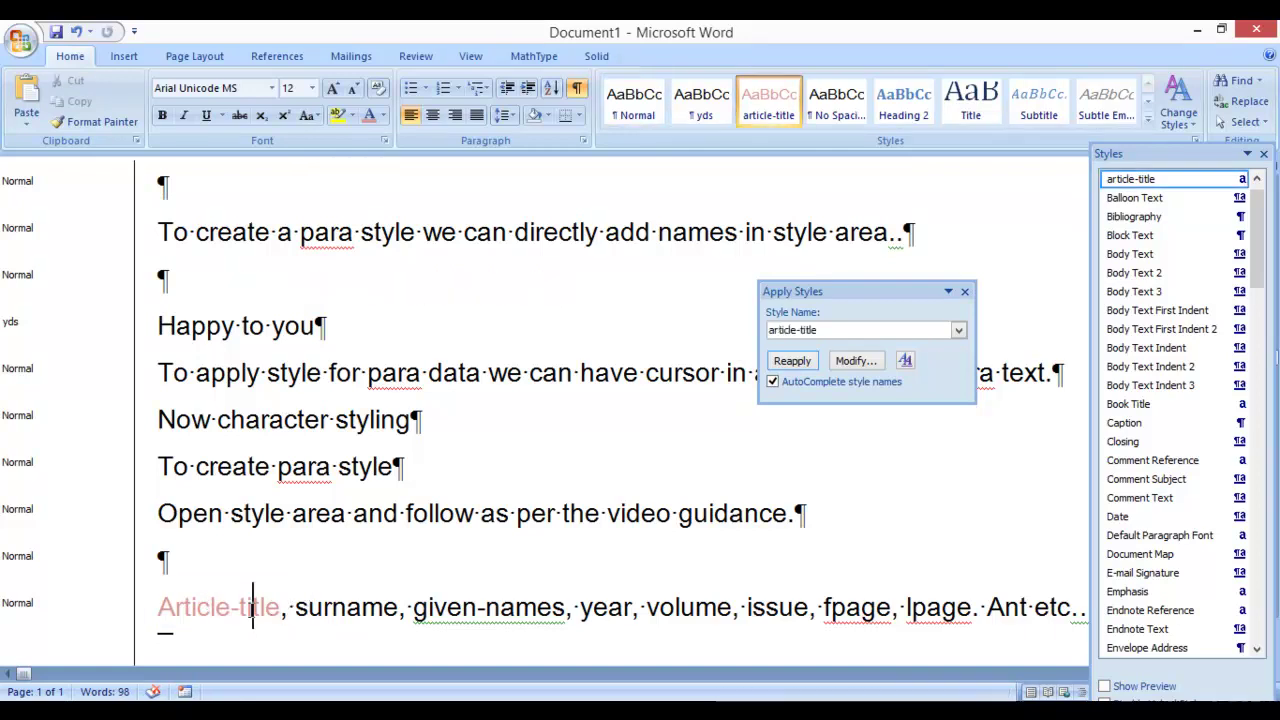
key(ctrl+shift+s)
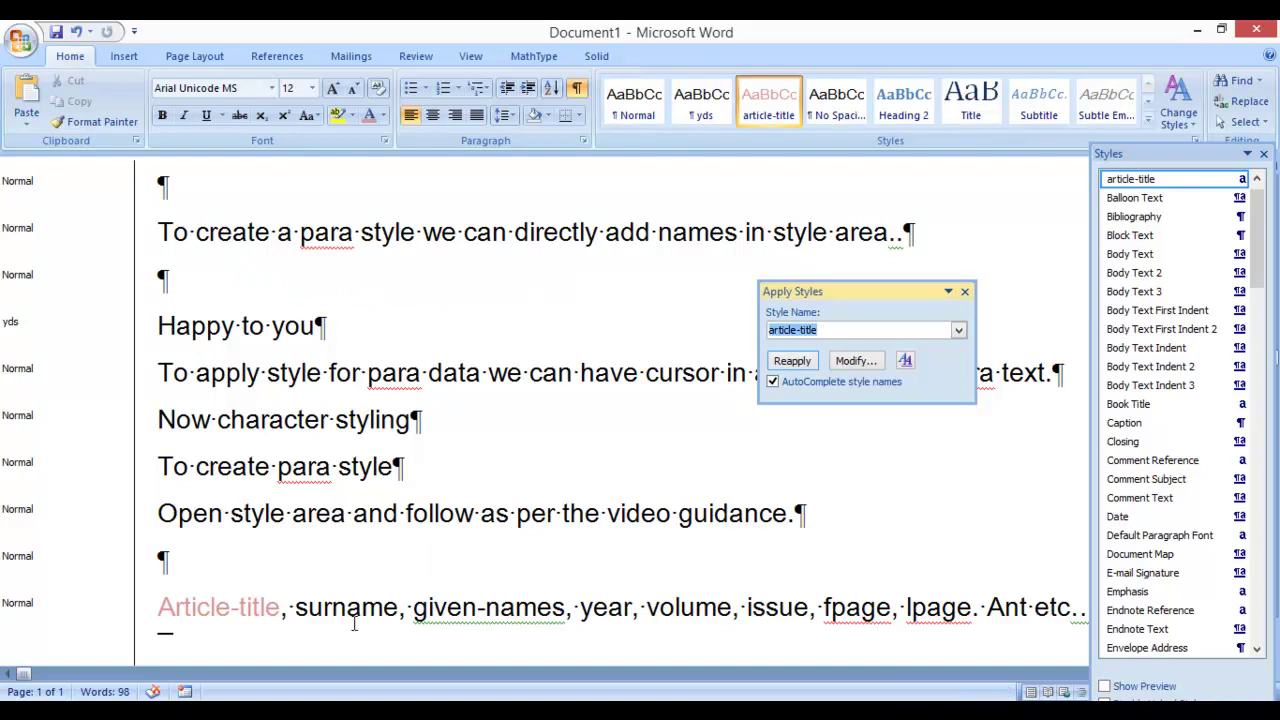
click(349, 607)
click(260, 607)
click(333, 607)
- Apply a new Red character style 'surname' to the word surname
double_click(333, 607)
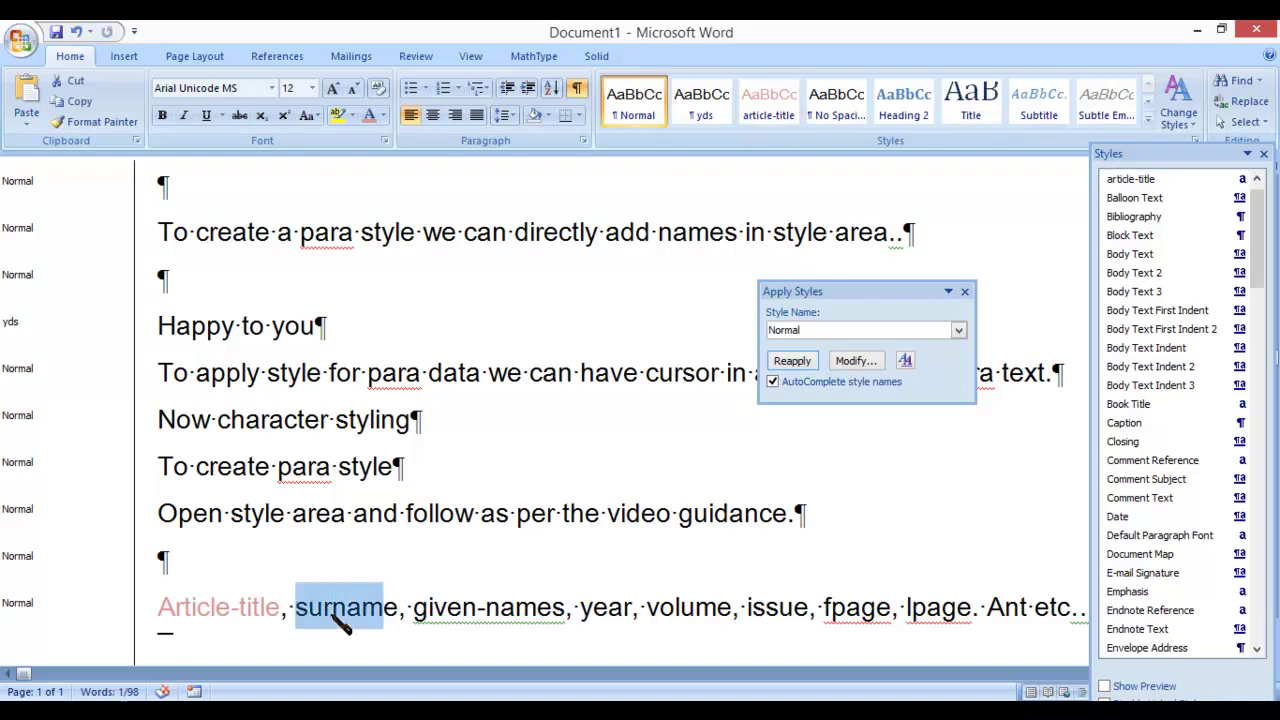
click(905, 360)
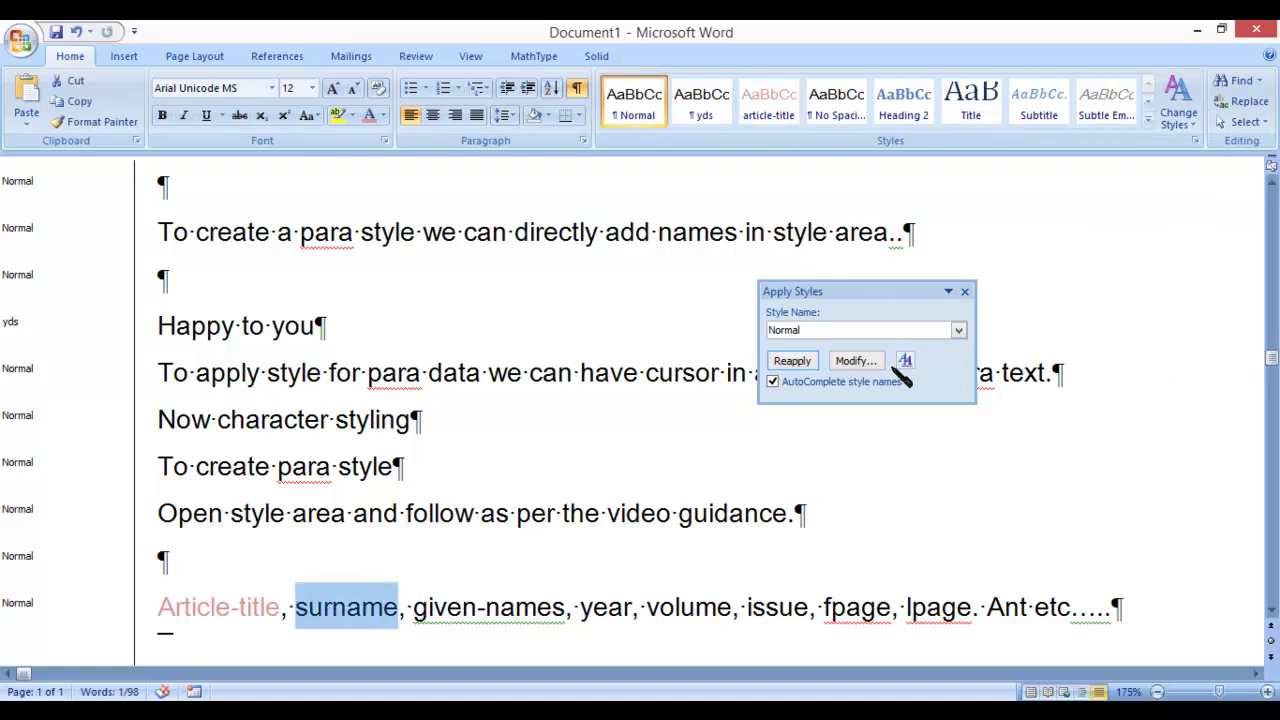
click(905, 360)
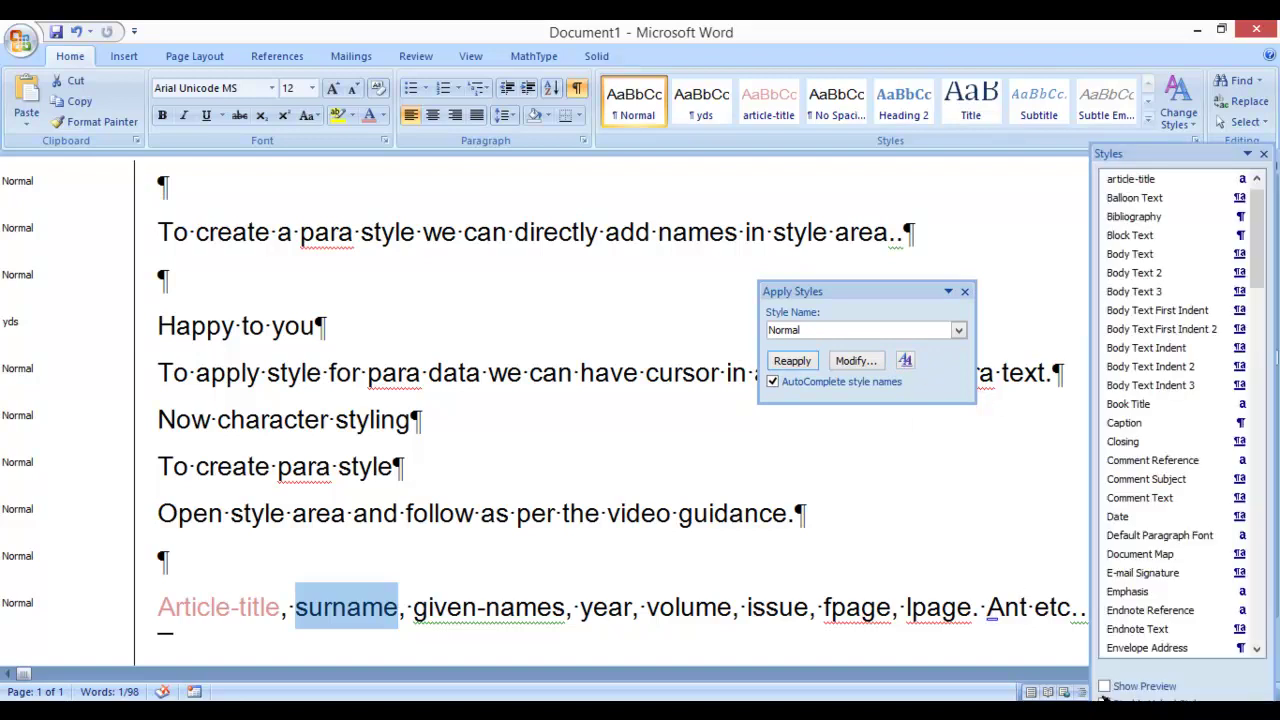
drag(1154, 157, 1148, 80)
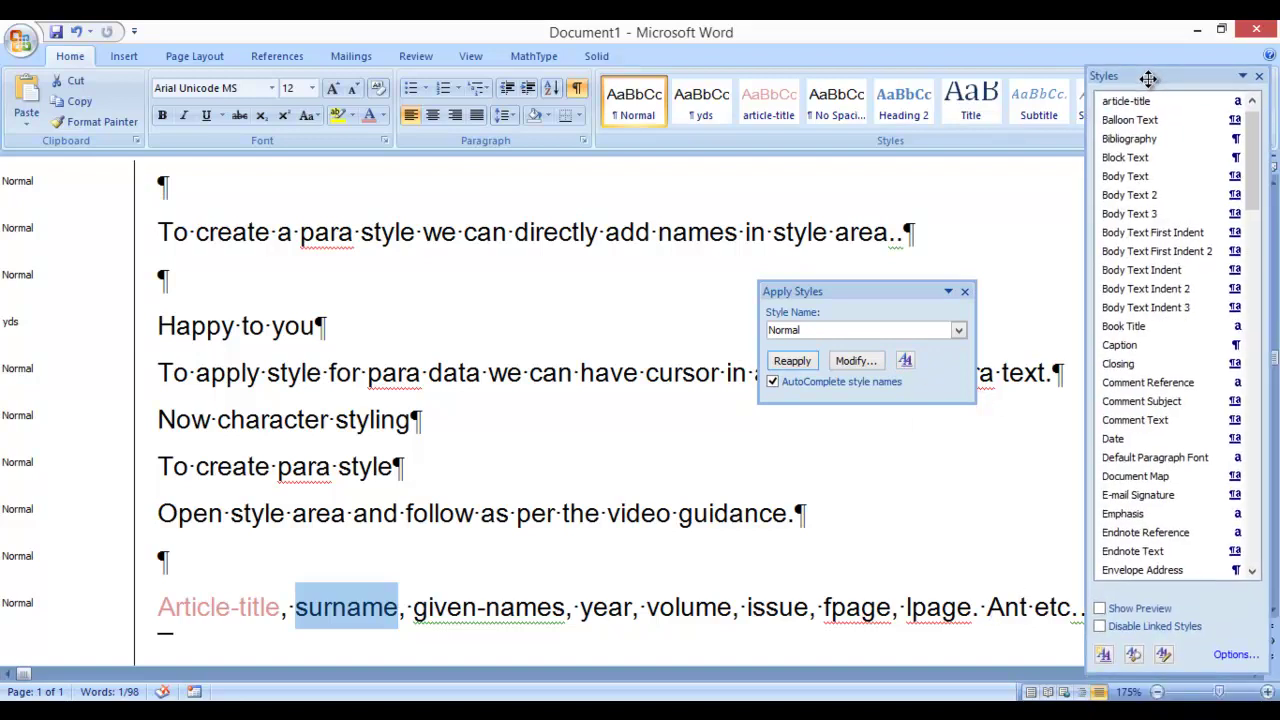
click(1104, 655)
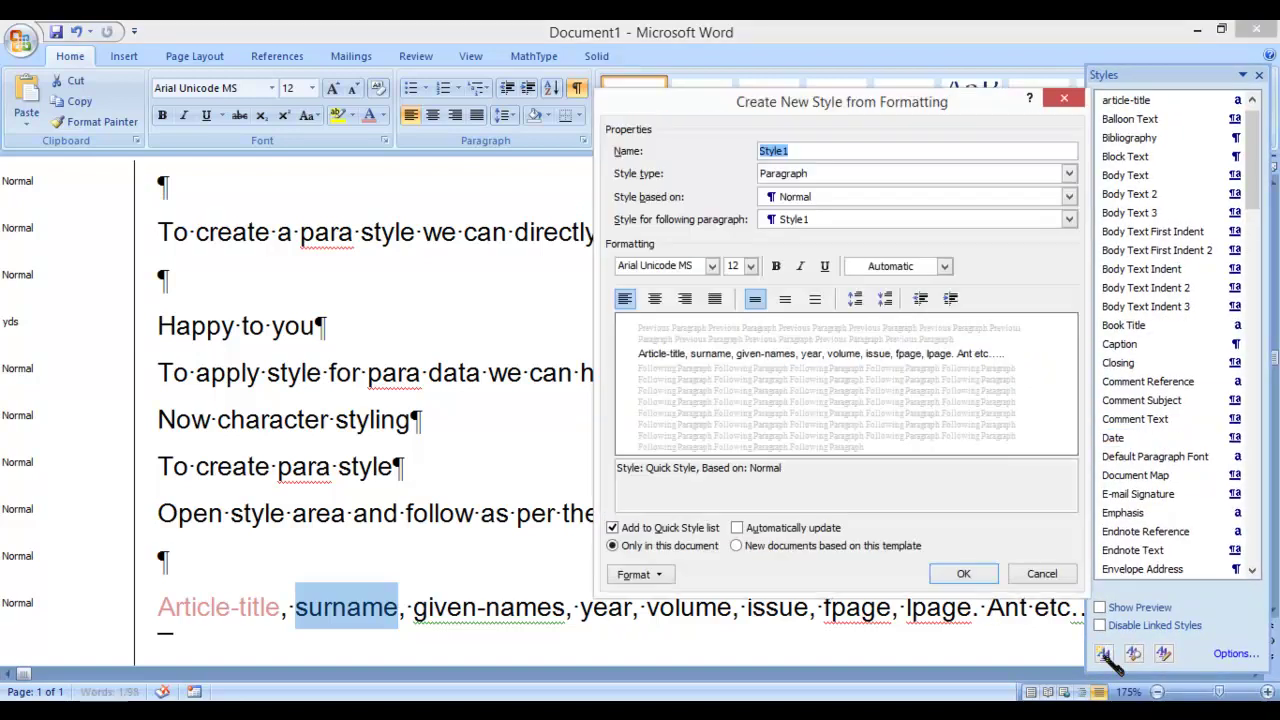
text(surname)
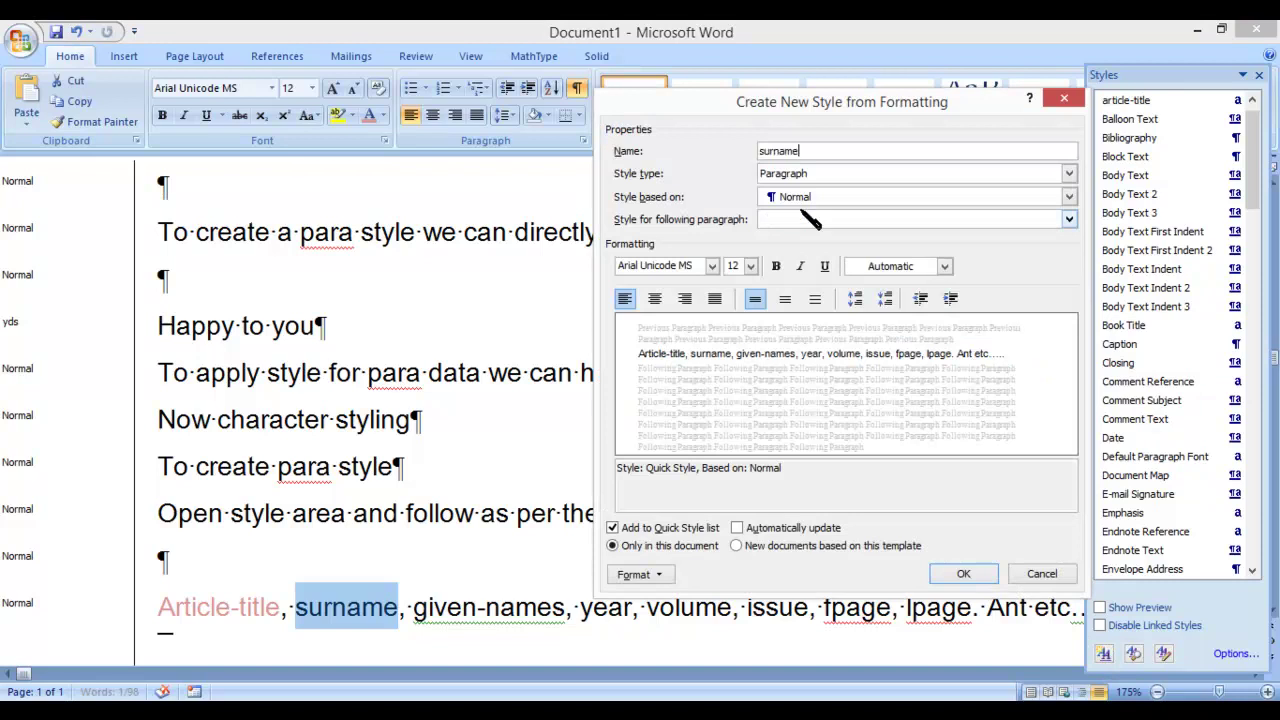
click(805, 173)
click(790, 196)
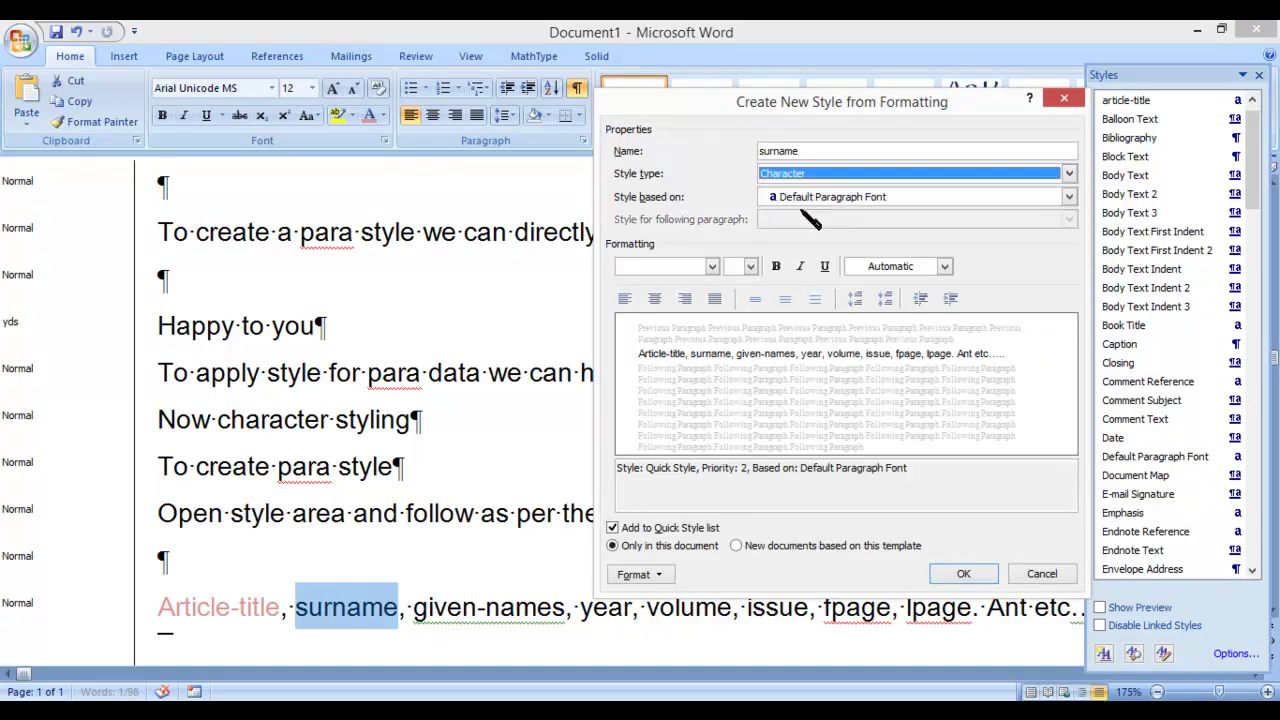
click(944, 266)
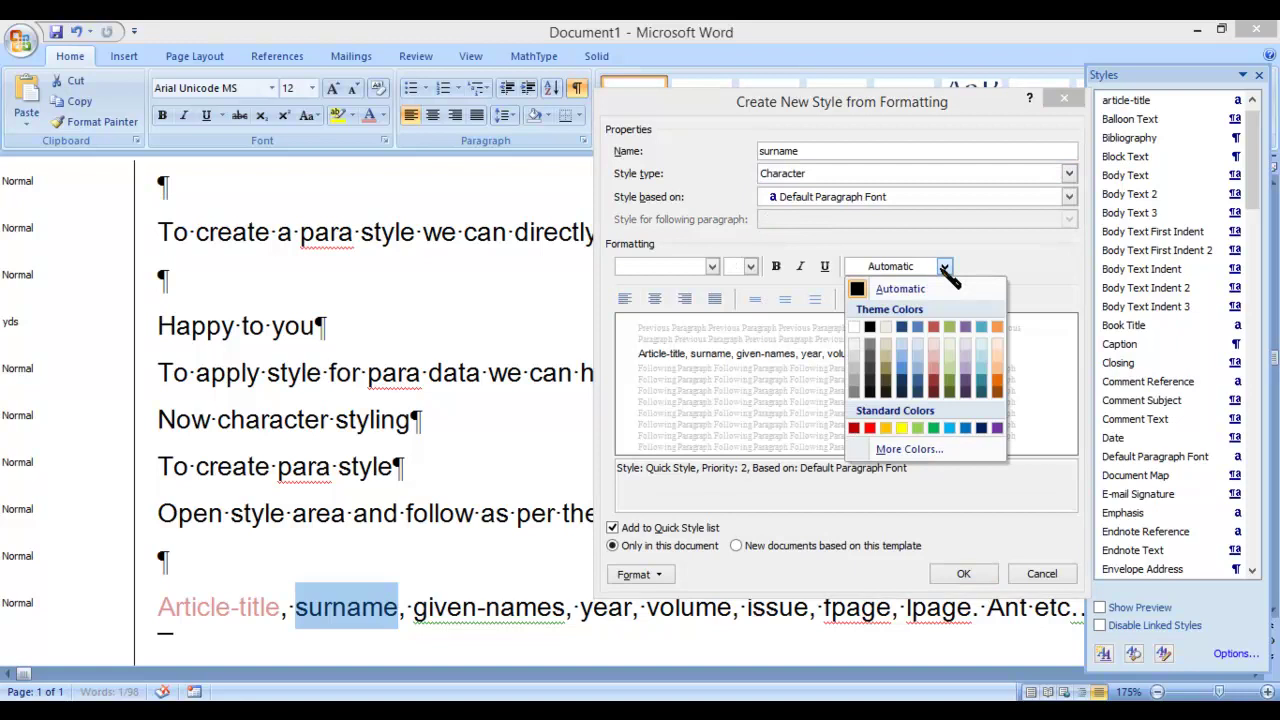
click(870, 428)
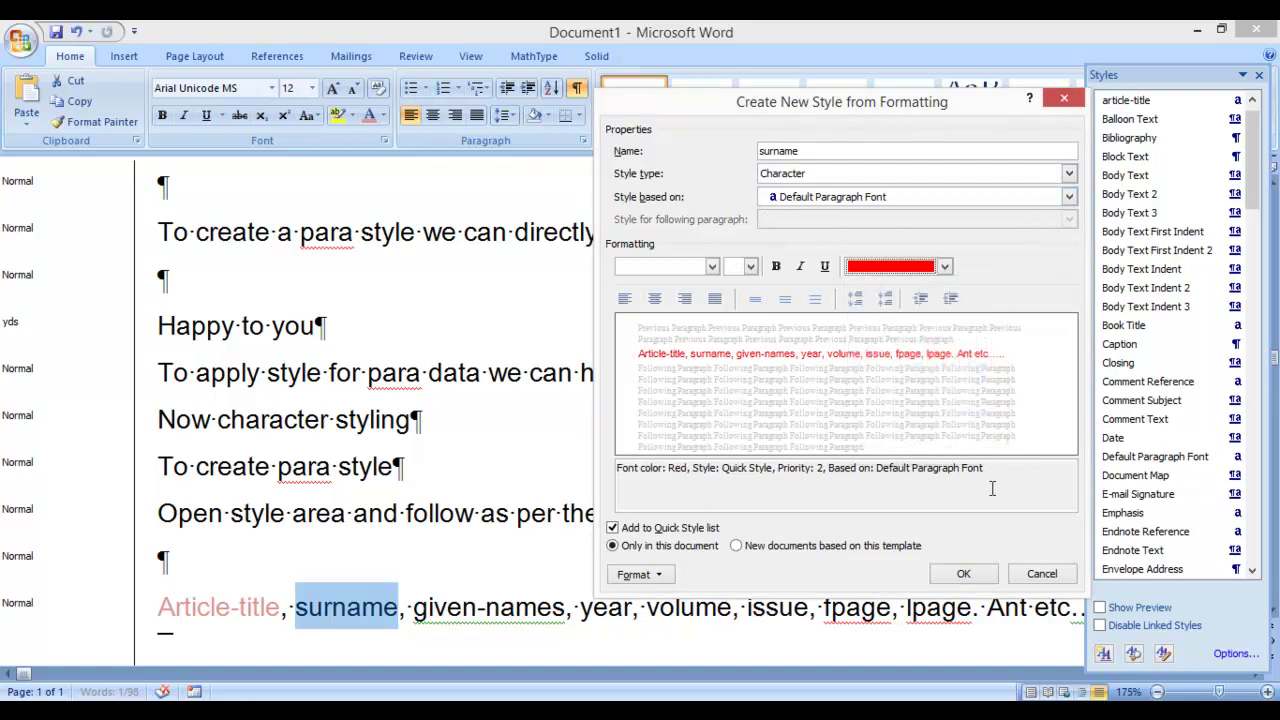
click(963, 574)
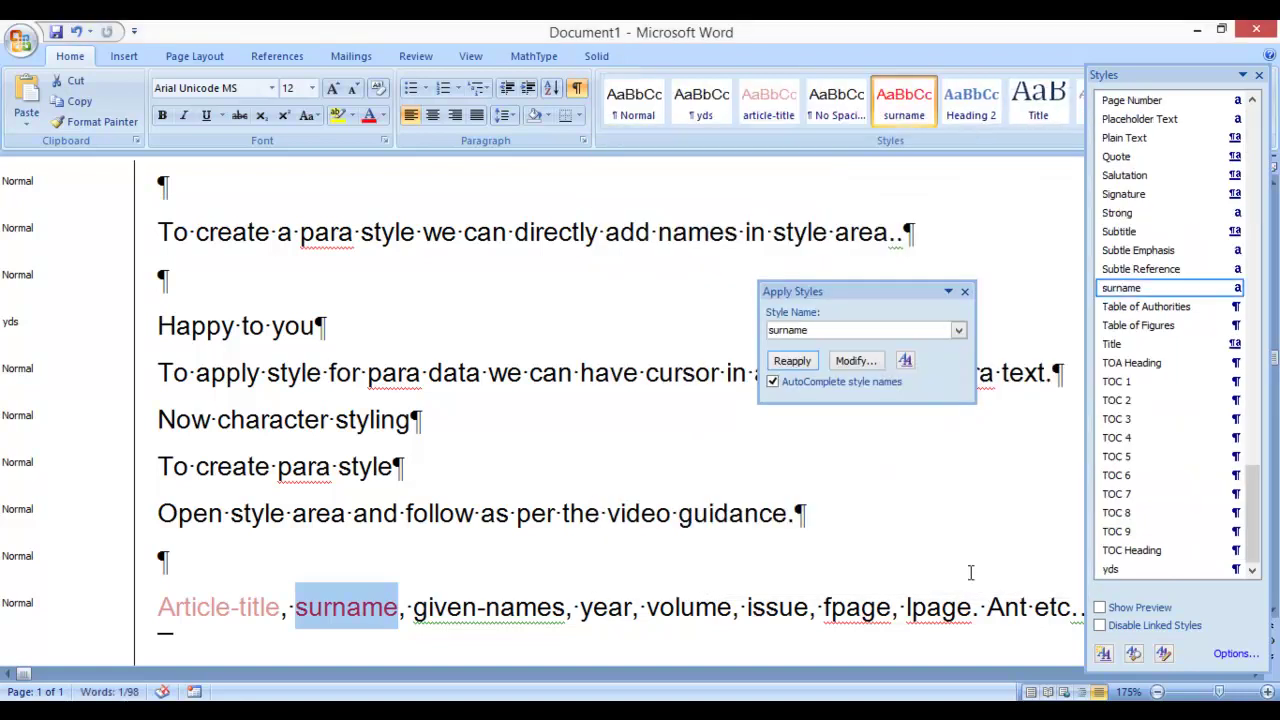
key(ctrl+shift+Right)
key(ctrl+shift+Right)
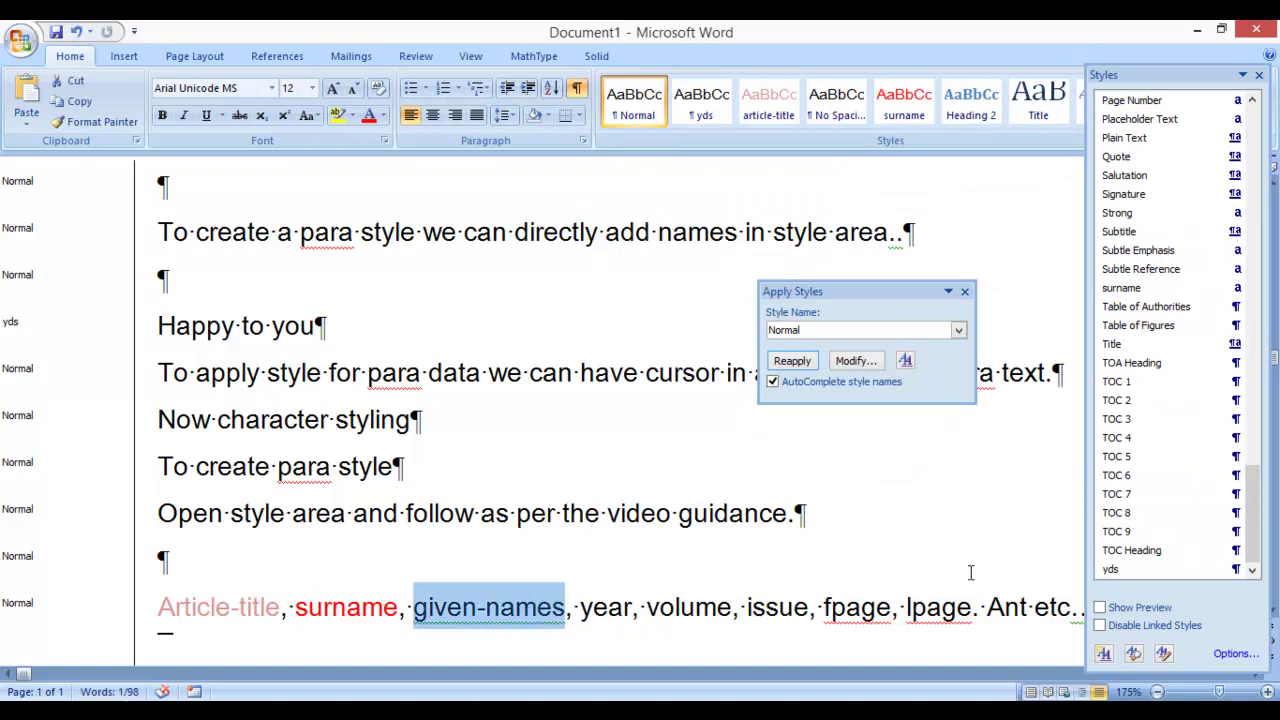
- Apply a new Light Green character style 'given-names' to the word given-names
click(1103, 653)
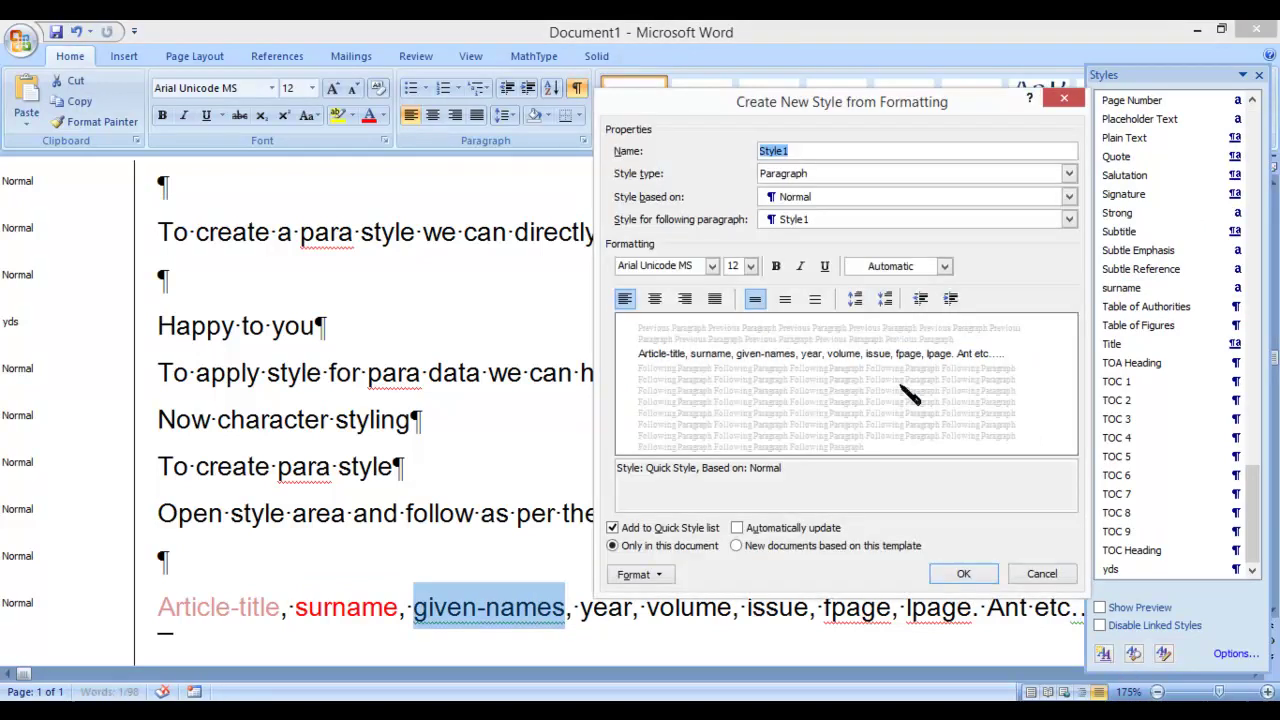
text(given)
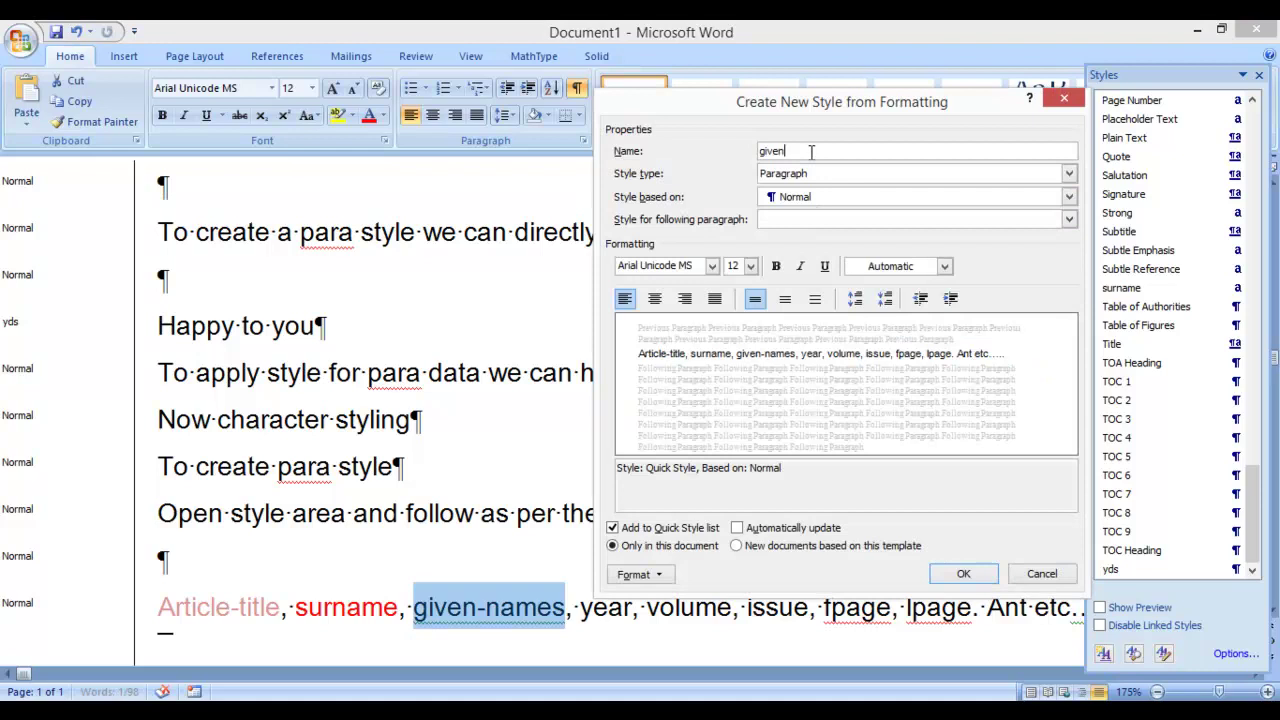
text(-names)
key(Tab)
key(alt+Down)
key(Down)
key(Return)
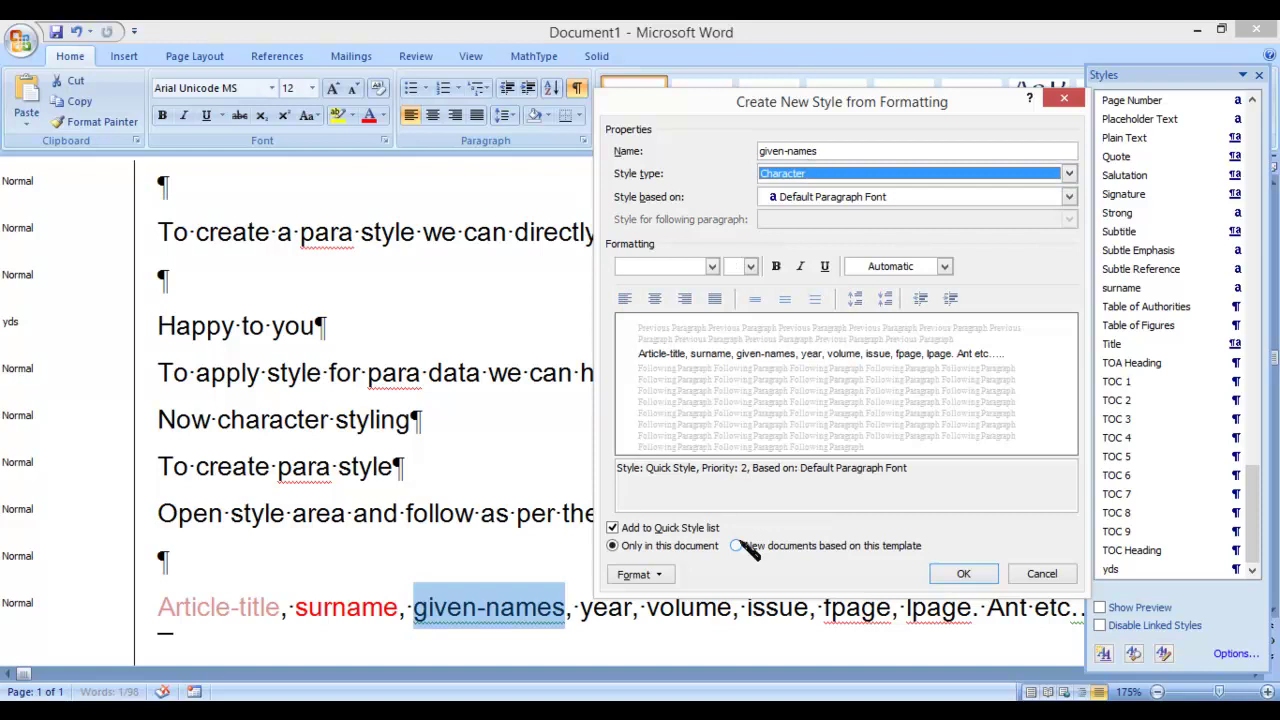
click(902, 266)
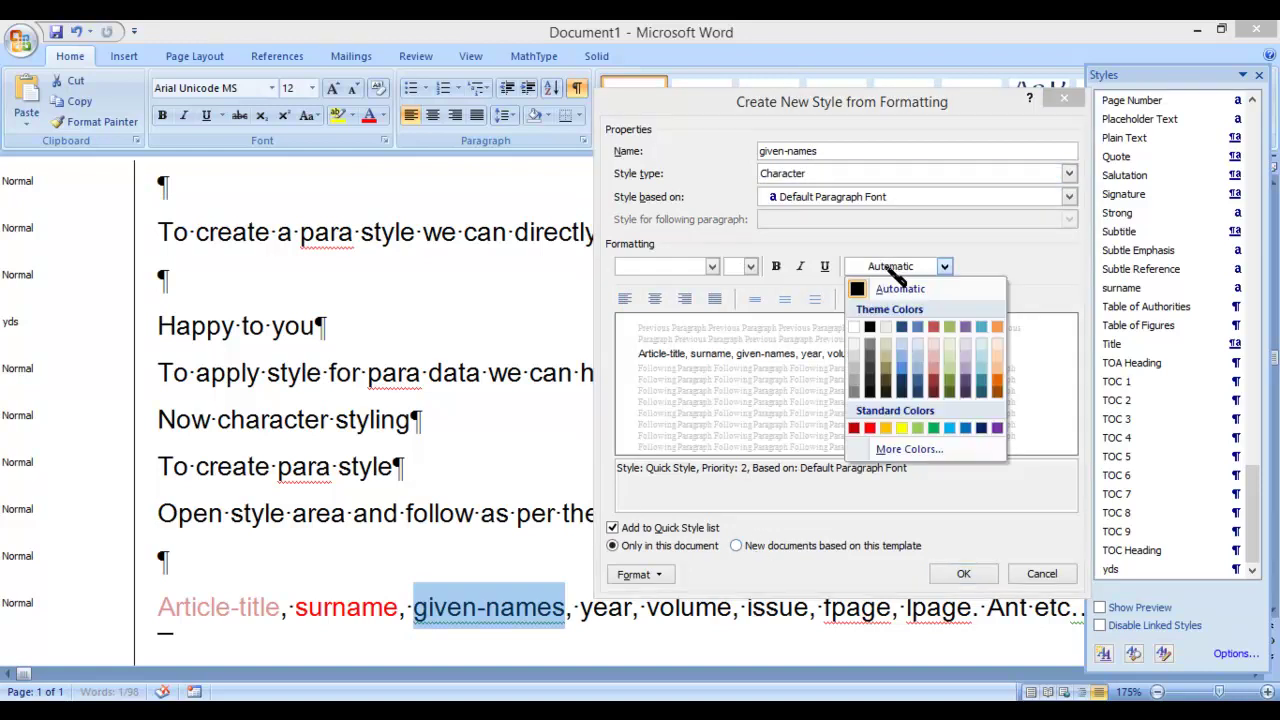
click(920, 427)
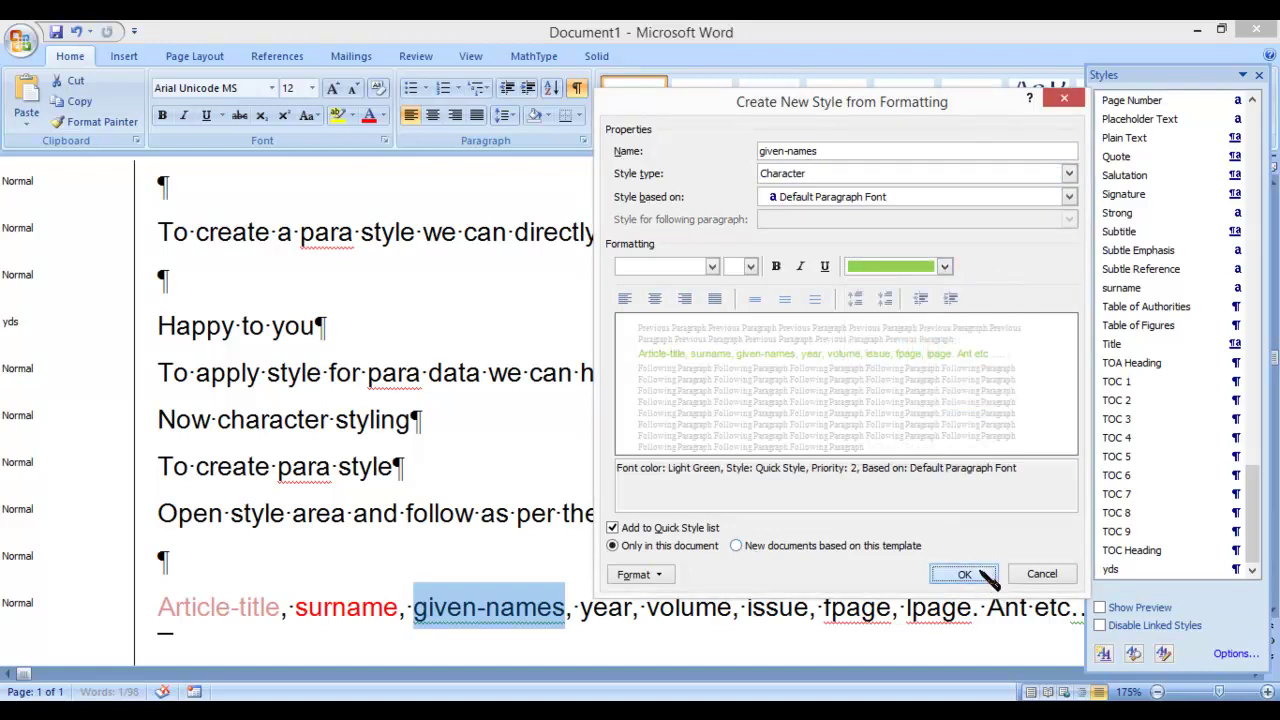
click(963, 574)
click(624, 607)
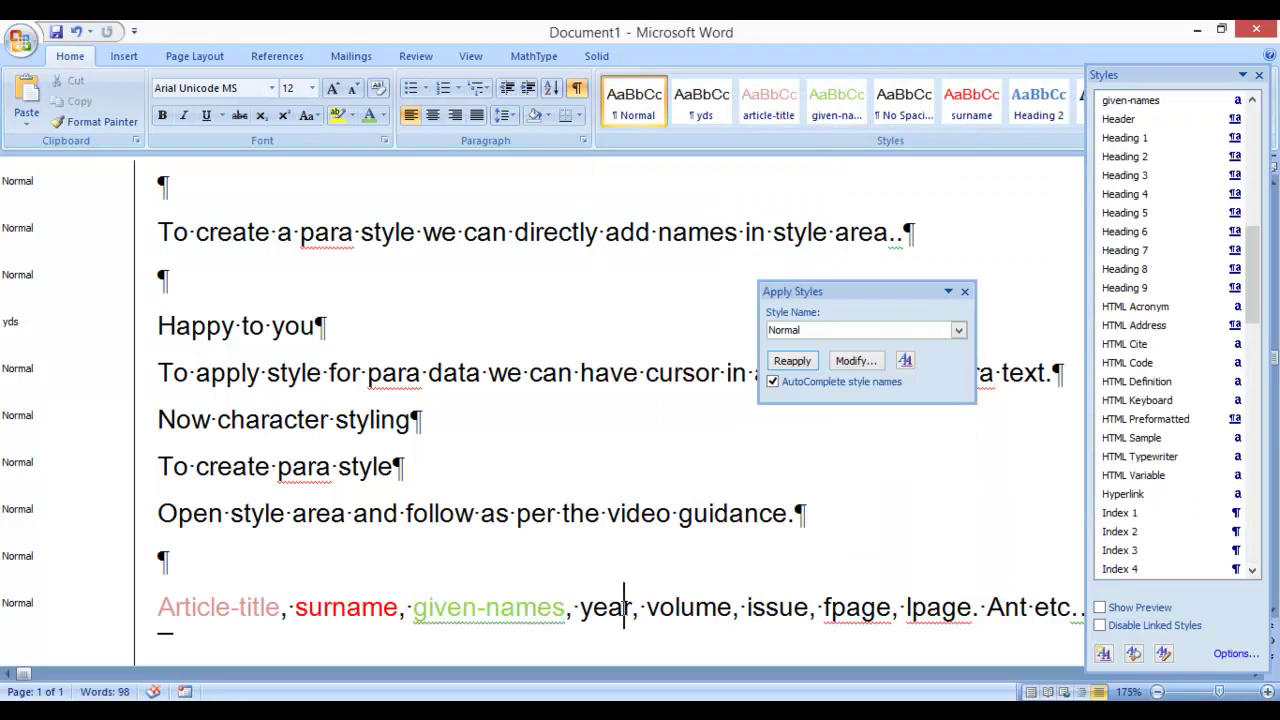
double_click(624, 607)
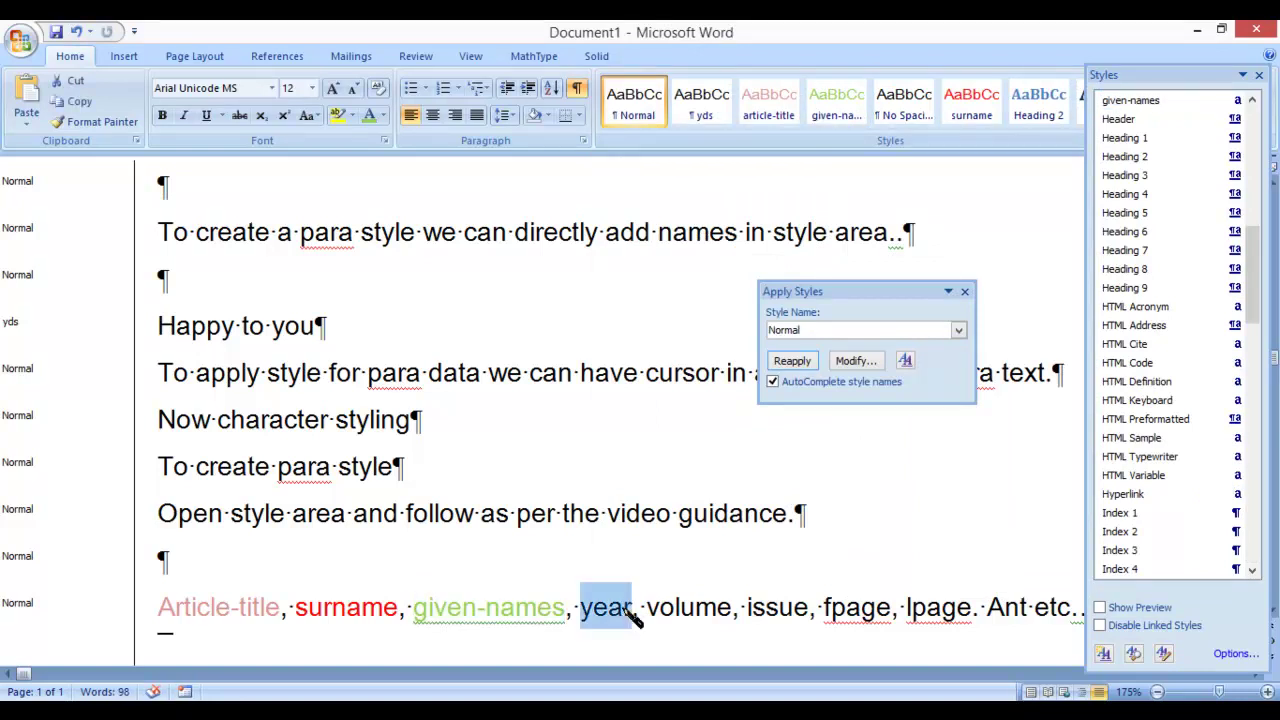
- Apply a new Orange character style 'year' to the word year
click(1106, 653)
text(year)
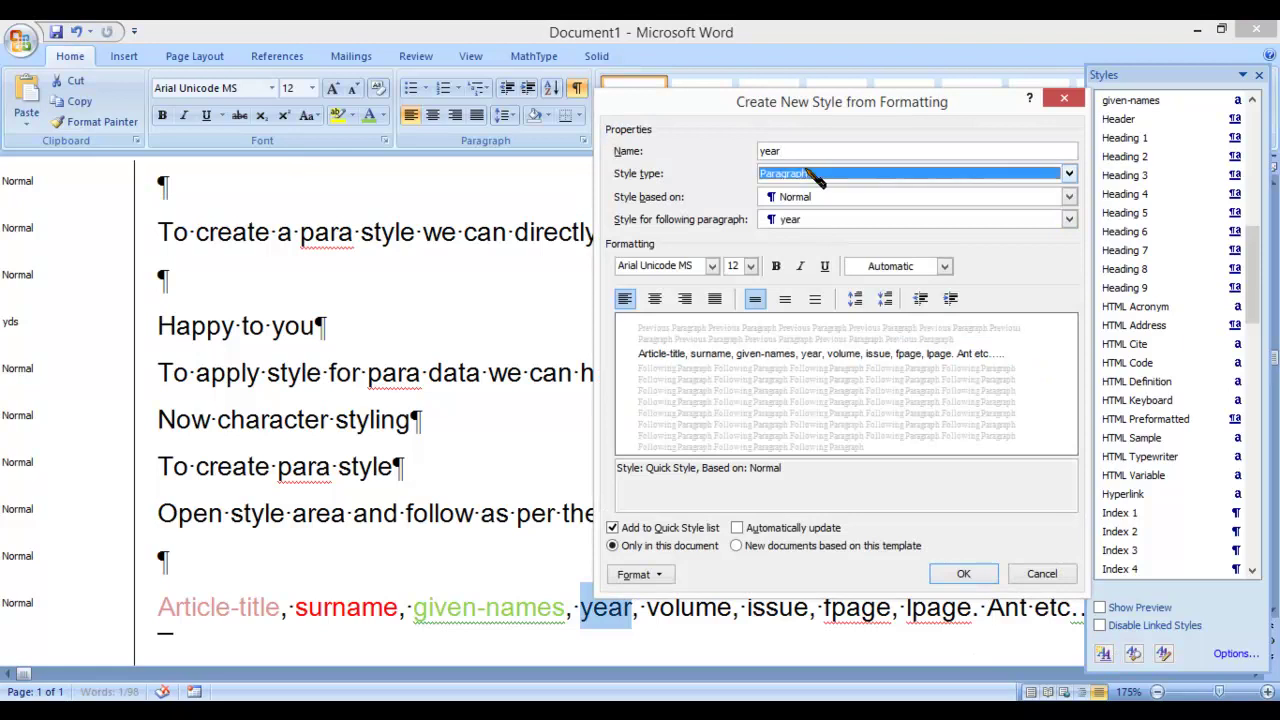
click(815, 175)
key(Down)
key(Return)
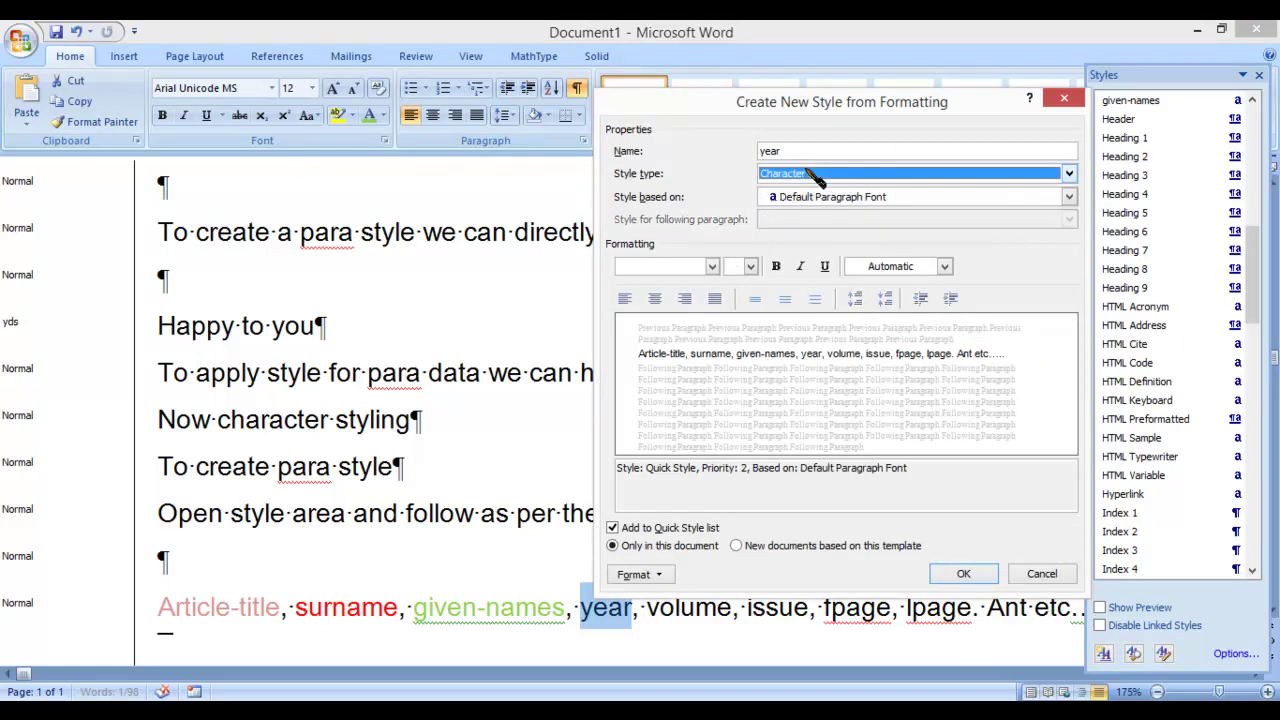
click(900, 268)
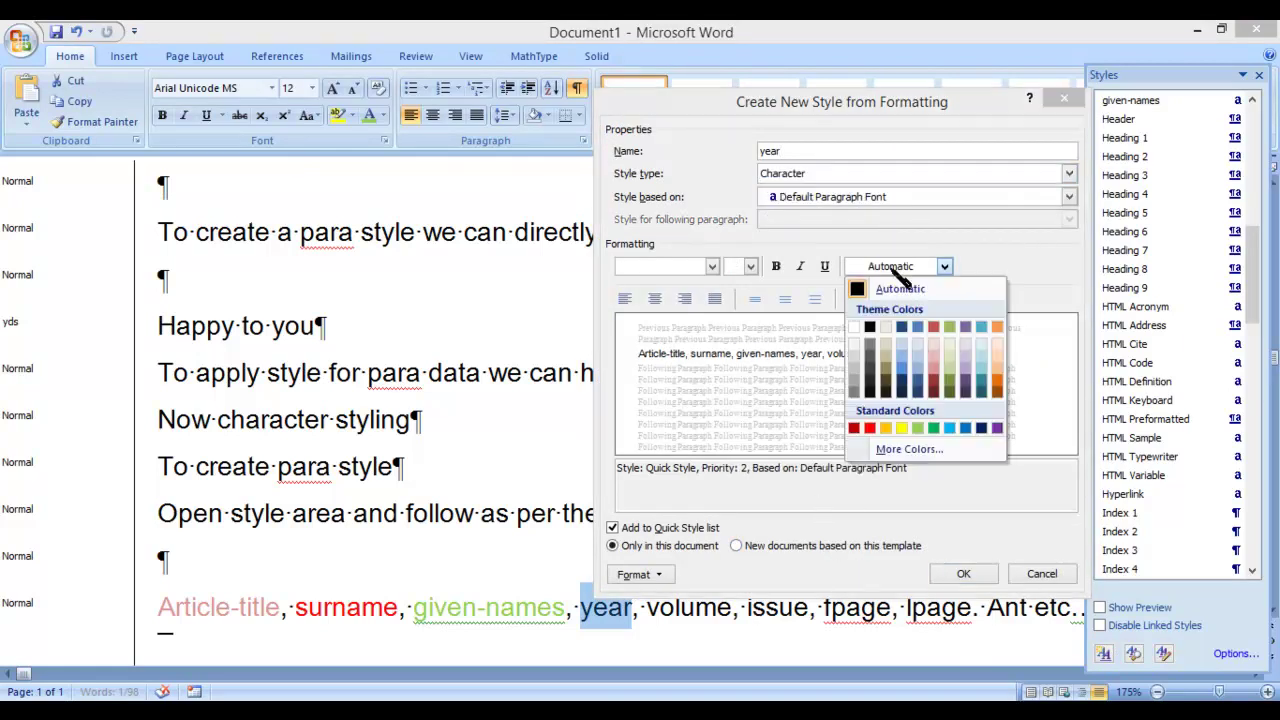
click(885, 428)
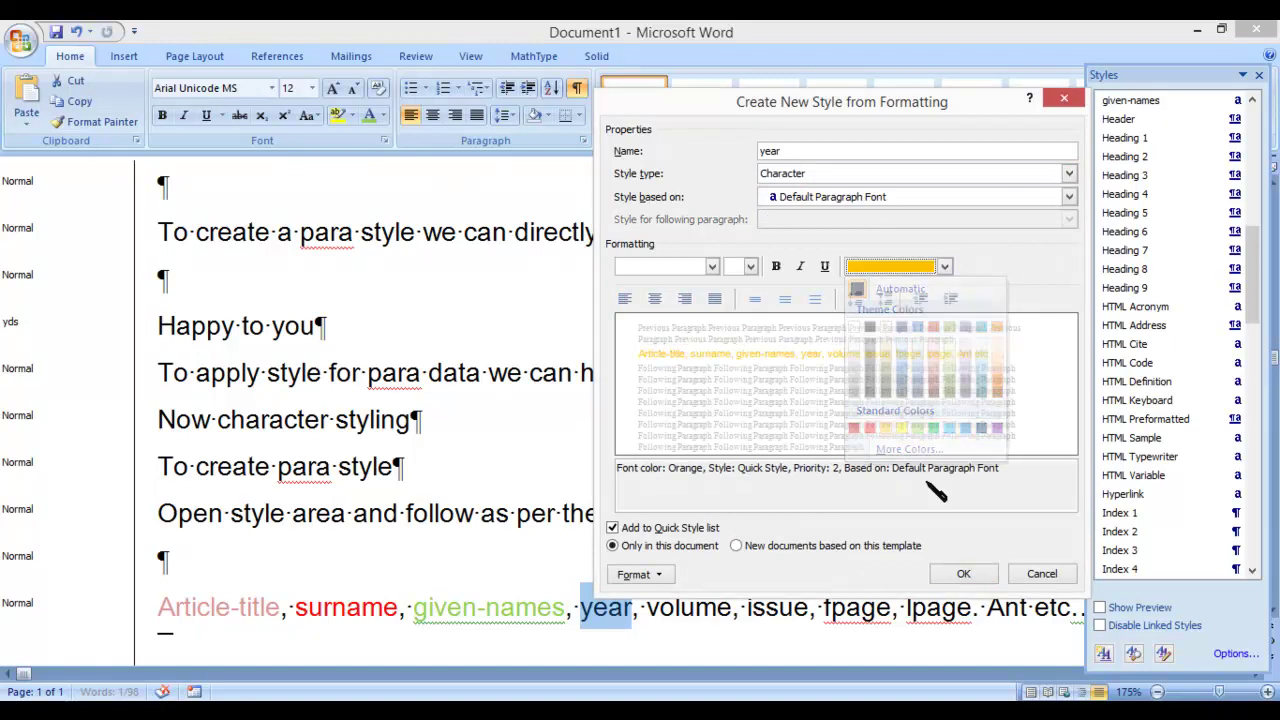
click(965, 575)
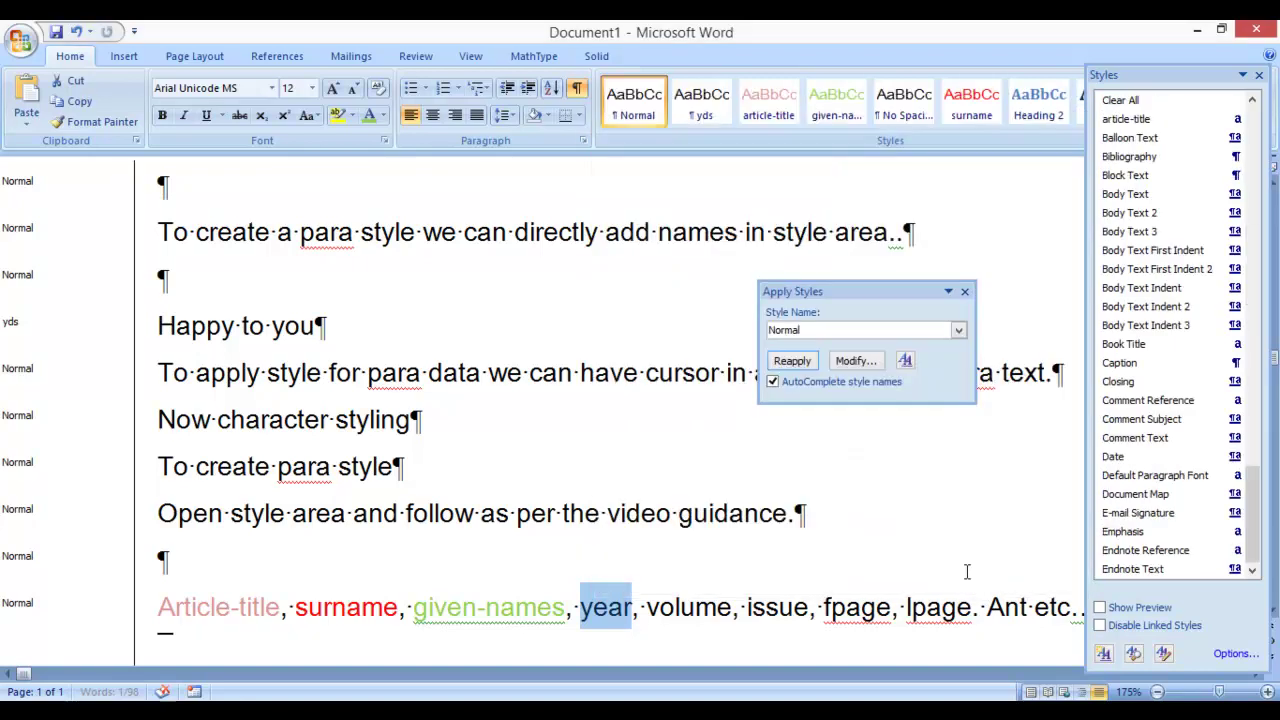
click(735, 607)
- Apply a new Light Blue character style 'volume' to the word volume
double_click(725, 607)
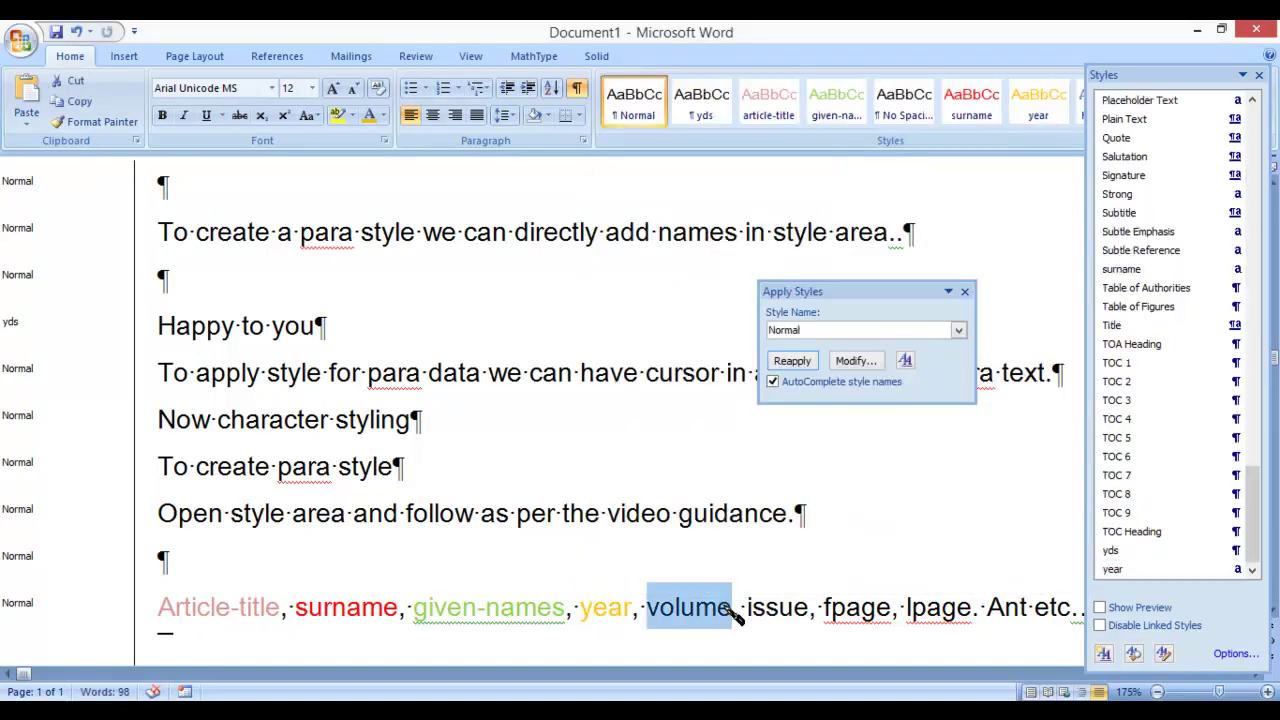
click(958, 330)
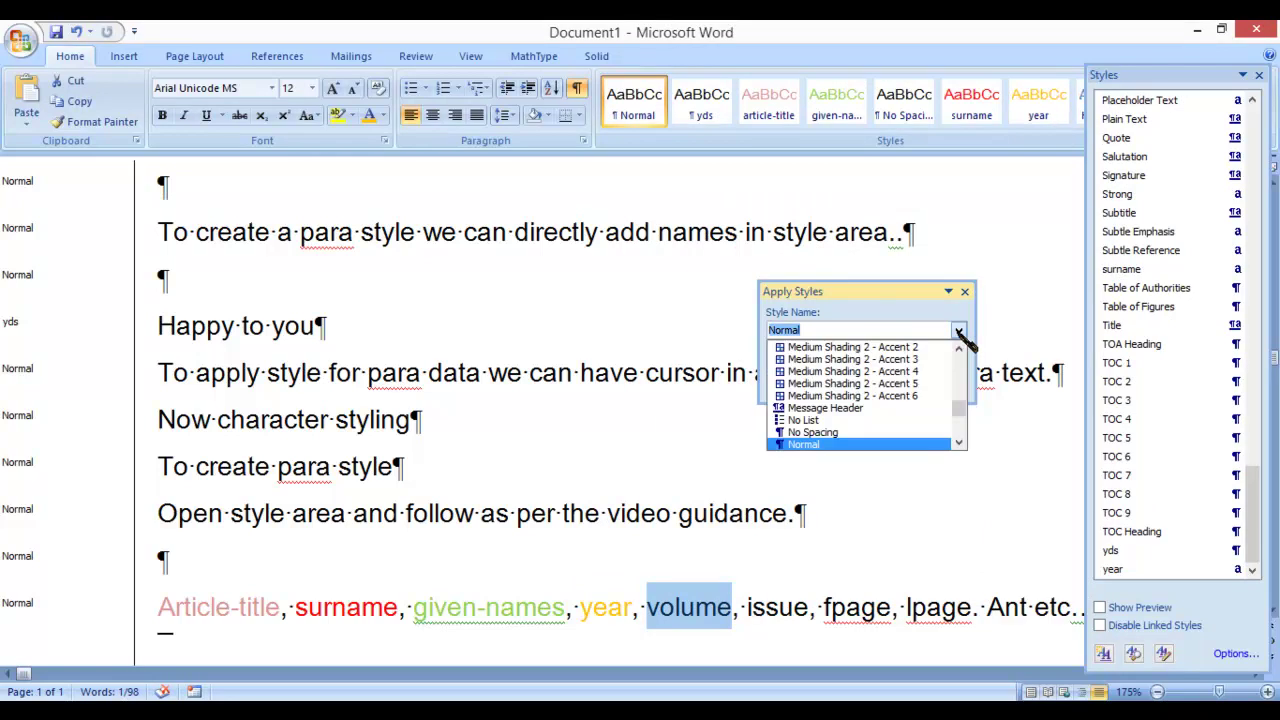
click(958, 334)
click(1103, 653)
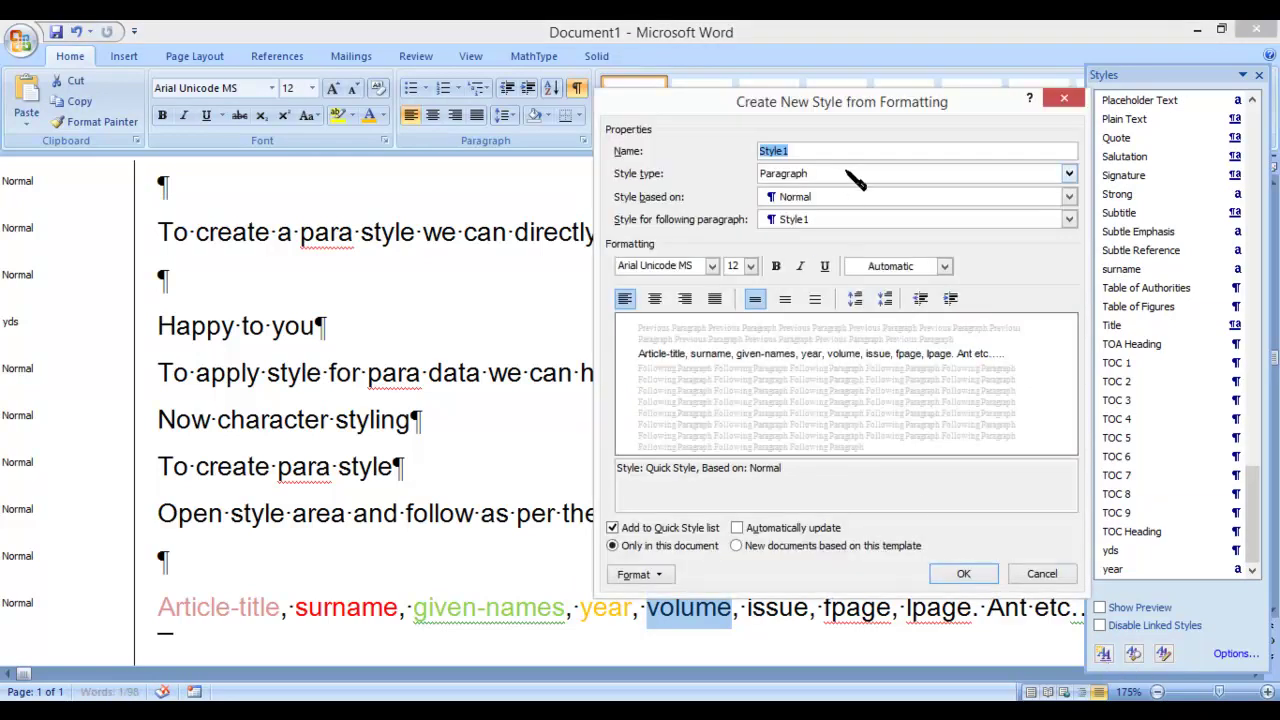
text(volume)
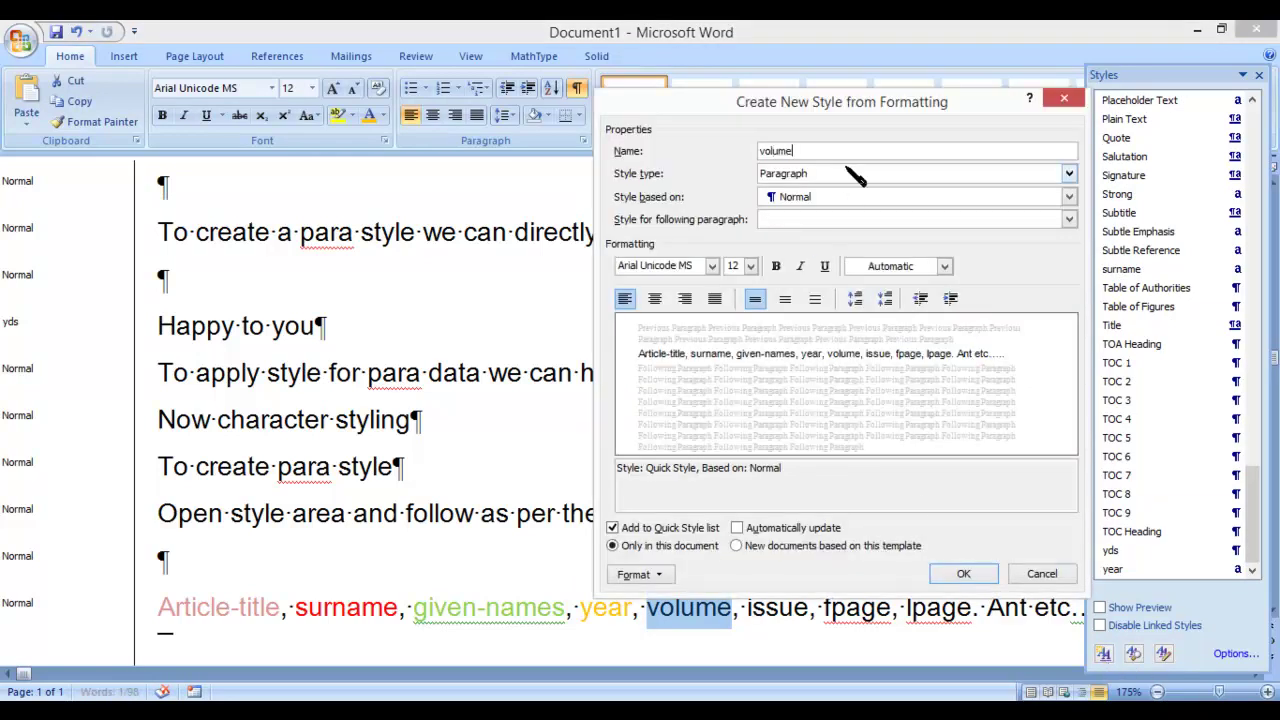
click(848, 173)
click(850, 201)
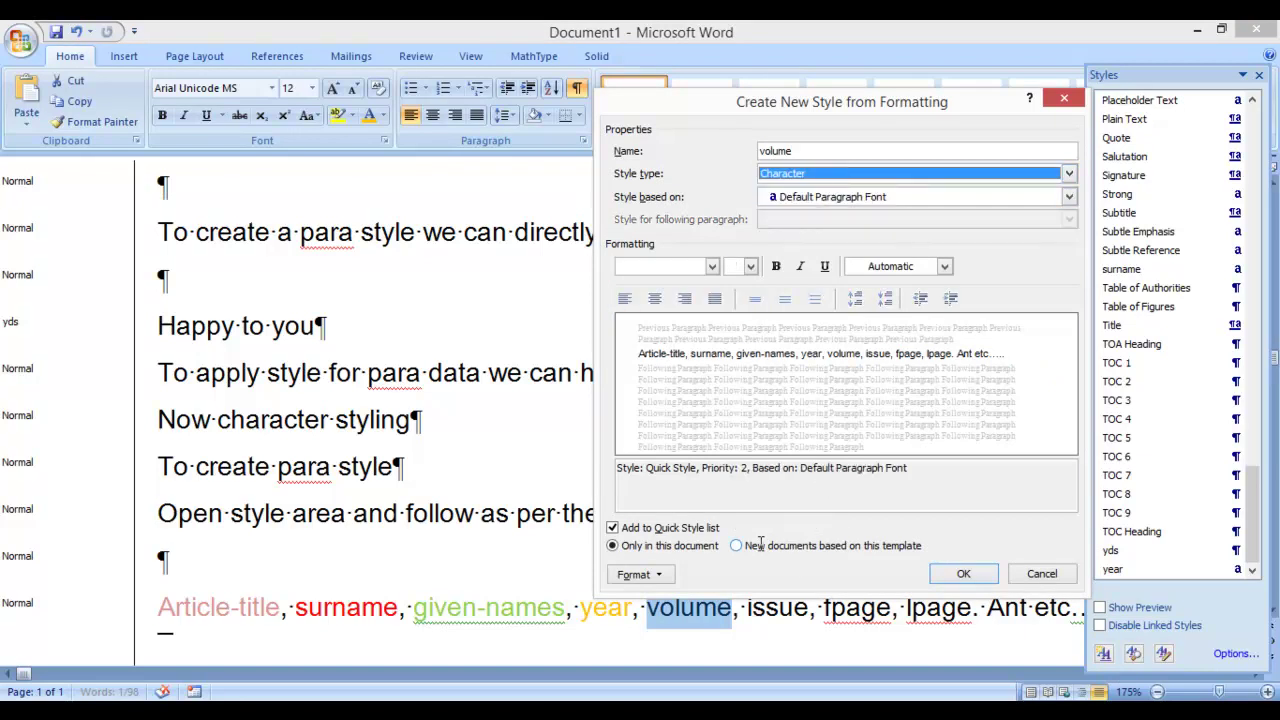
click(944, 266)
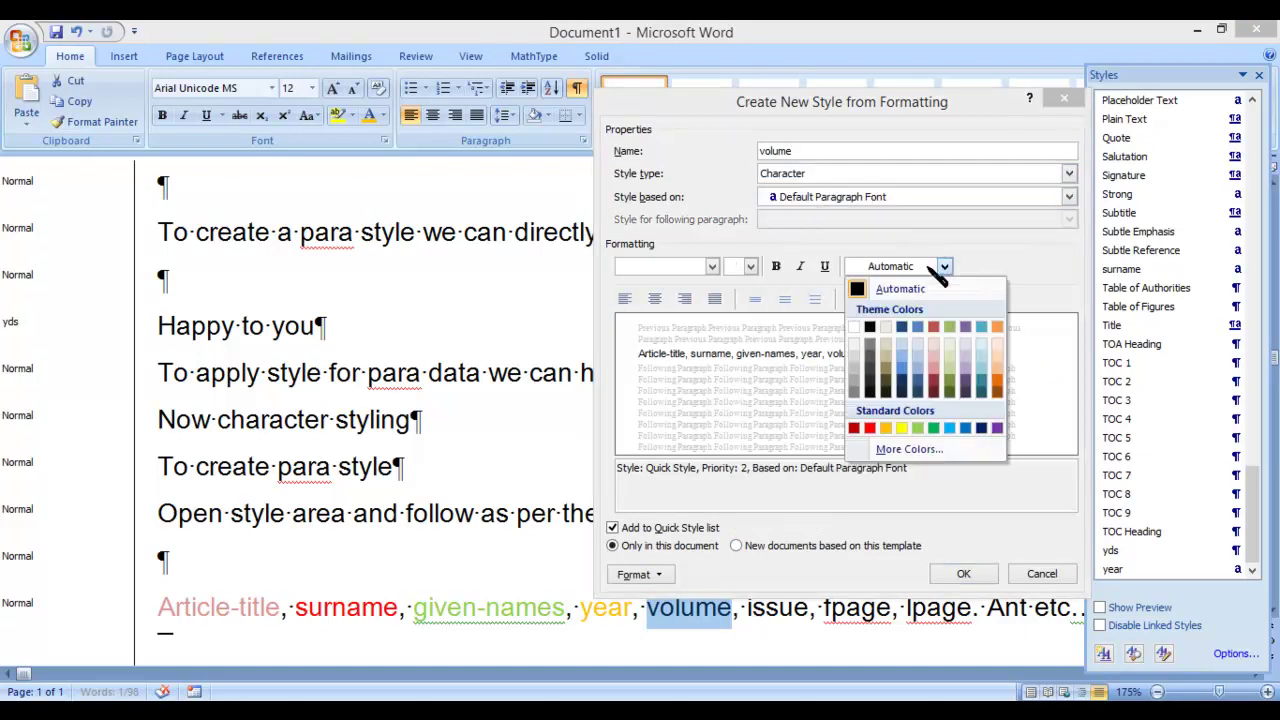
click(949, 428)
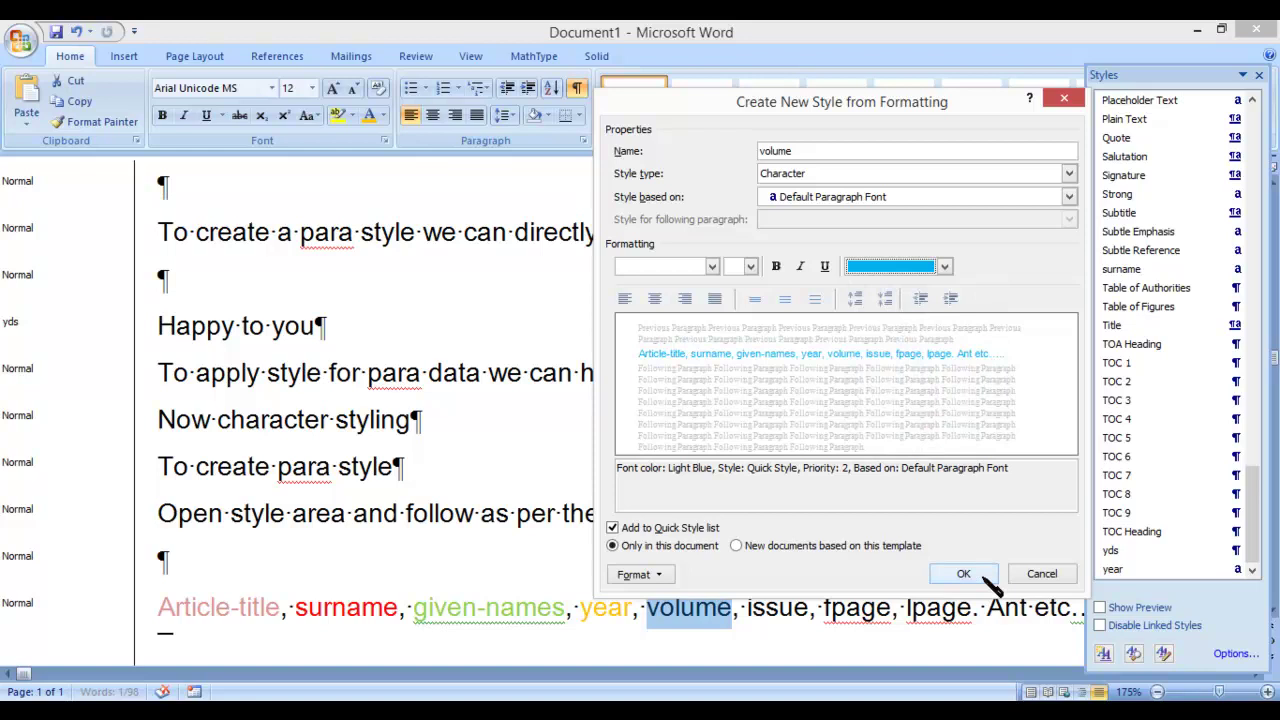
click(963, 574)
double_click(772, 608)
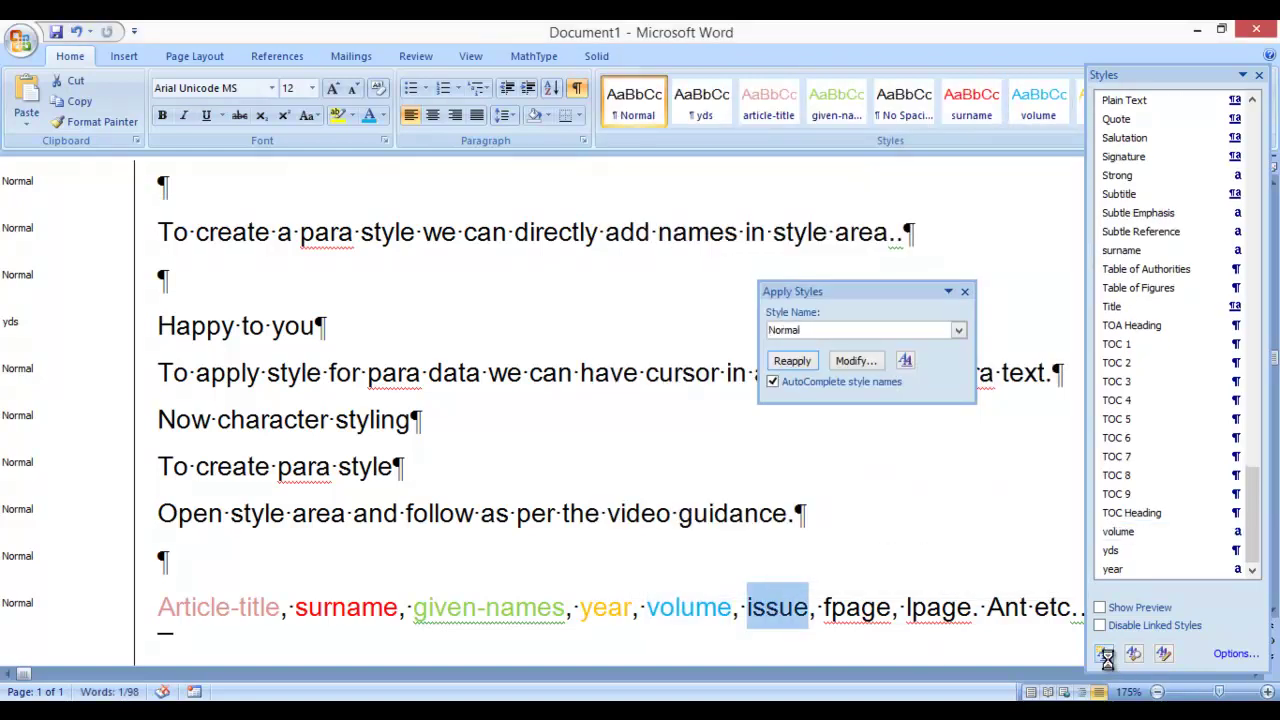
- Apply a new Accent 6 light orange character style 'issue' to the word issue
click(1106, 656)
click(962, 196)
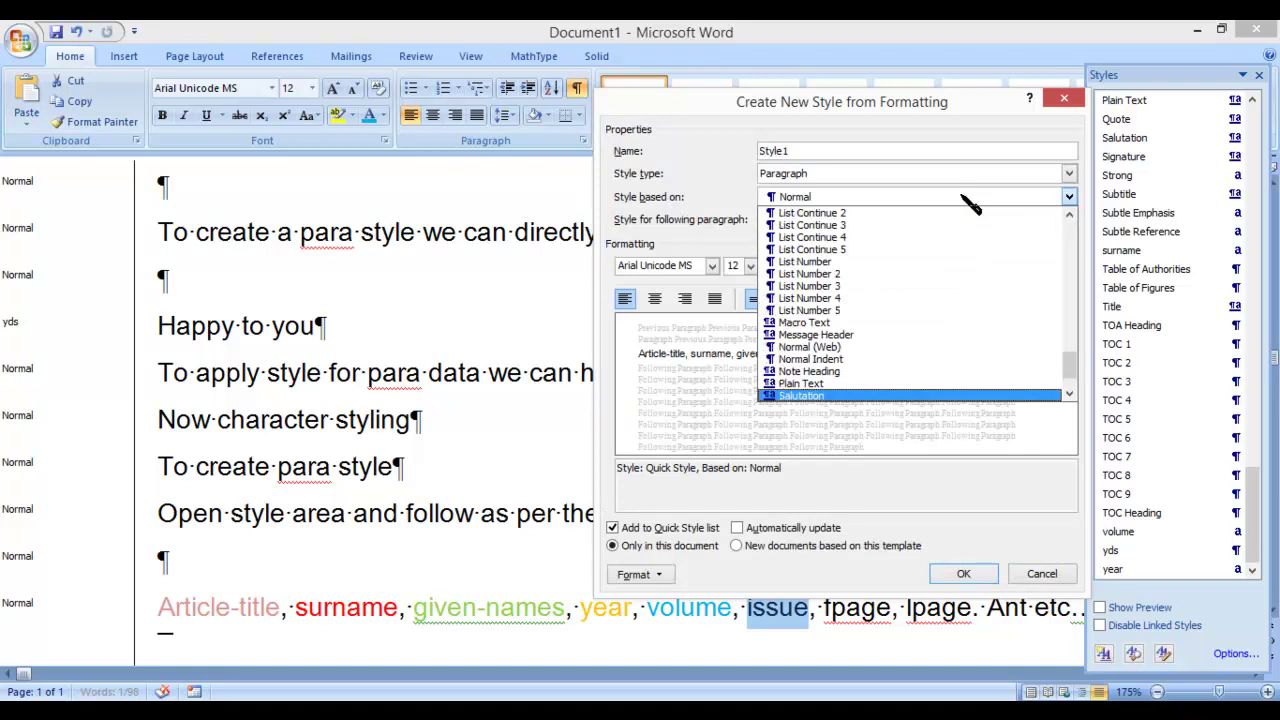
click(970, 200)
key(shift+Tab)
key(shift+Tab)
text(iss)
key(Tab)
key(alt+Down)
key(Down)
key(Return)
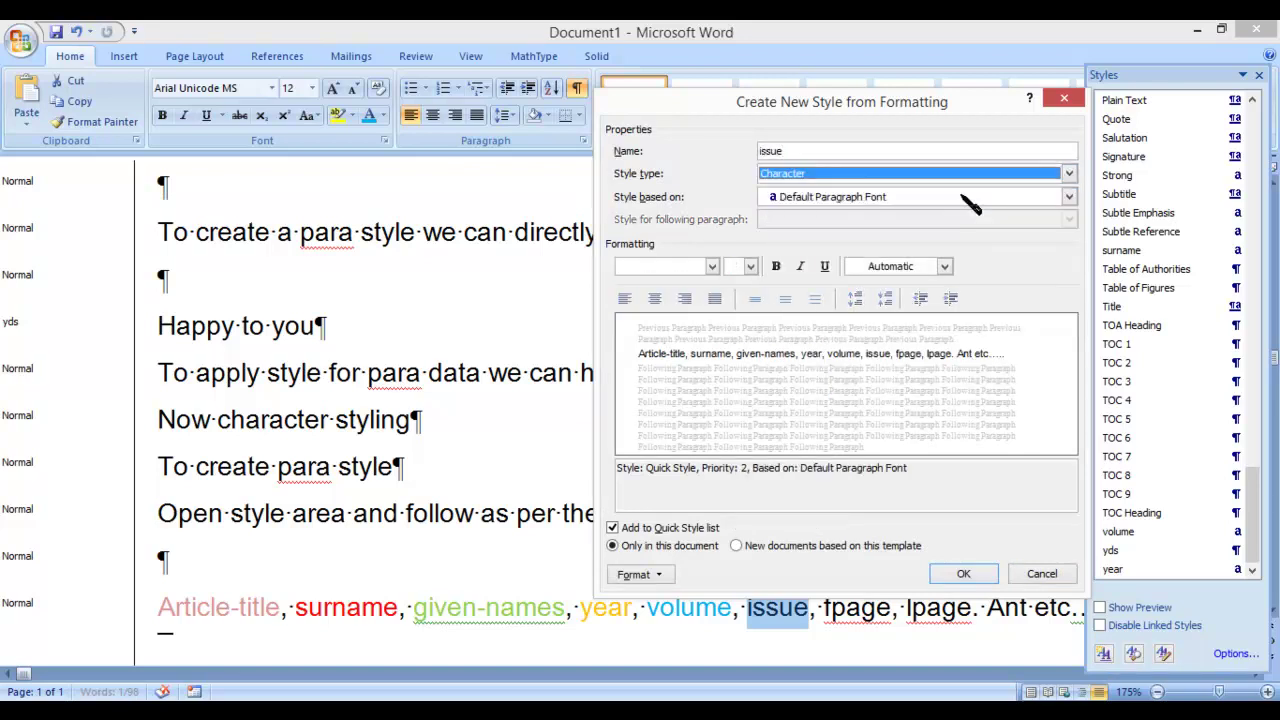
click(944, 266)
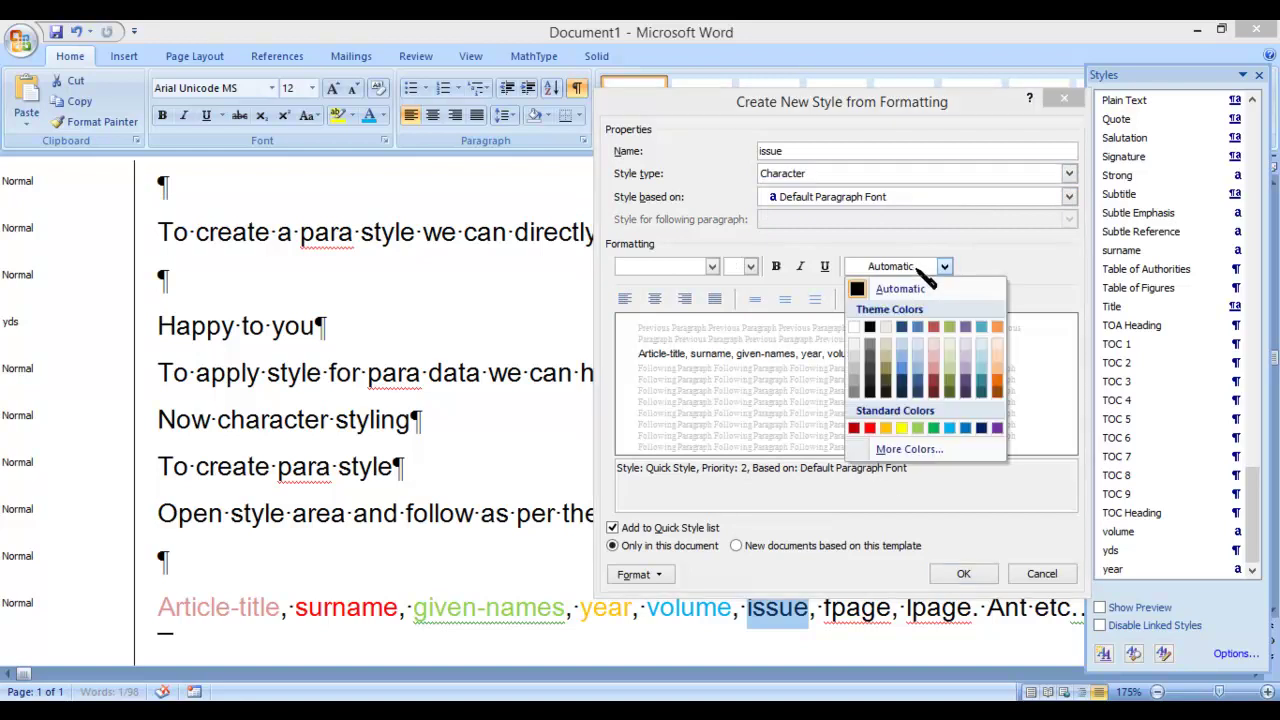
click(998, 368)
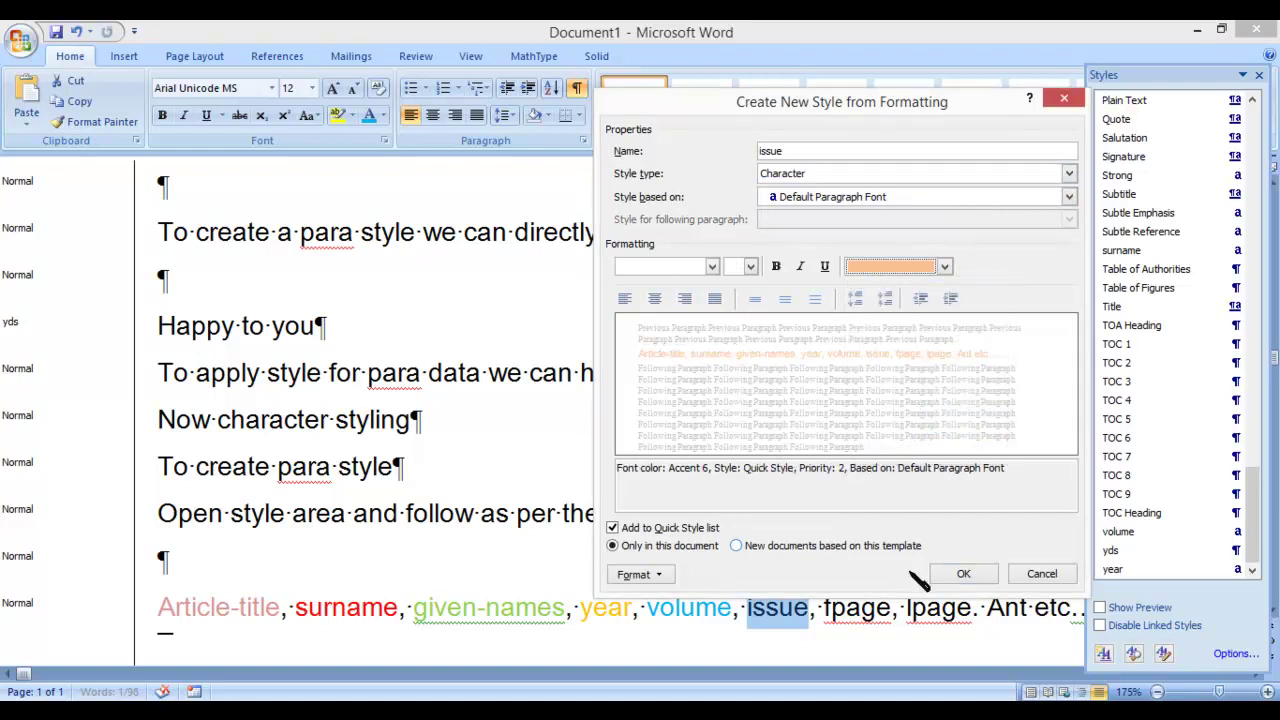
click(963, 574)
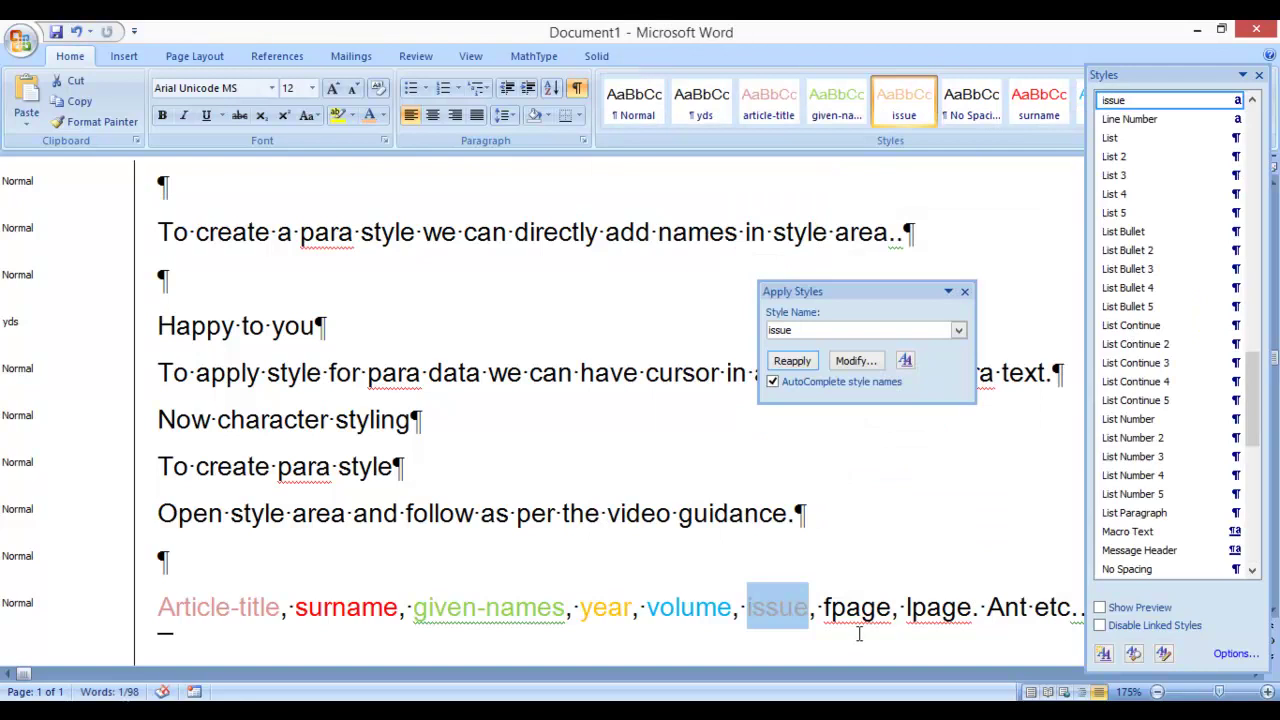
- Apply a new tan character style 'fpage' to the word fpage
drag(826, 607, 858, 620)
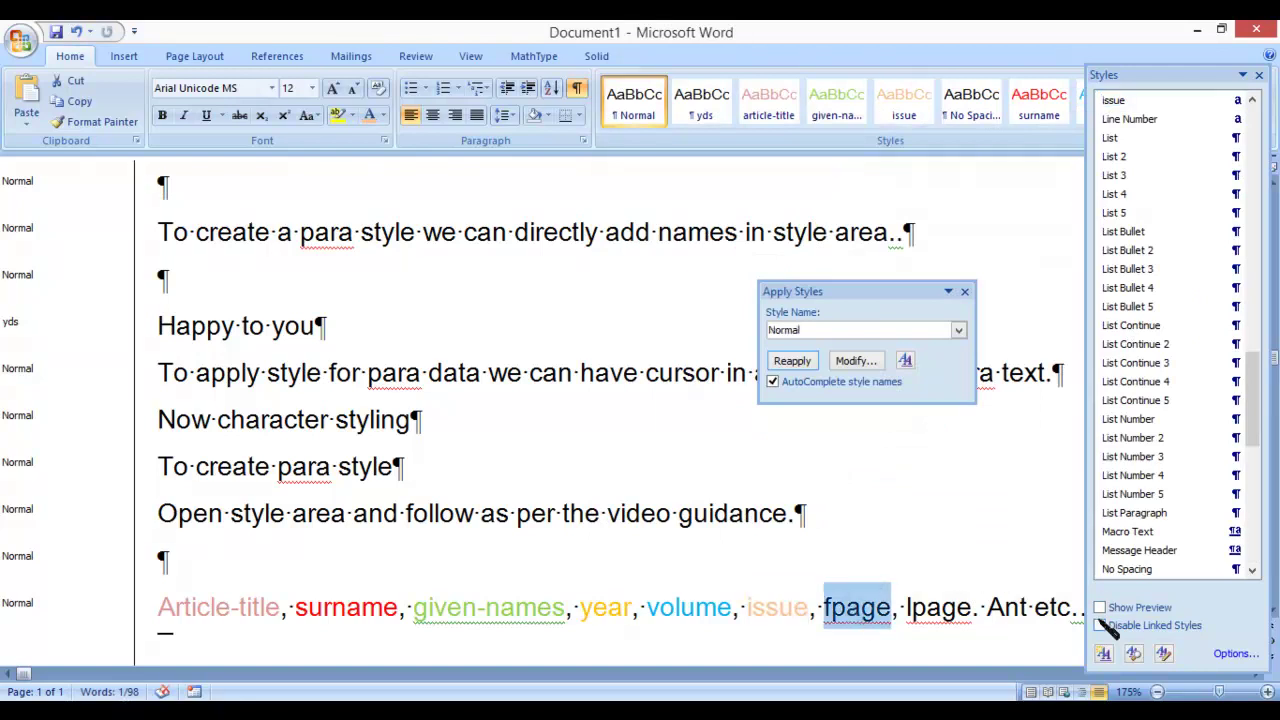
click(1104, 653)
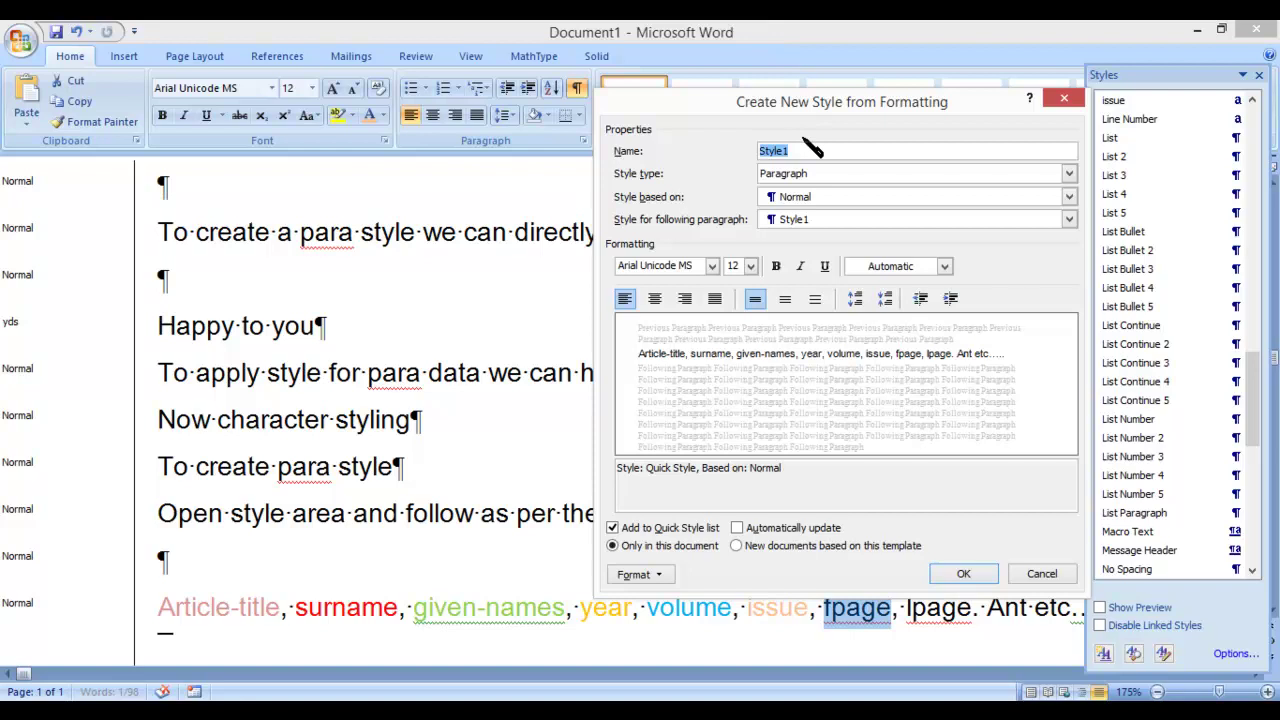
text(fpage)
key(Tab)
key(alt+Down)
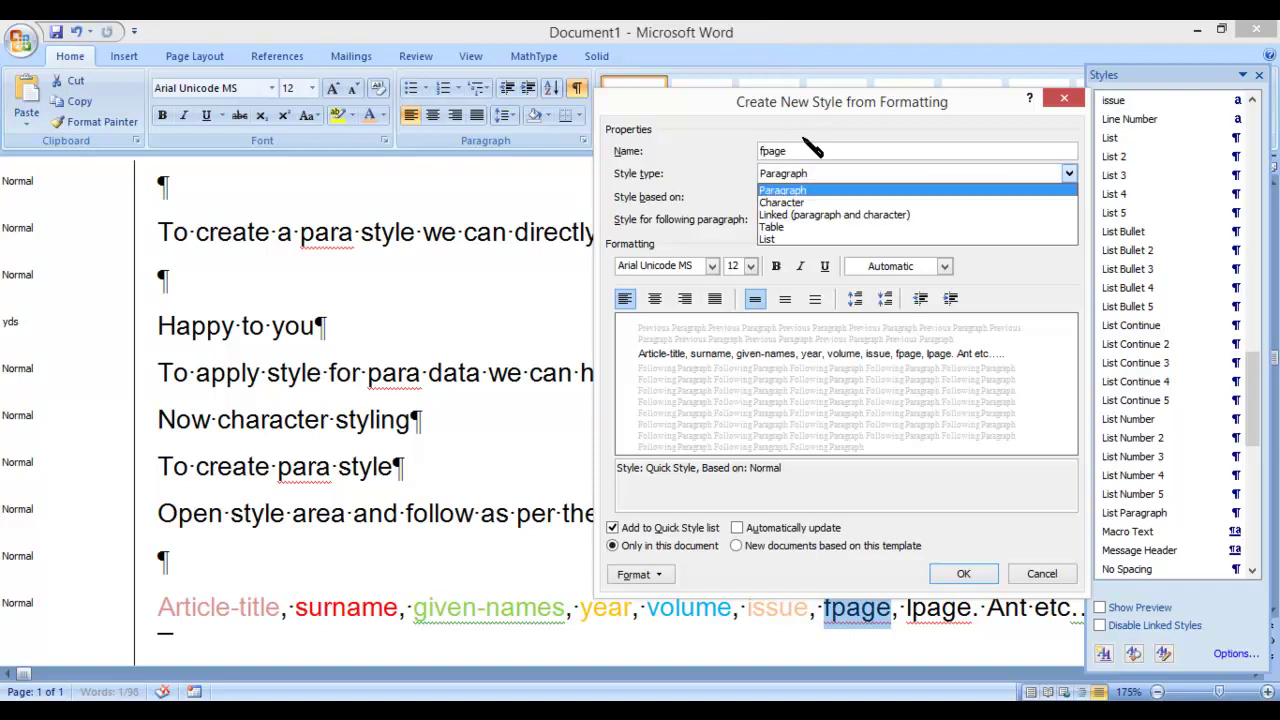
key(Down)
click(944, 266)
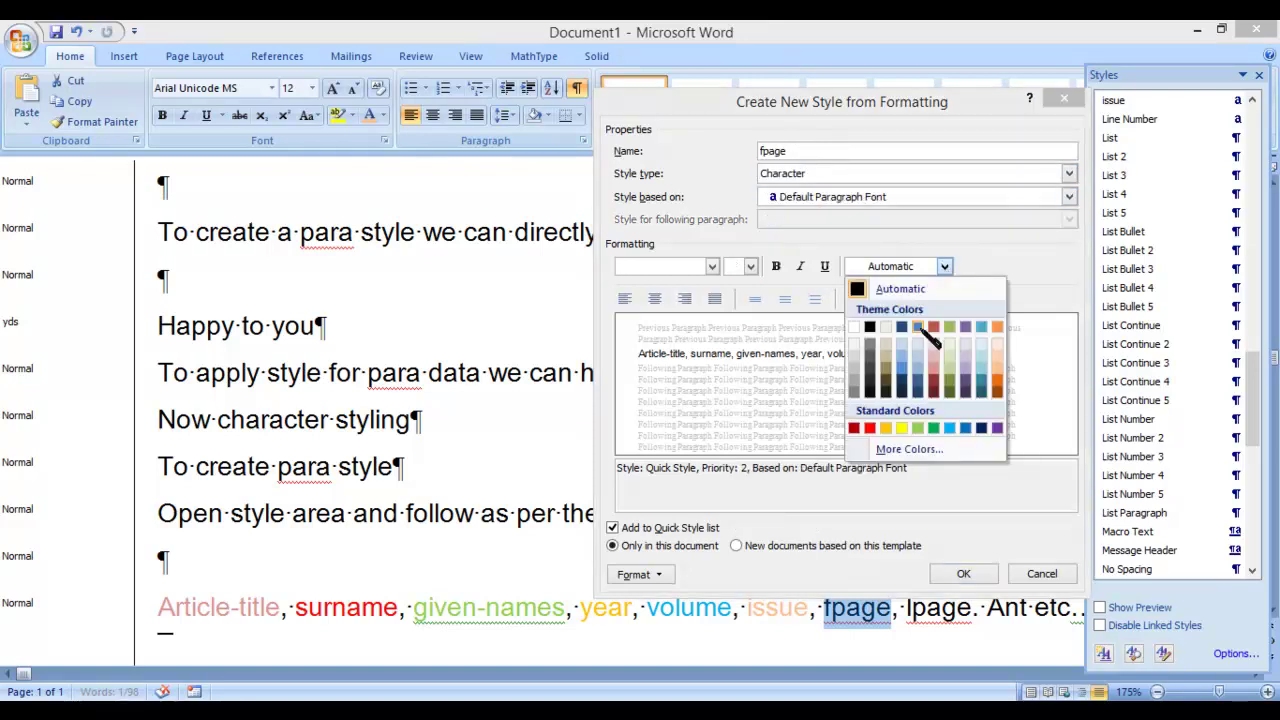
click(888, 372)
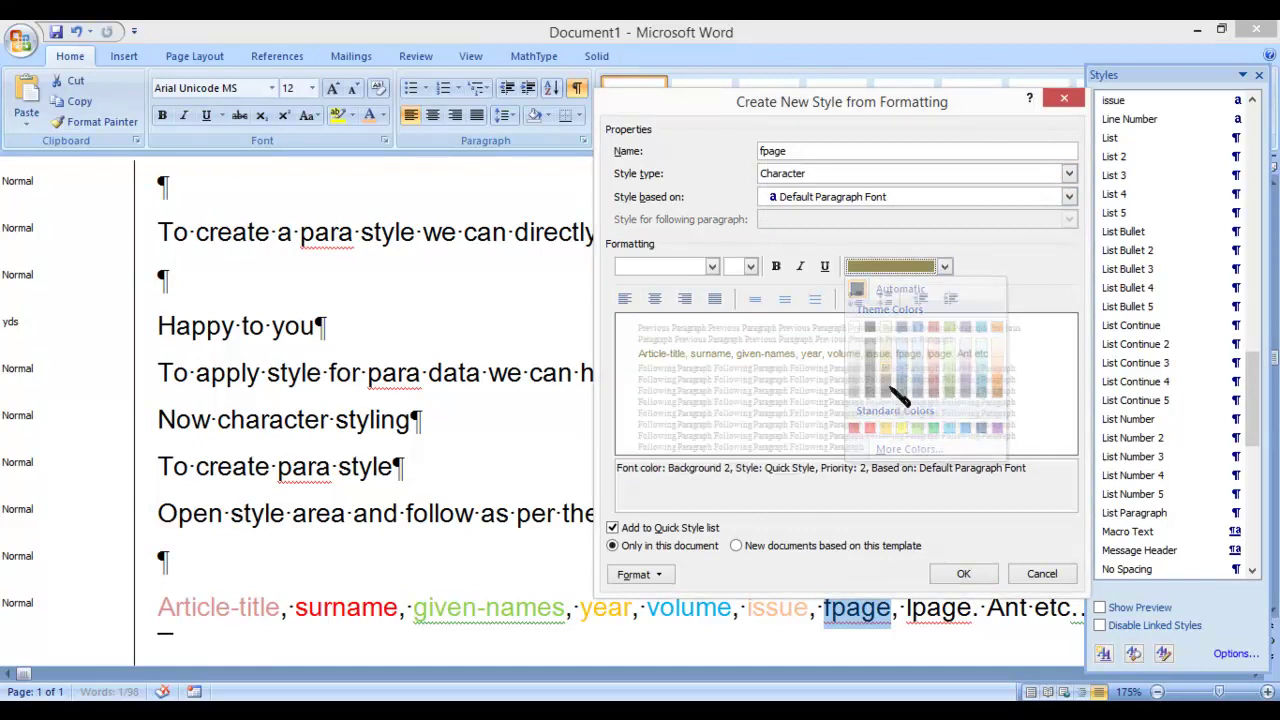
click(965, 575)
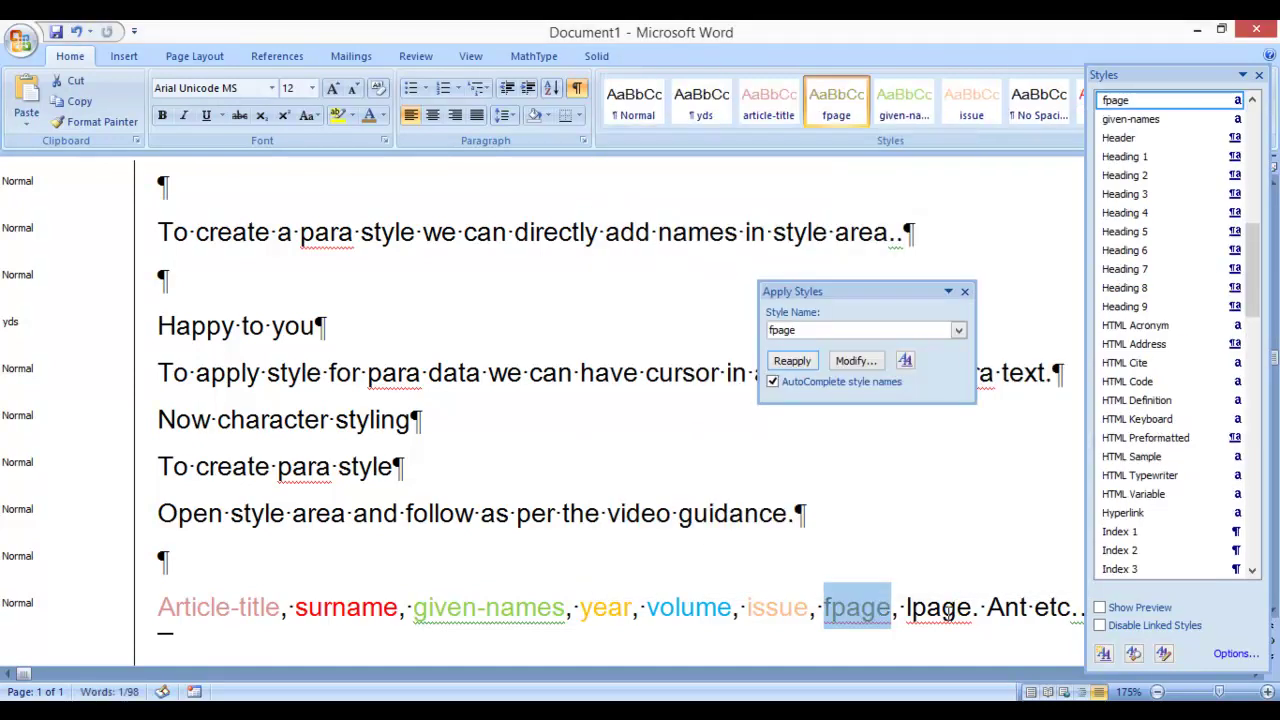
- Apply a new blue-grey (Text 2) character style 'lpage' to the word lpage
double_click(952, 614)
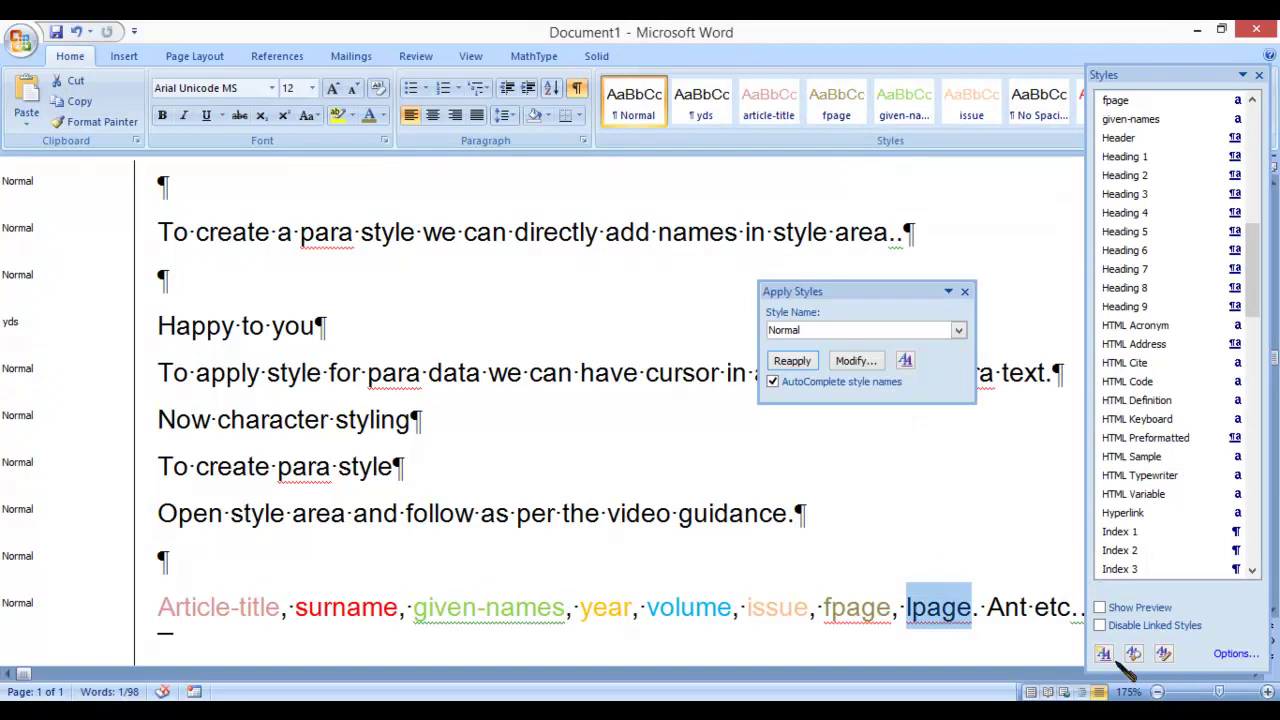
click(1103, 653)
key(BackSpace)
text(ge)
key(Tab)
key(alt+Down)
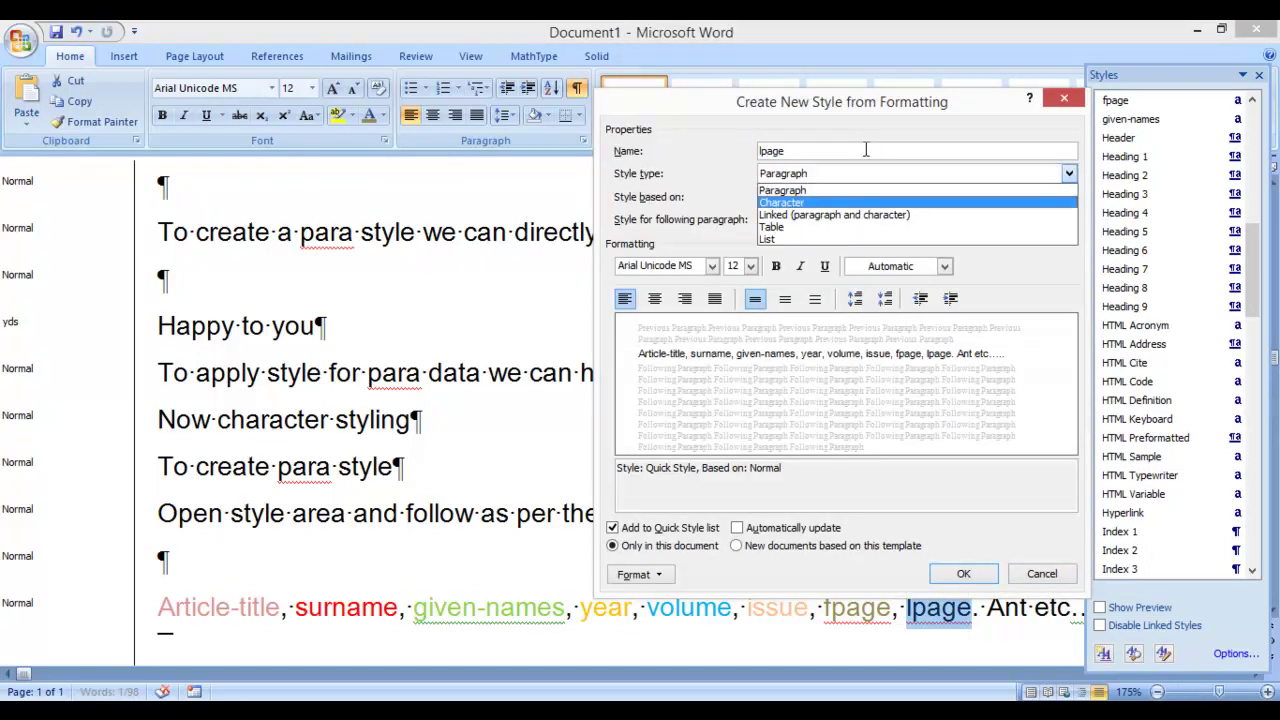
key(Return)
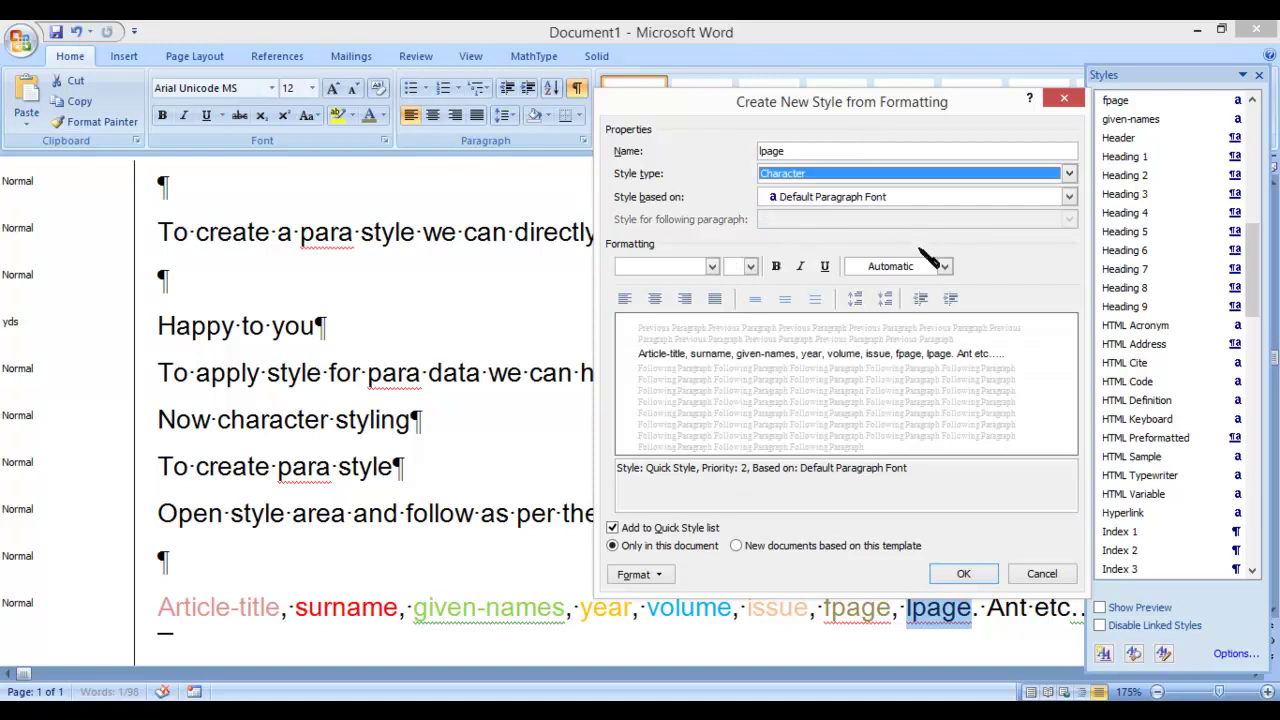
click(944, 266)
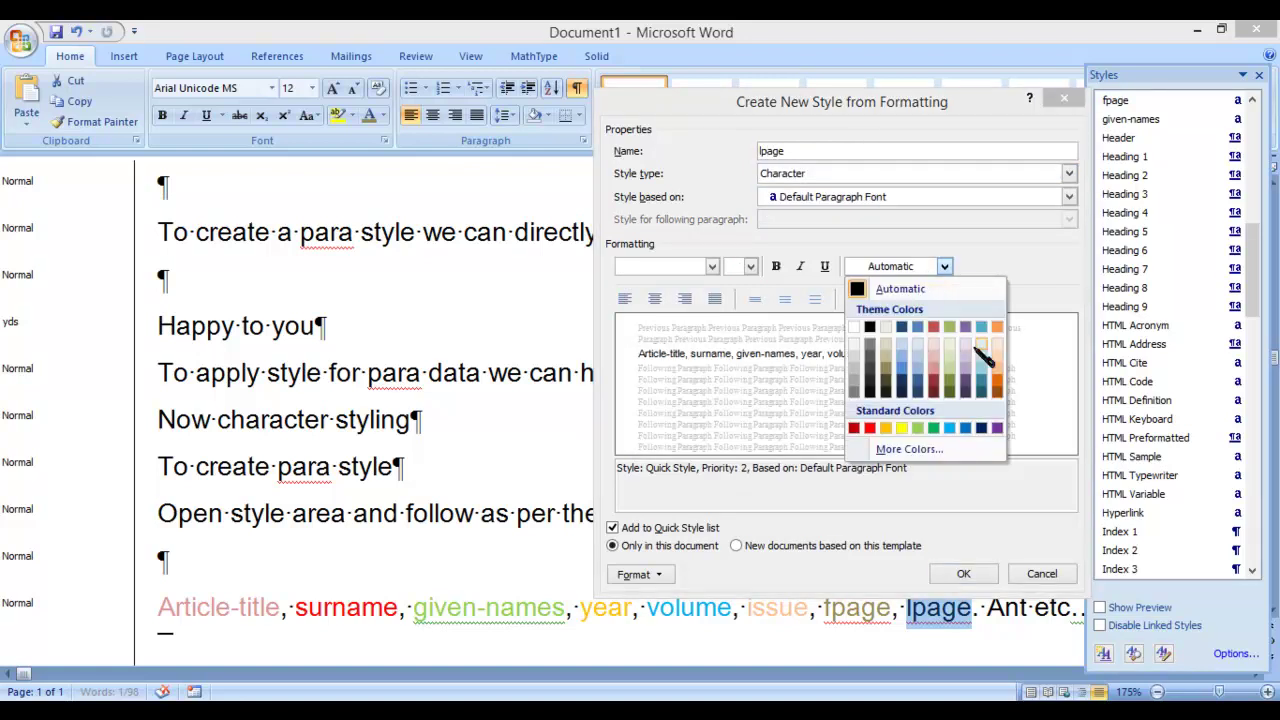
click(916, 356)
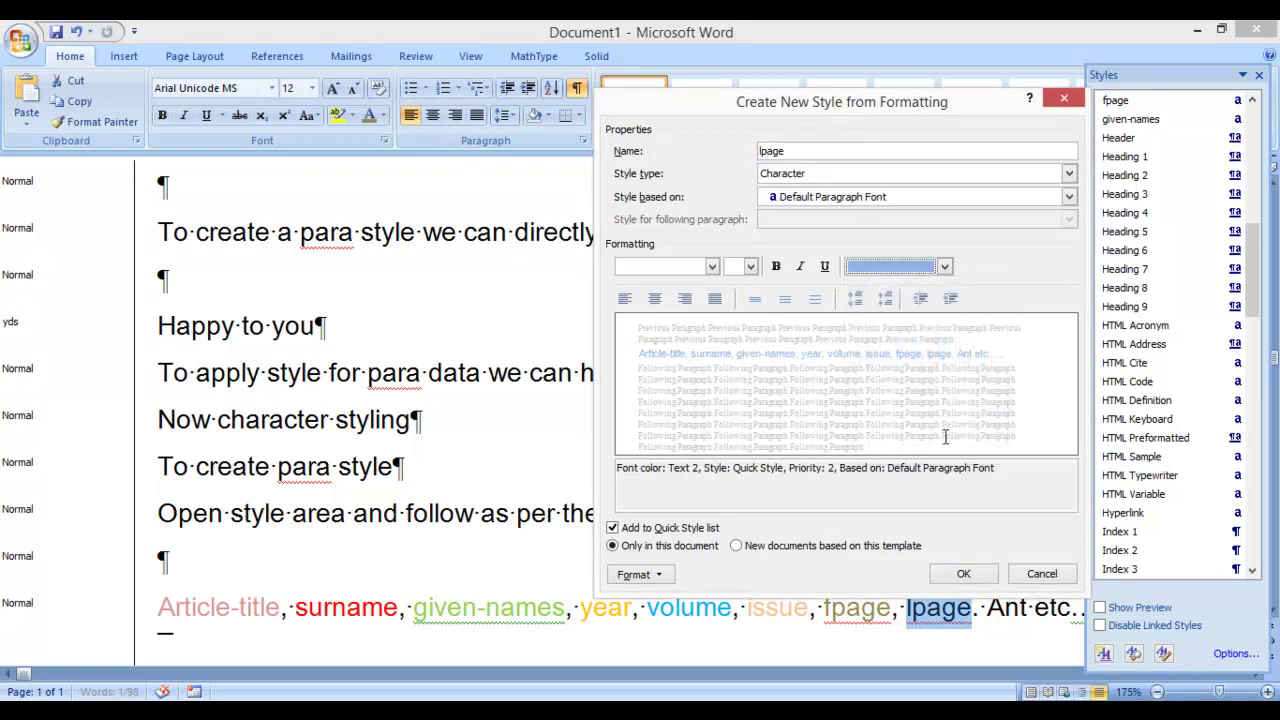
click(965, 573)
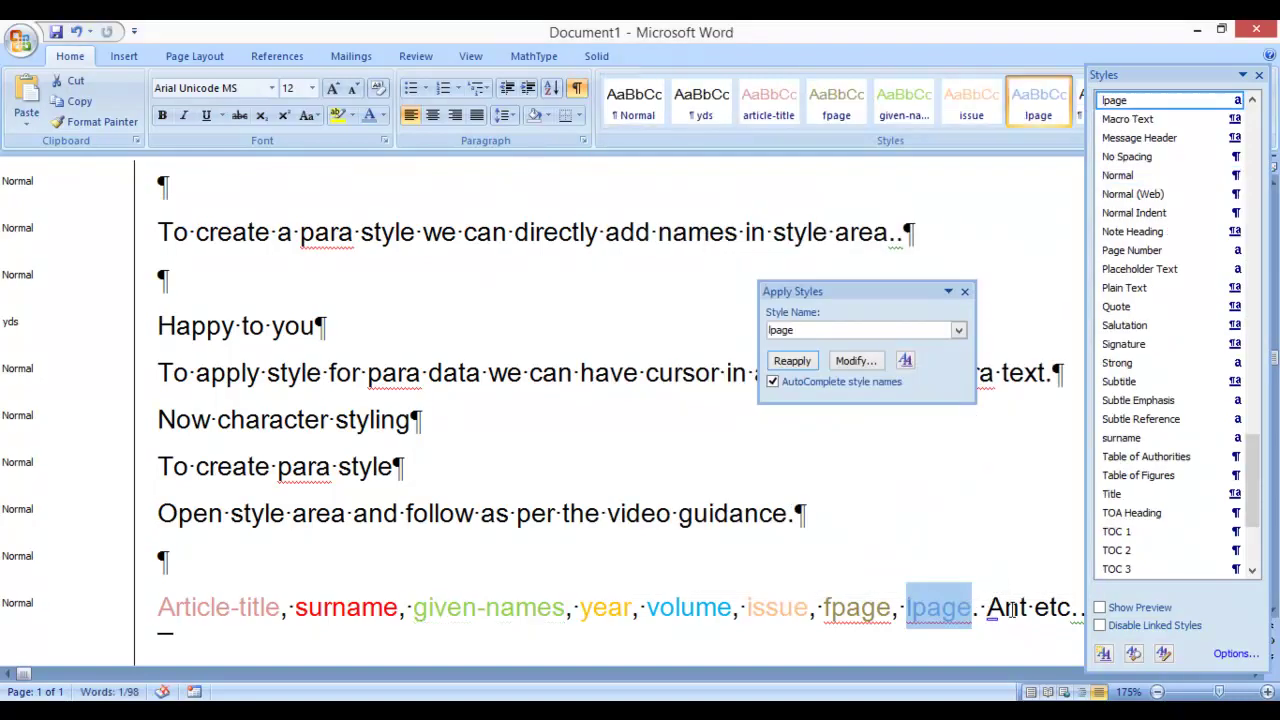
- Add the line 'To delete the styled data or style permanently' followed by an empty paragraph
drag(1004, 607, 1048, 607)
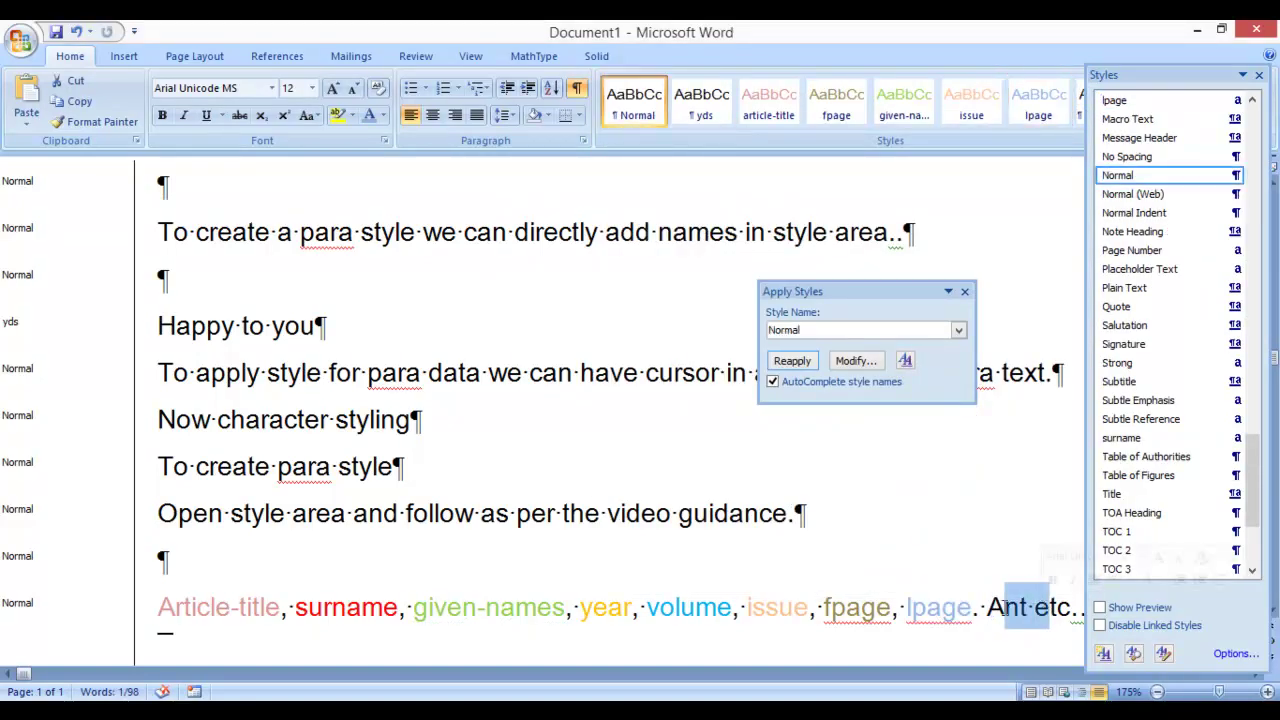
key(Home)
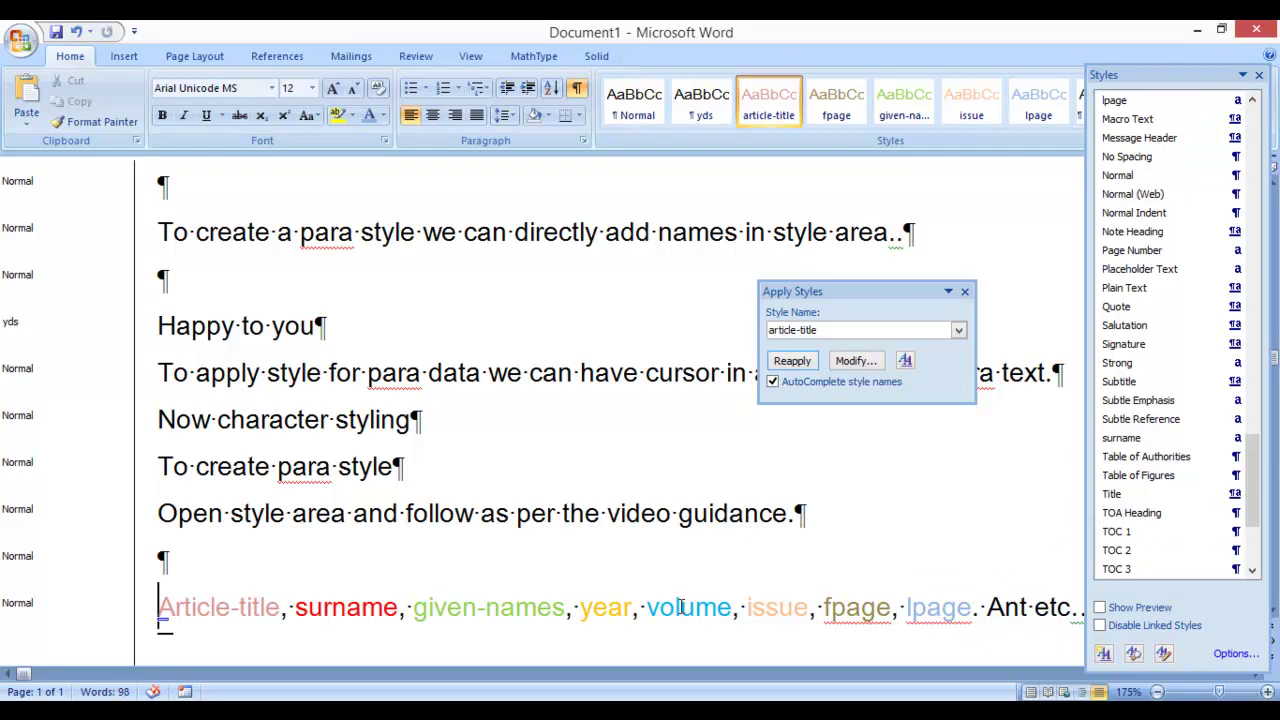
key(Return)
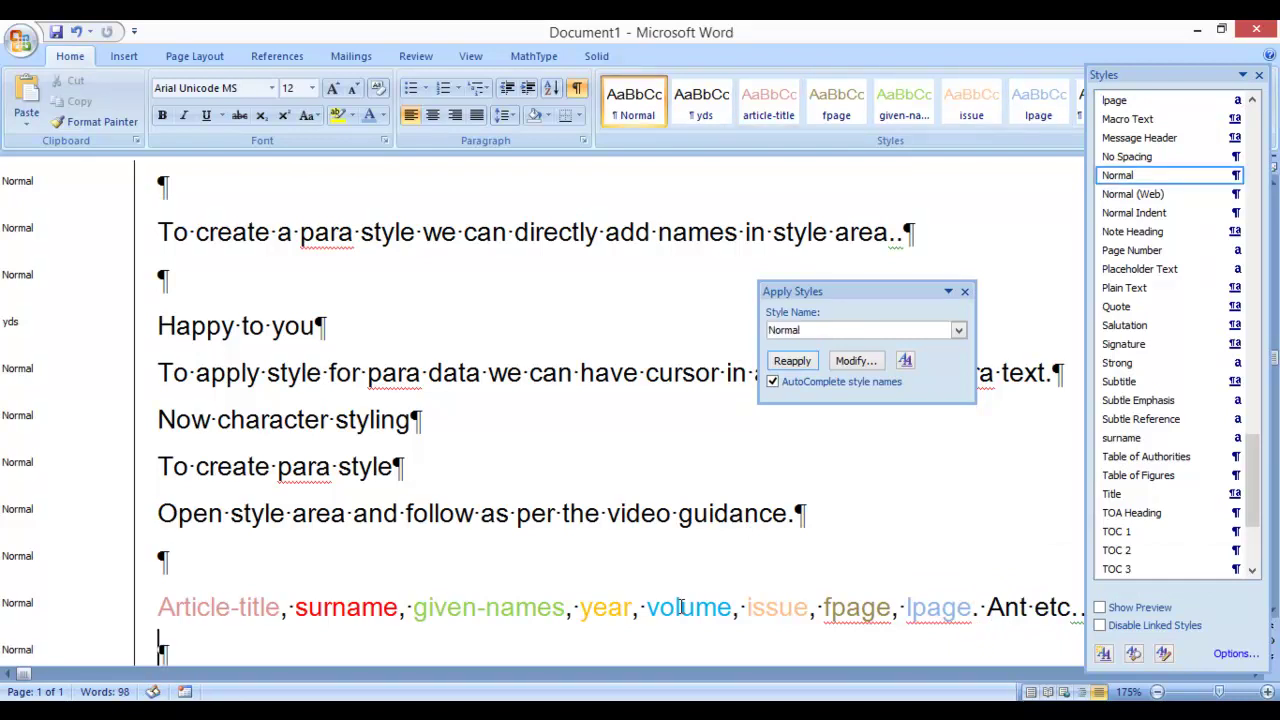
text(To delete the styled )
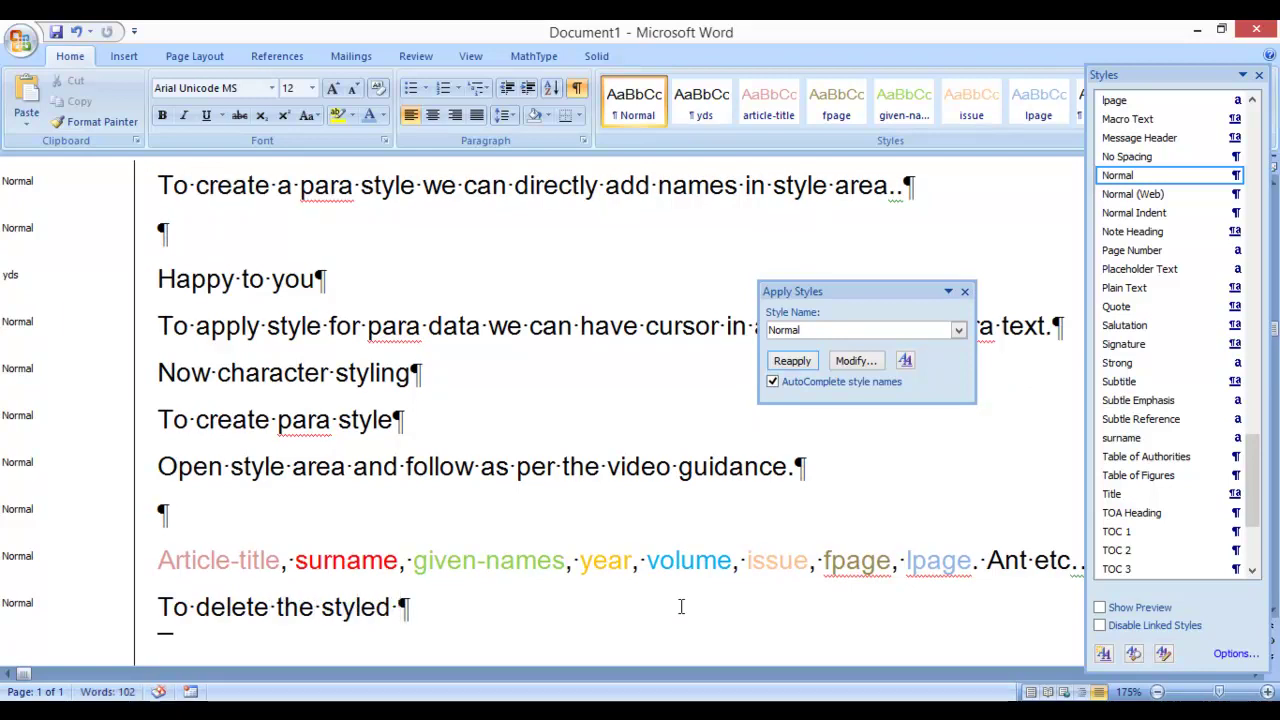
text(data)
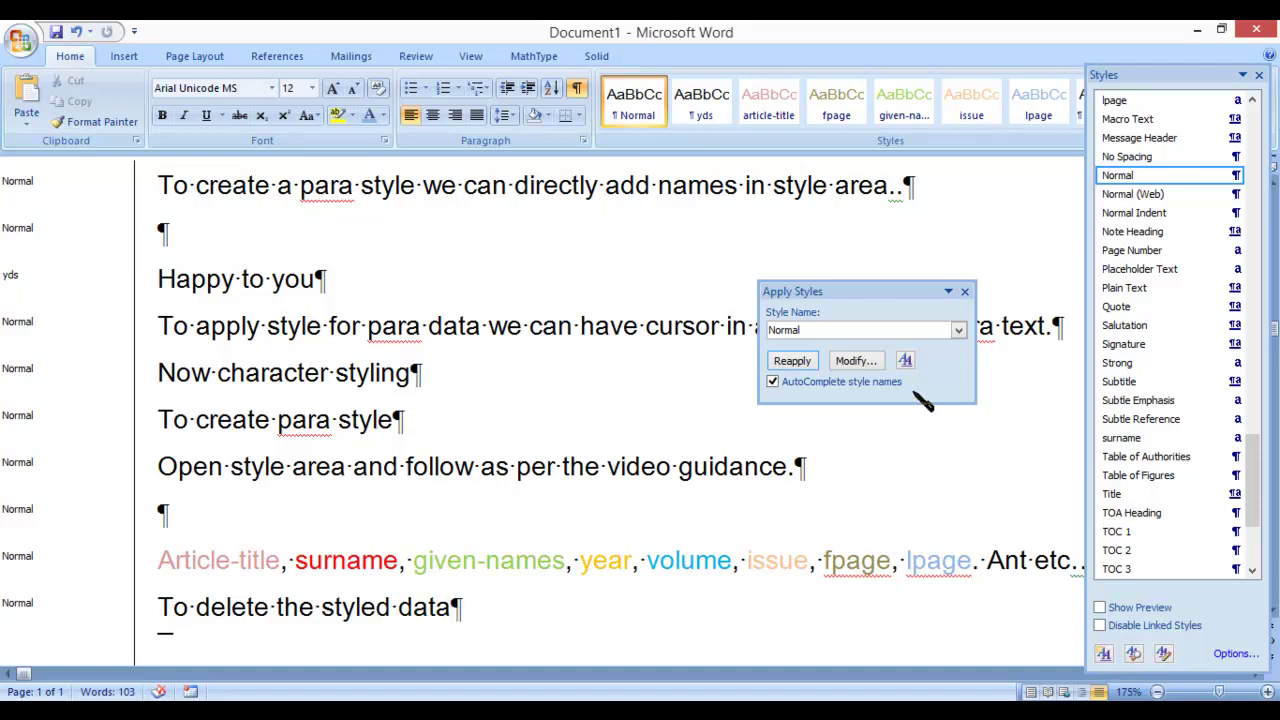
text( or style permanently)
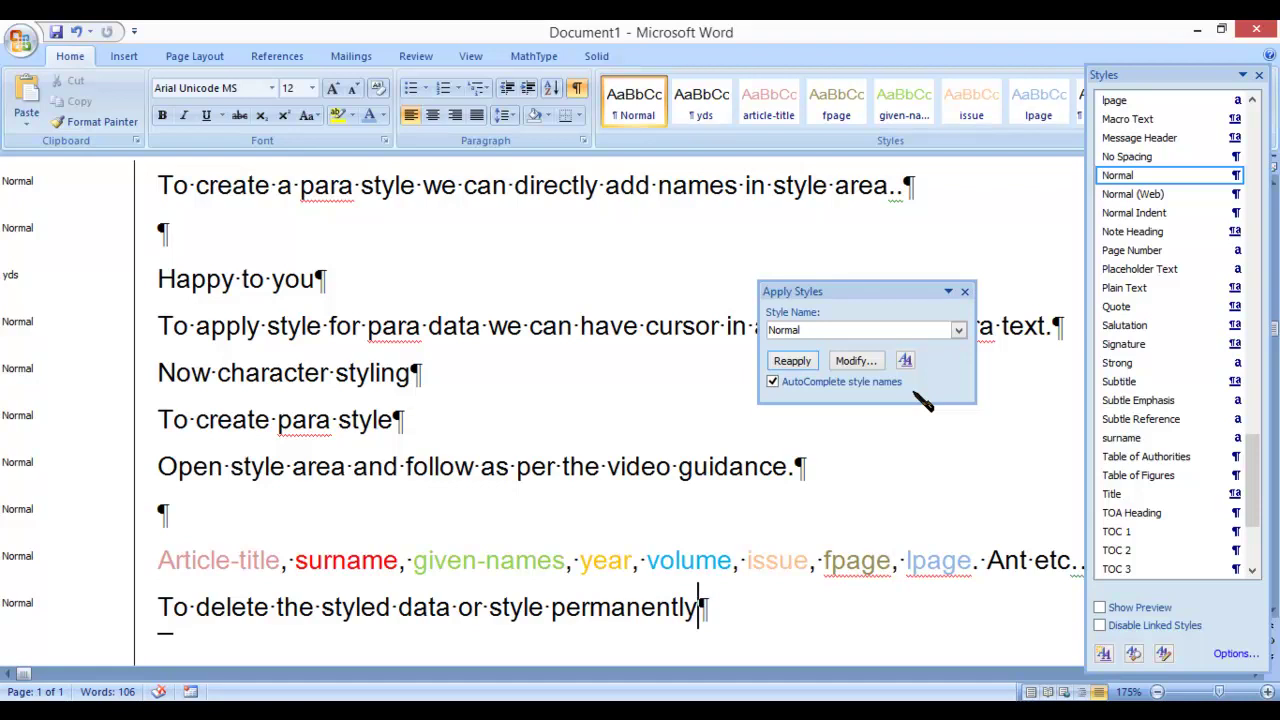
key(Return)
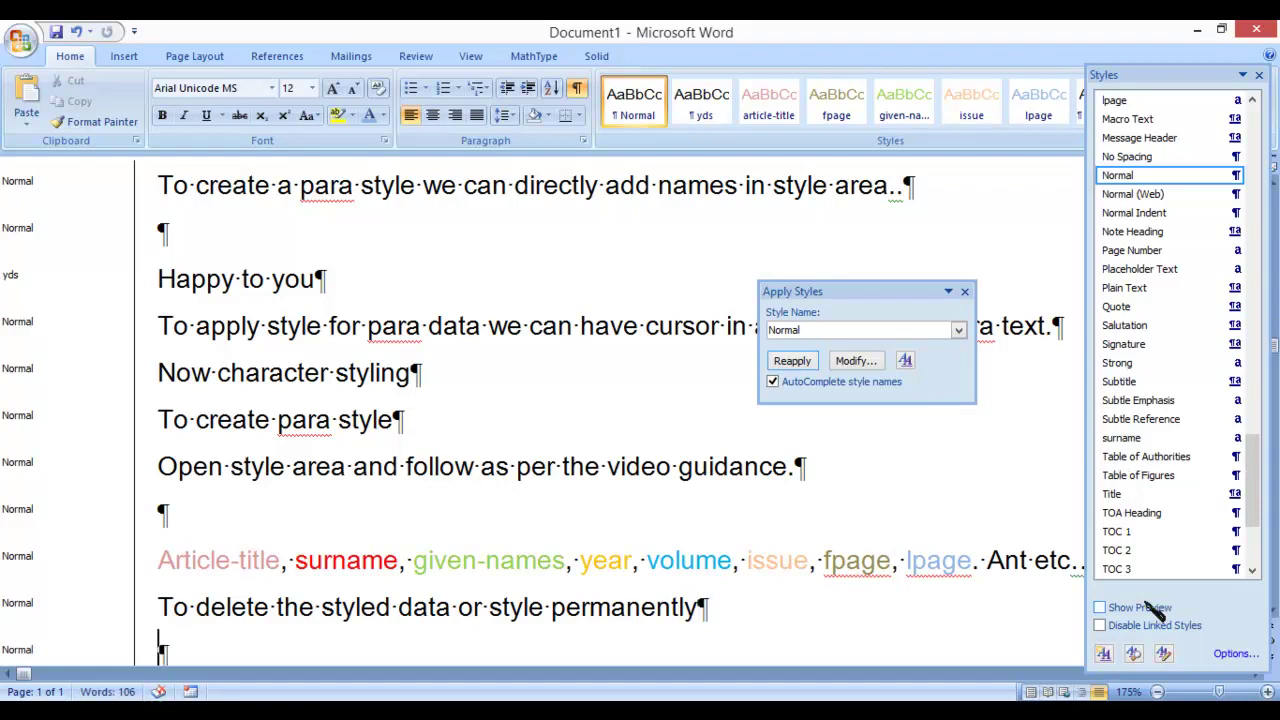
- Delete the red 'surname' character style from Document1 through the style Organizer
click(1166, 653)
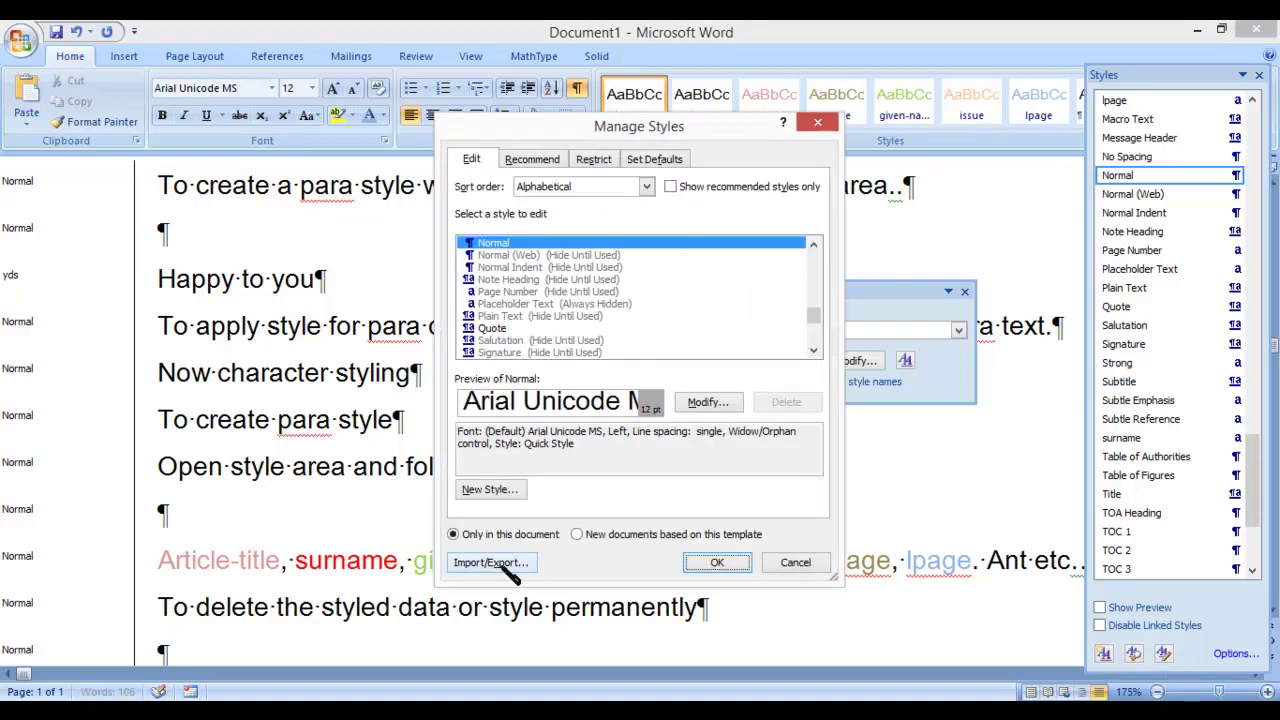
click(492, 563)
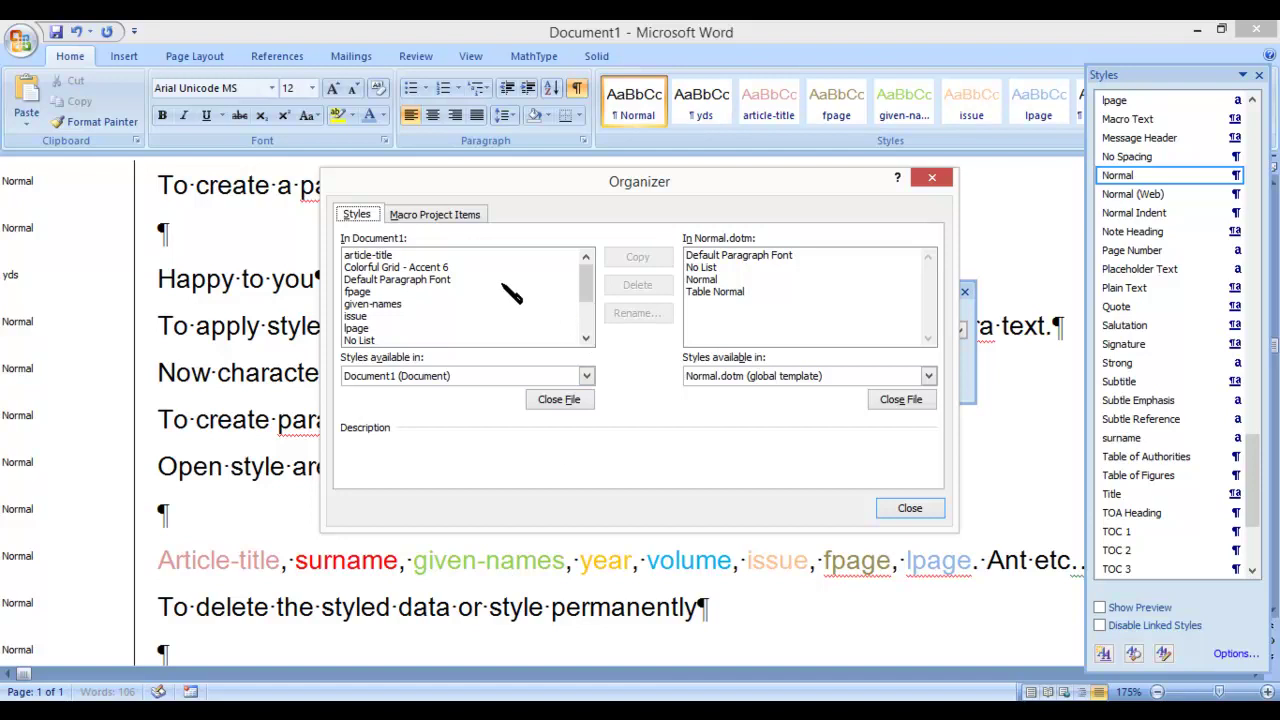
click(396, 304)
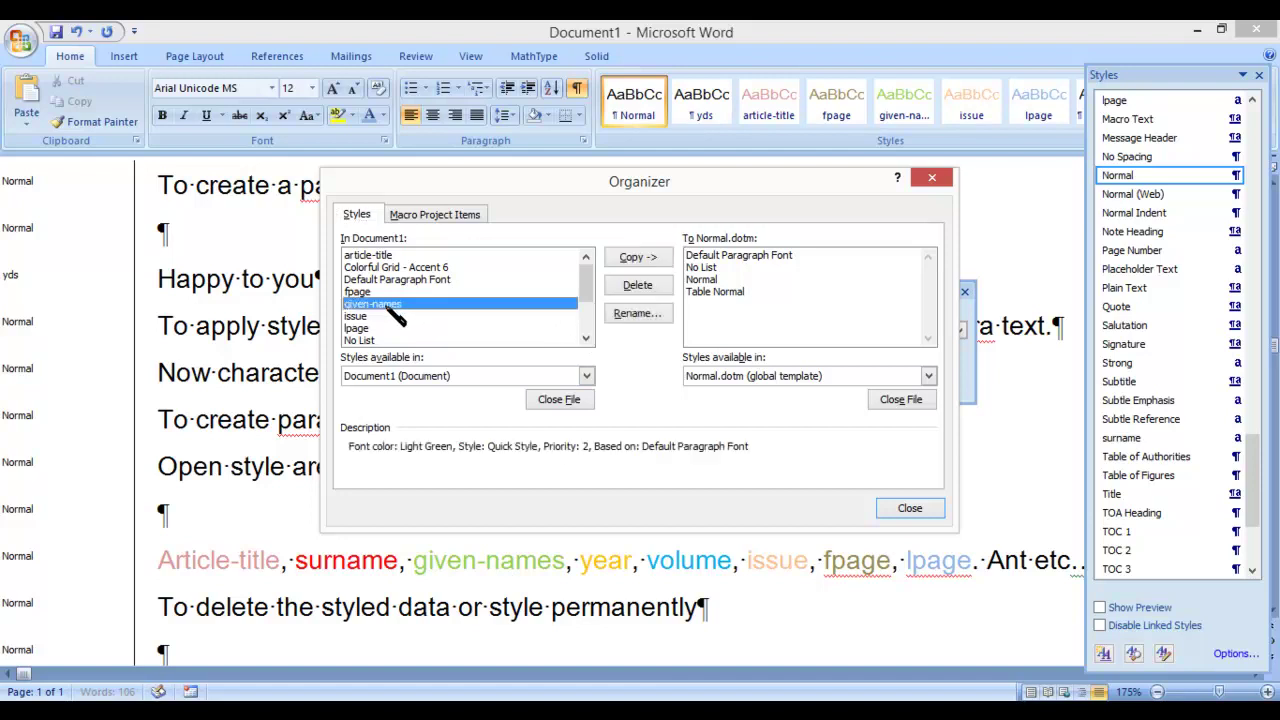
drag(587, 290, 597, 355)
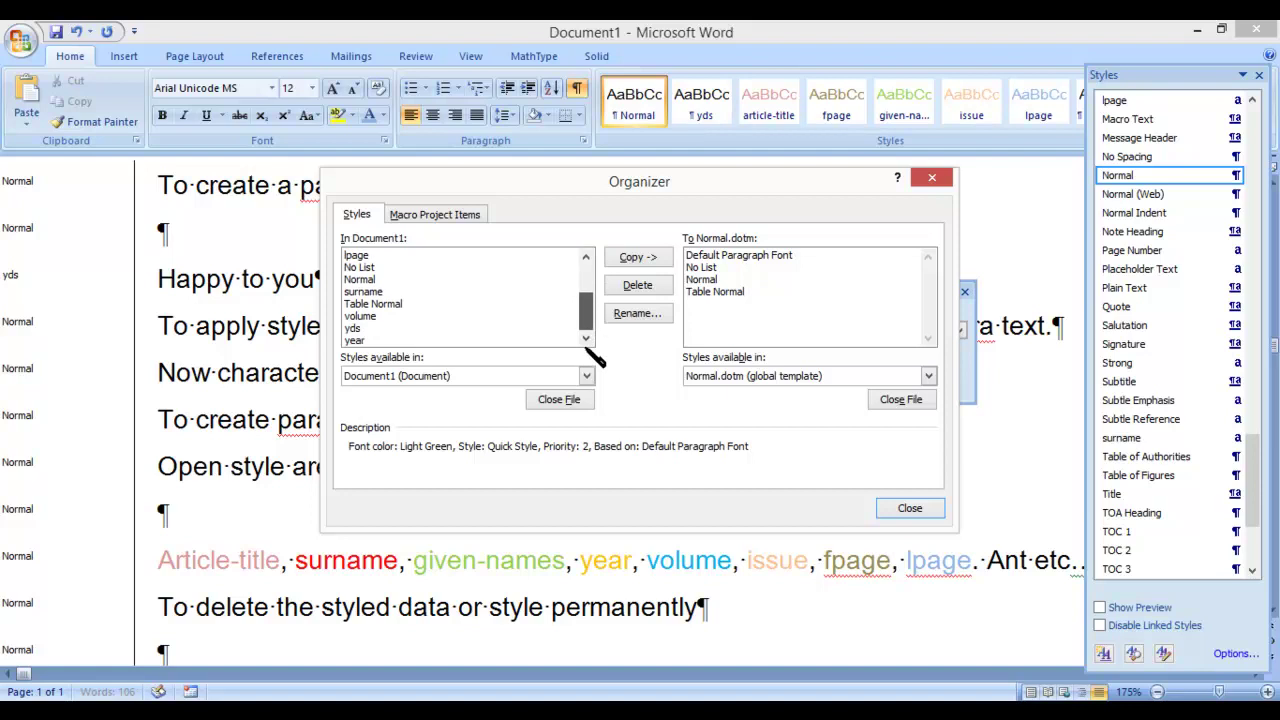
click(463, 318)
click(462, 291)
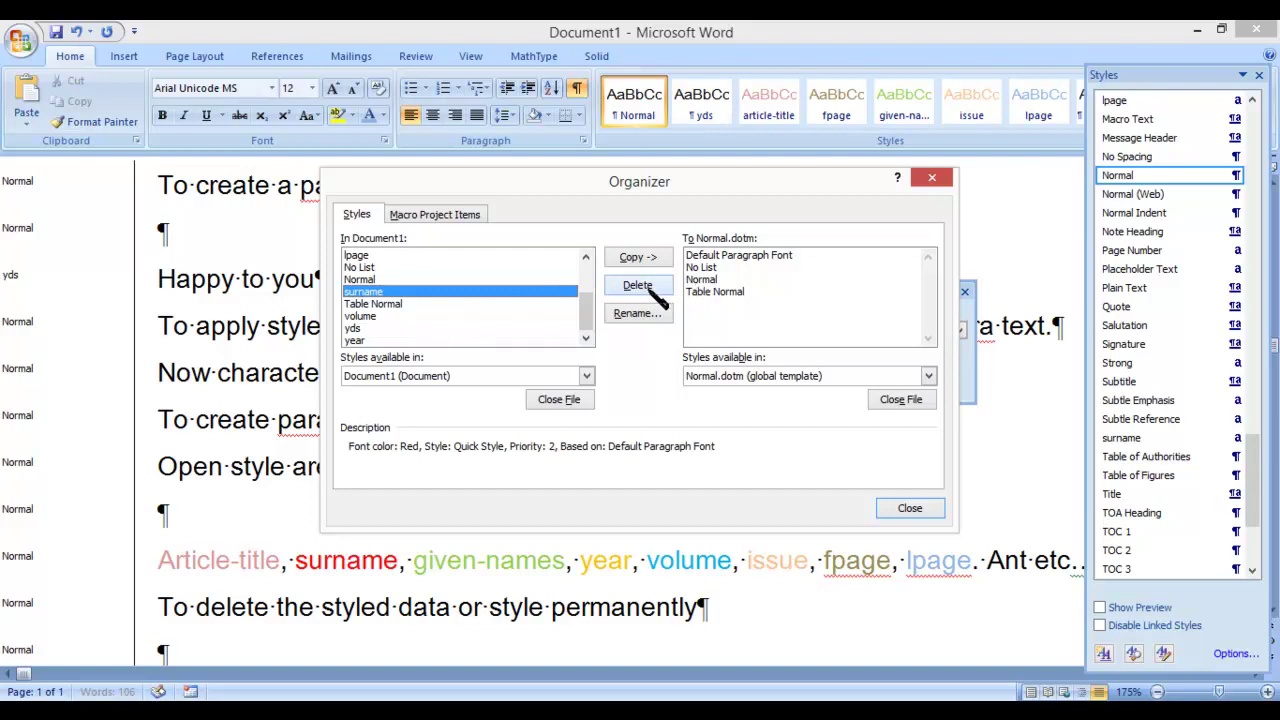
click(640, 286)
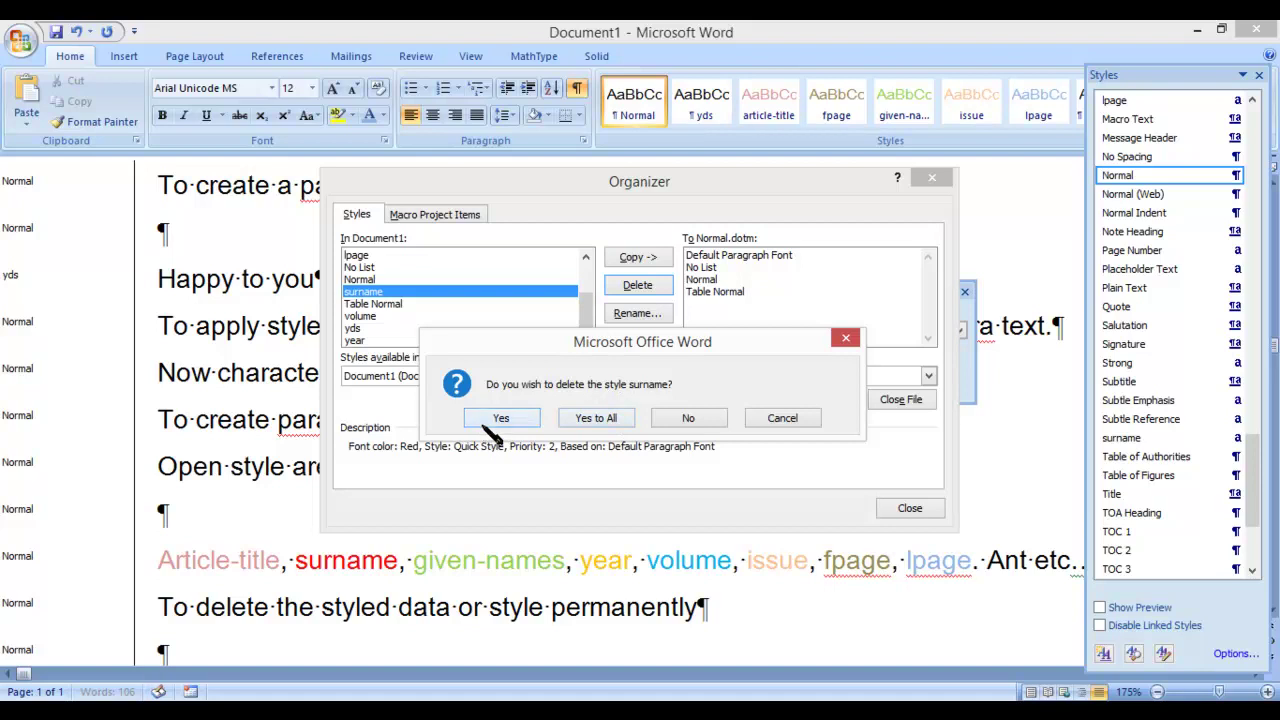
click(617, 420)
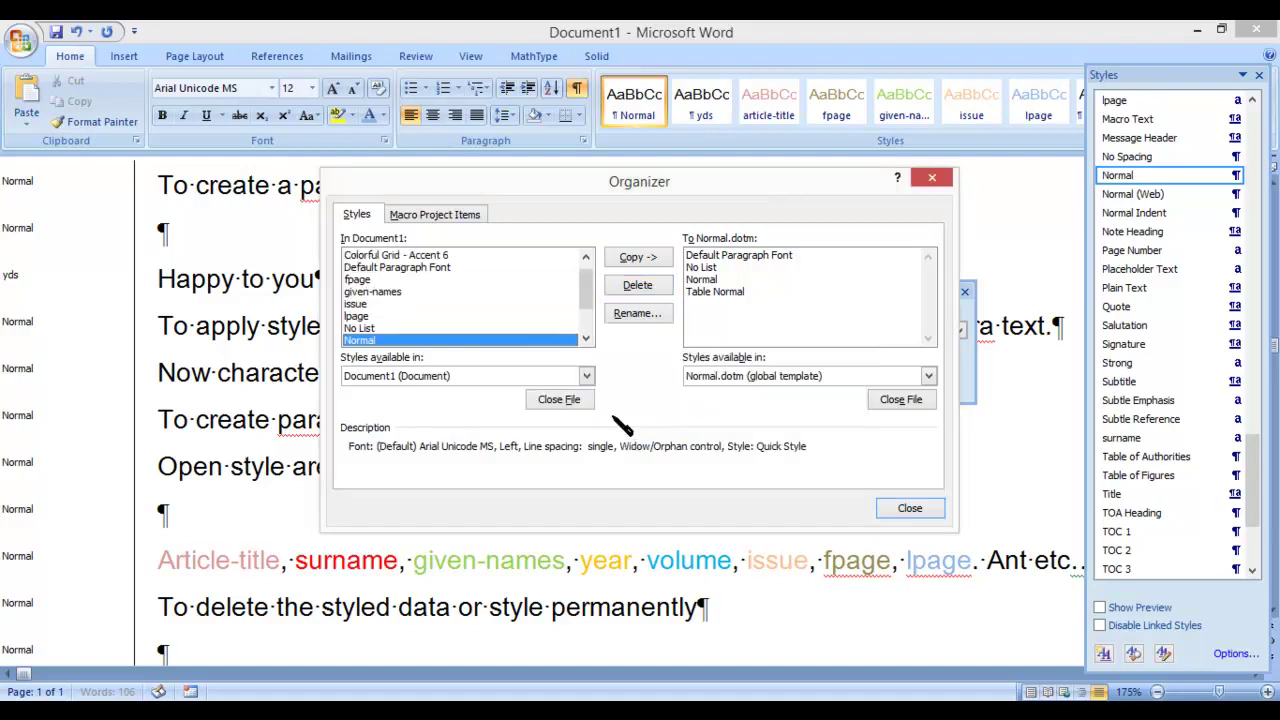
click(910, 509)
- Select parts of surname and given-names to check their styles, leaving the cursor in given-names
click(362, 560)
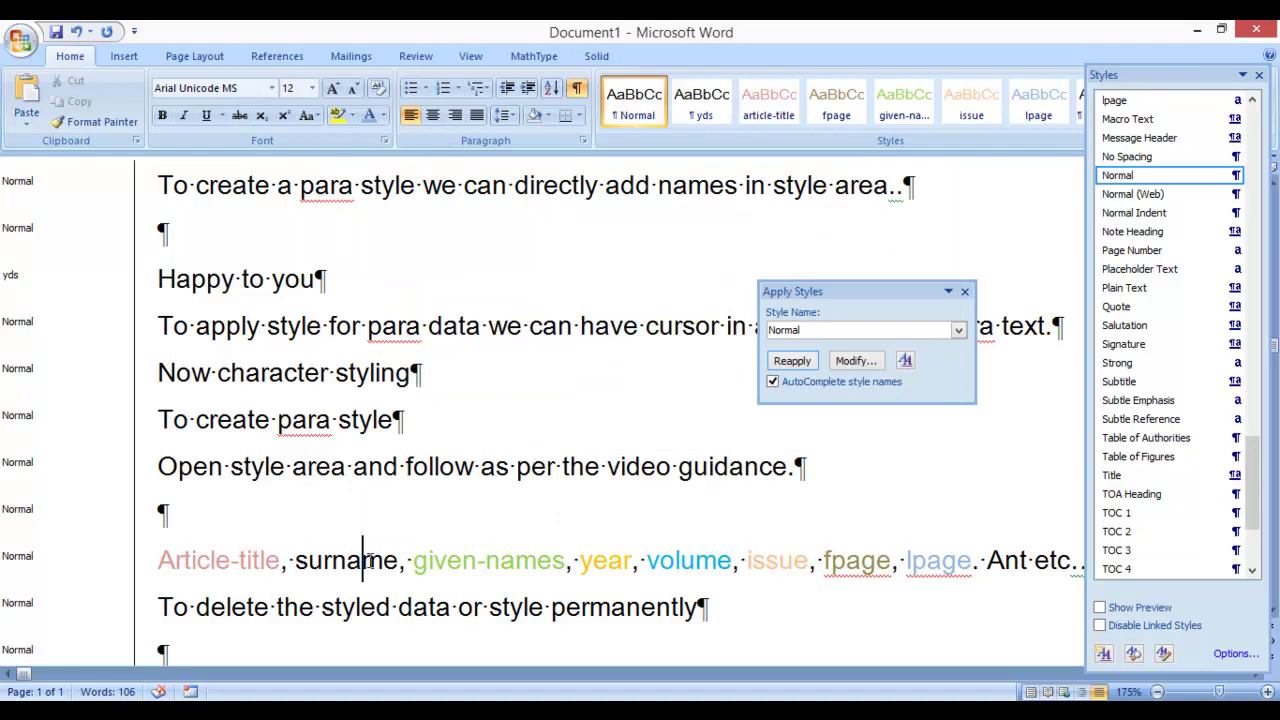
drag(364, 560, 322, 562)
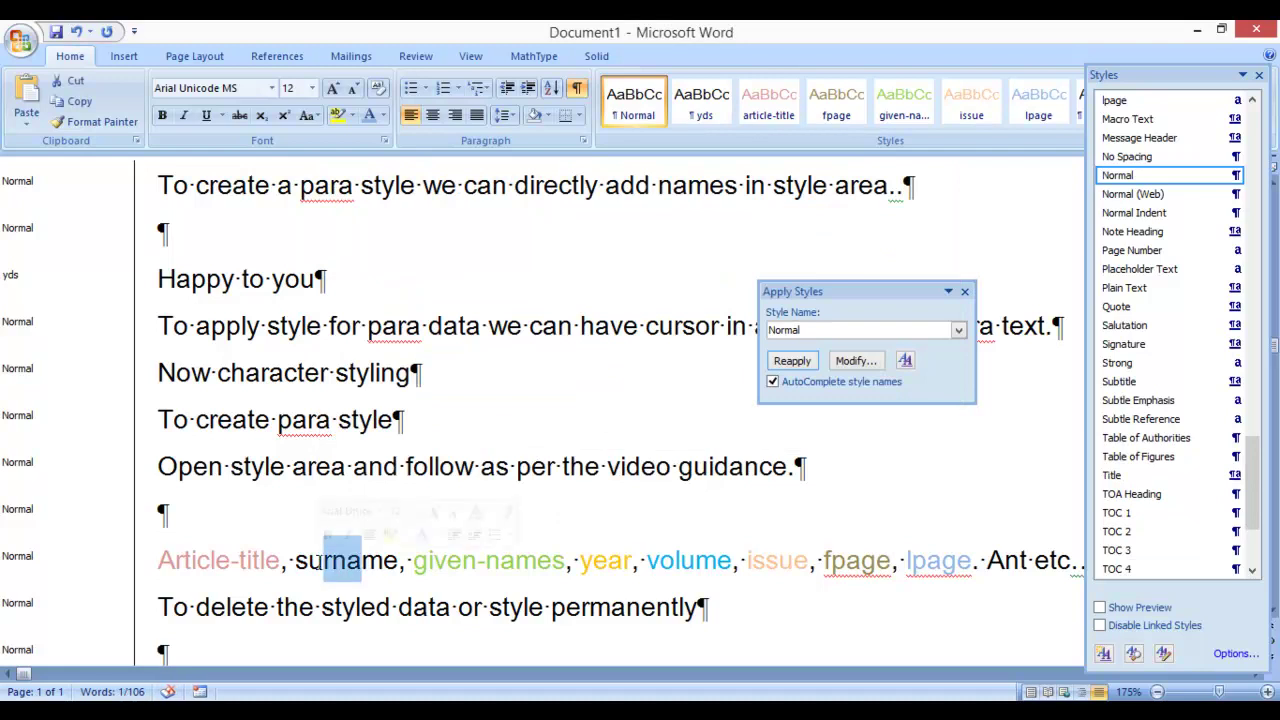
drag(500, 562, 447, 562)
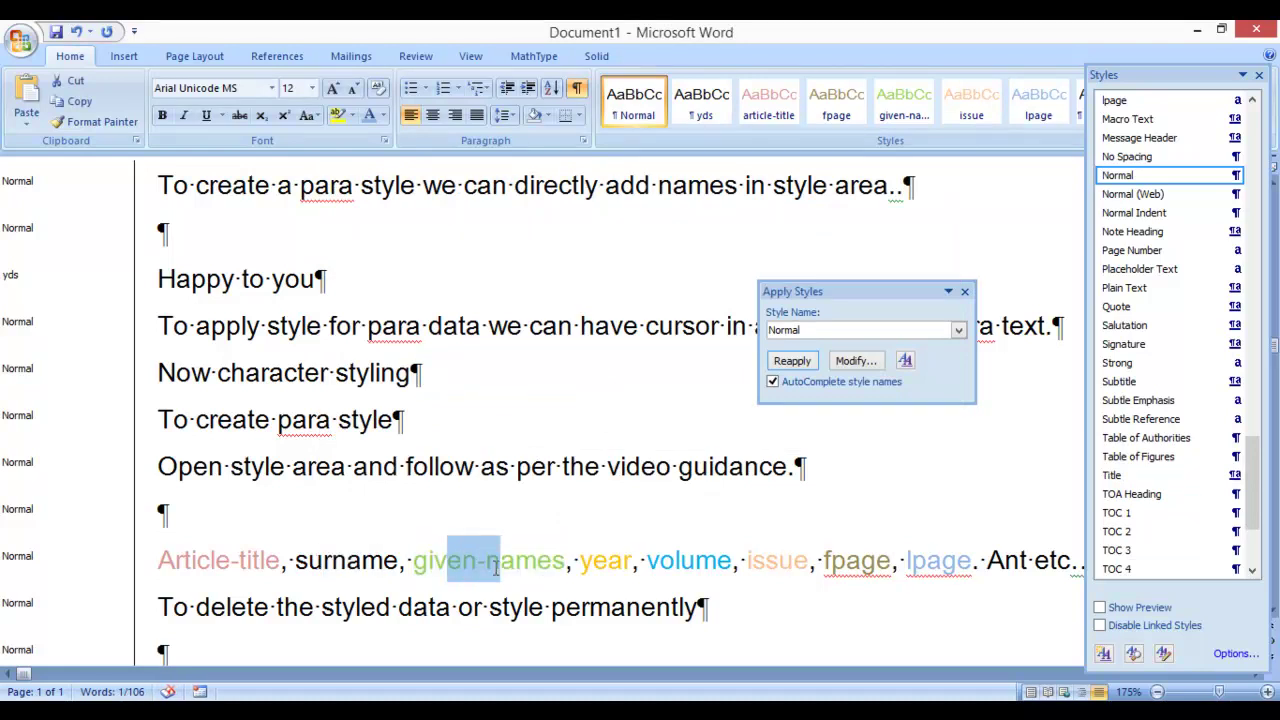
click(529, 562)
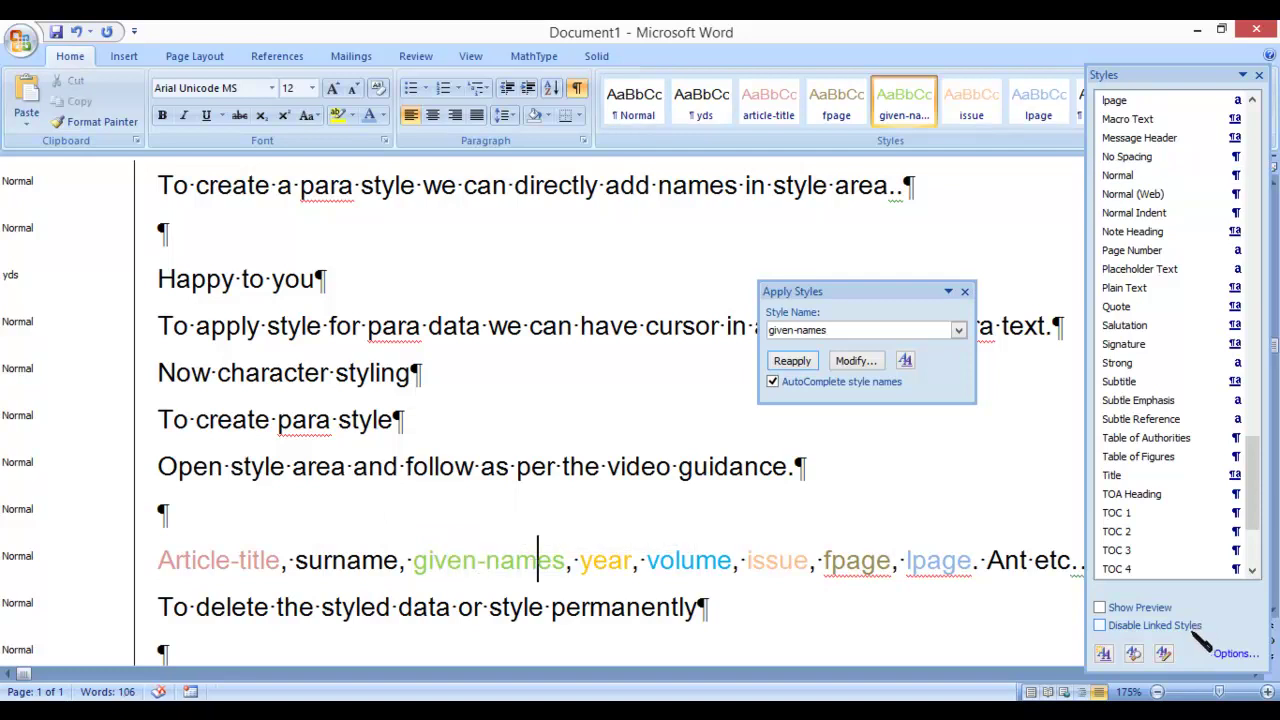
- Delete the light-green 'given-names' style from Document1 via the Organizer
click(1163, 653)
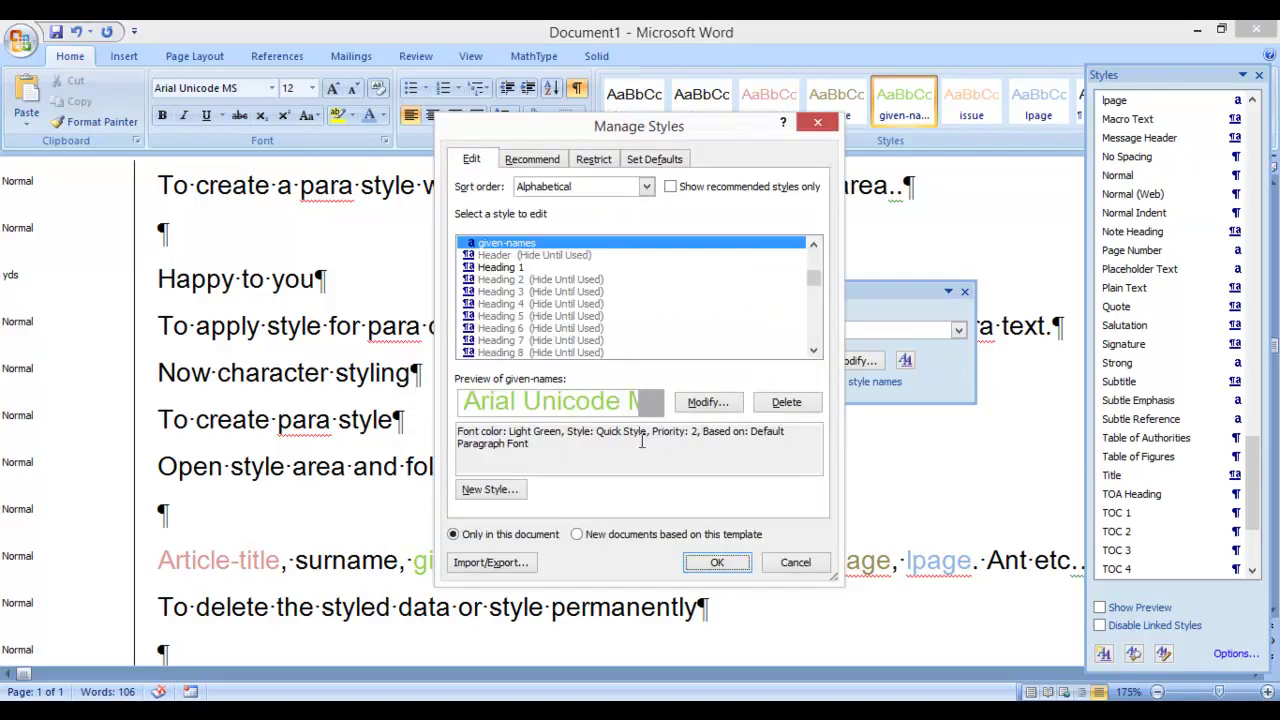
click(505, 564)
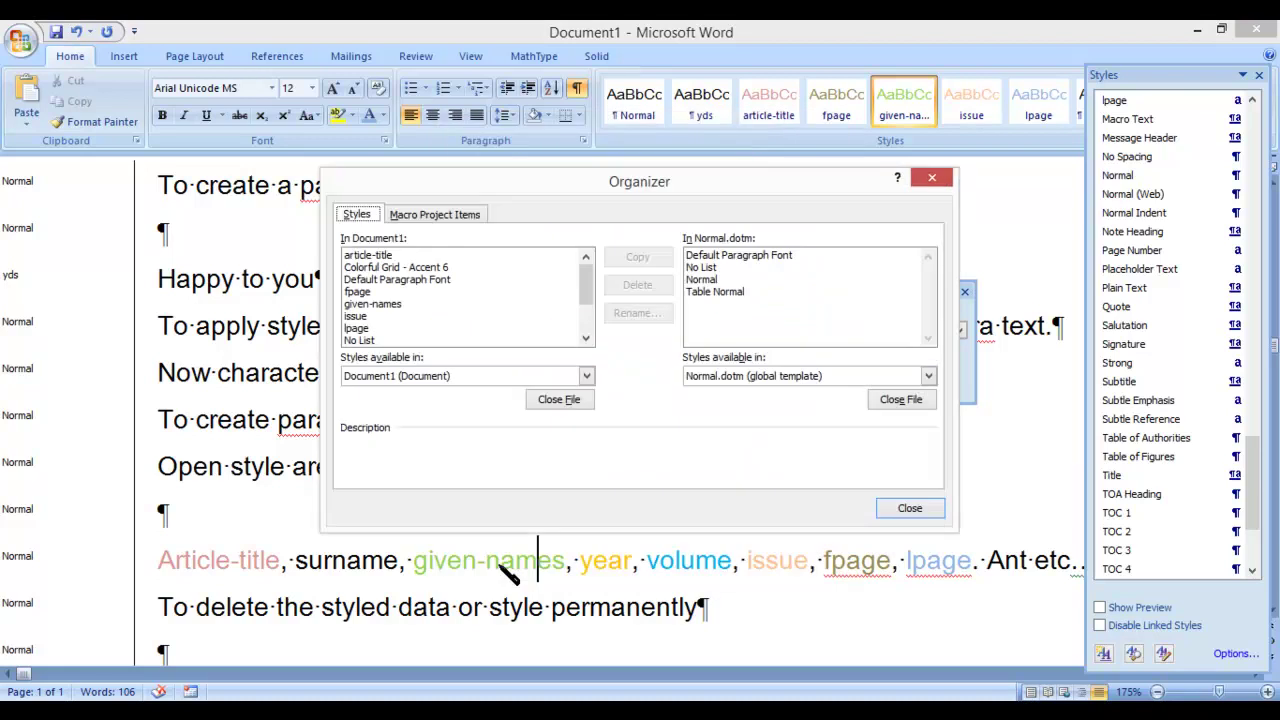
click(399, 304)
click(637, 285)
click(614, 418)
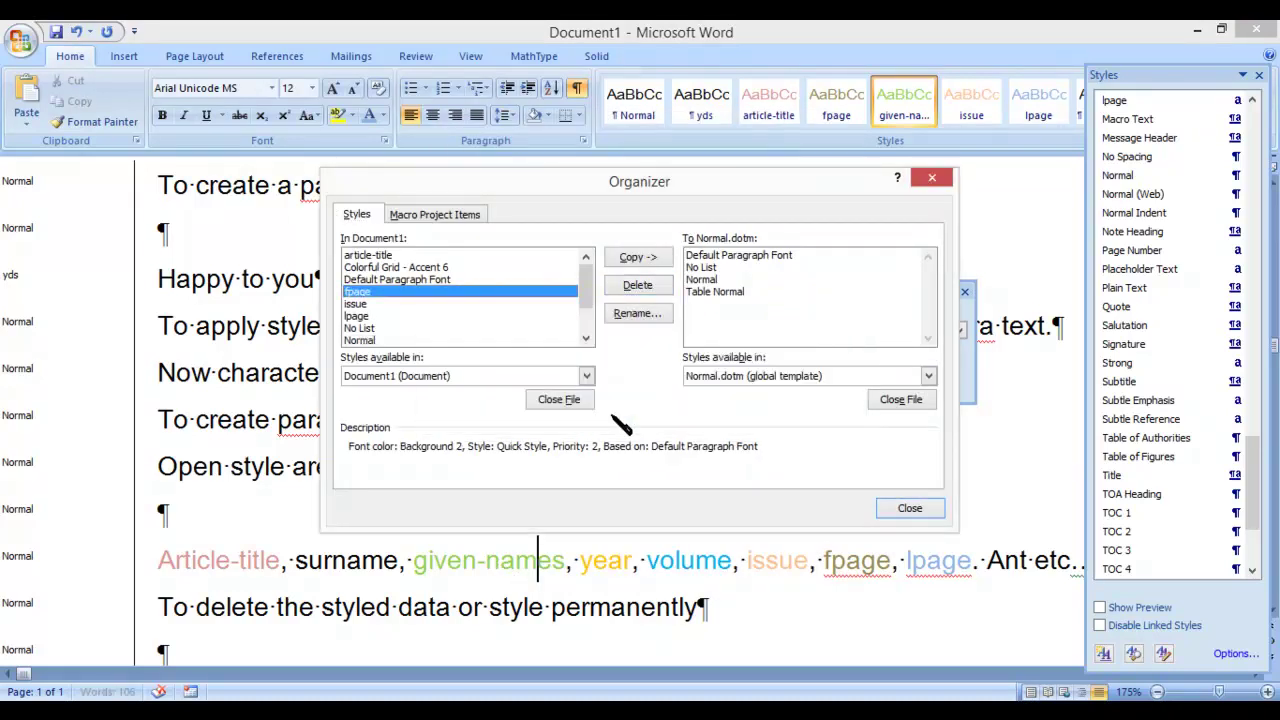
click(909, 508)
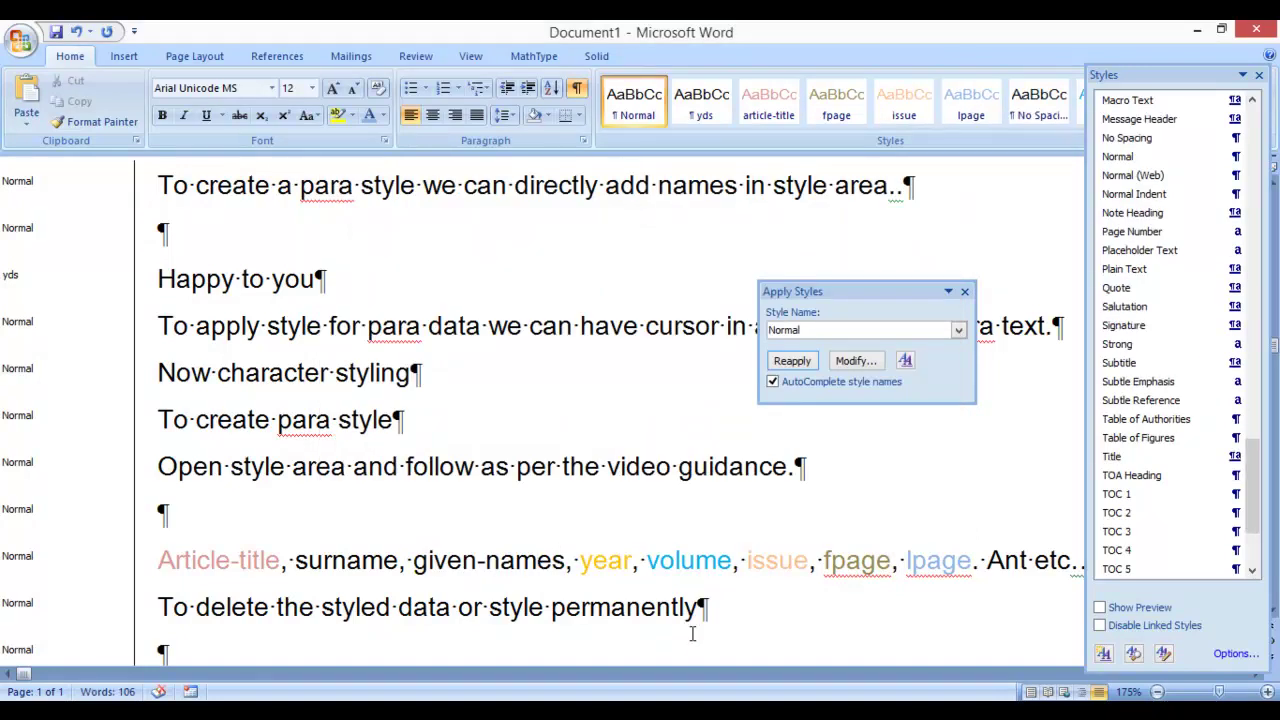
- Add the closing lines 'This is how stying works ..' and 'Thanks bye,...' at the end
click(691, 634)
text(T)
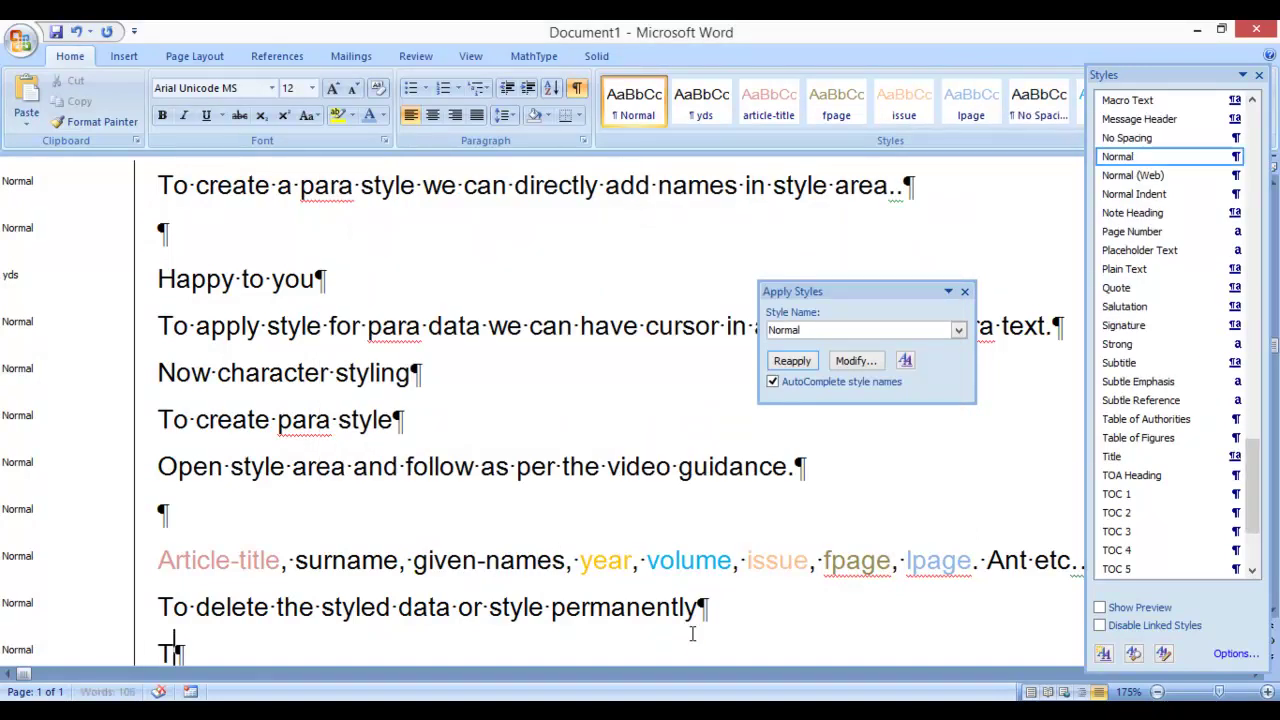
text(hi is)
key(shift+Home)
text(This is how stying )
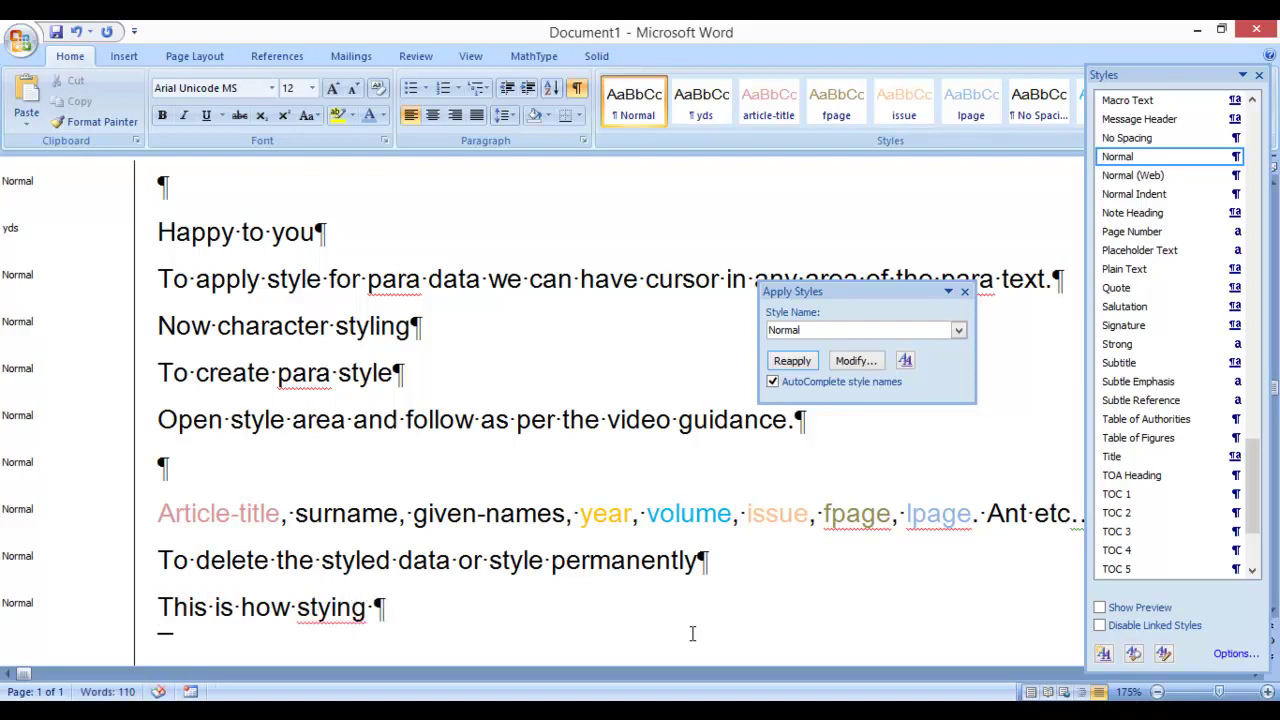
text(works )
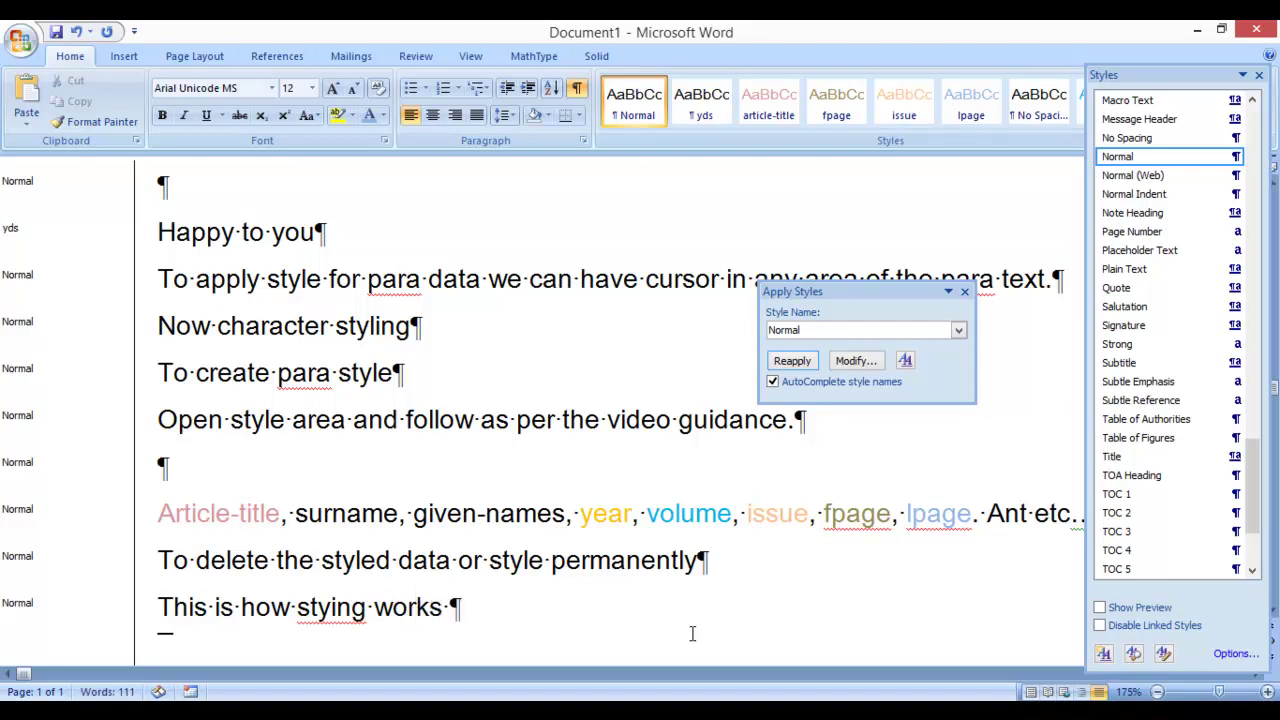
text(..)
key(Return)
key(Return)
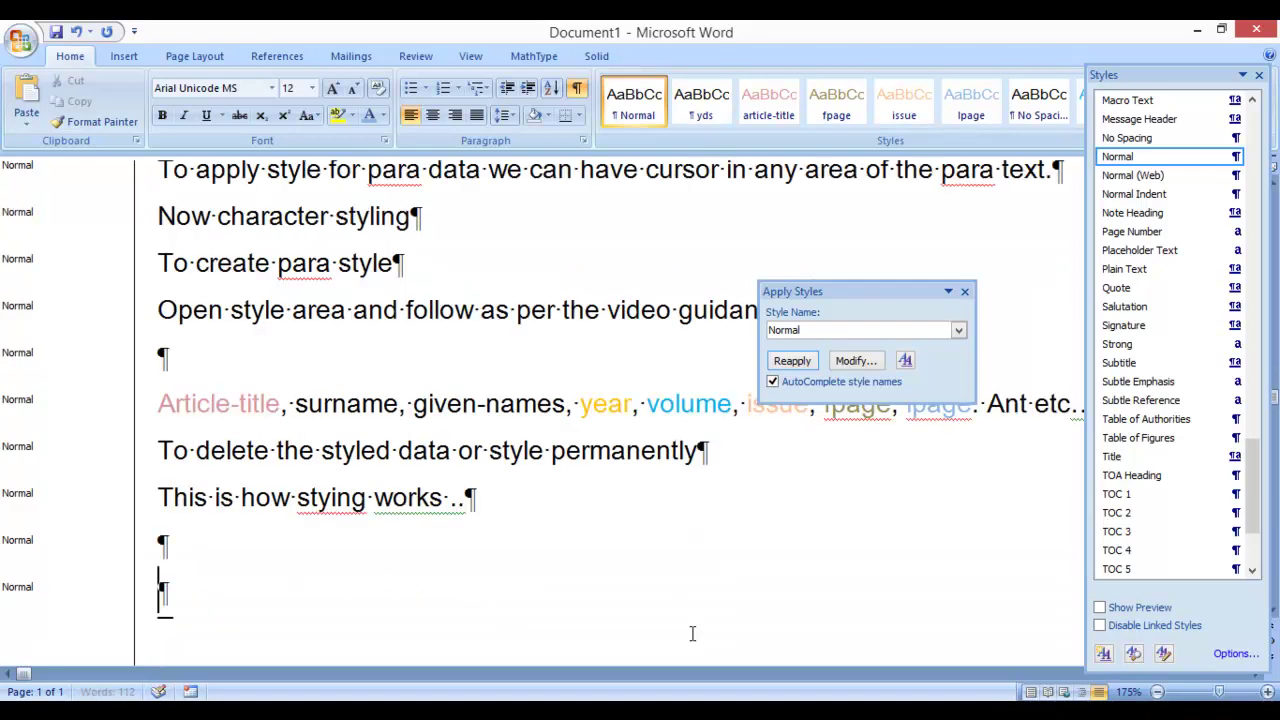
text(Thanks )
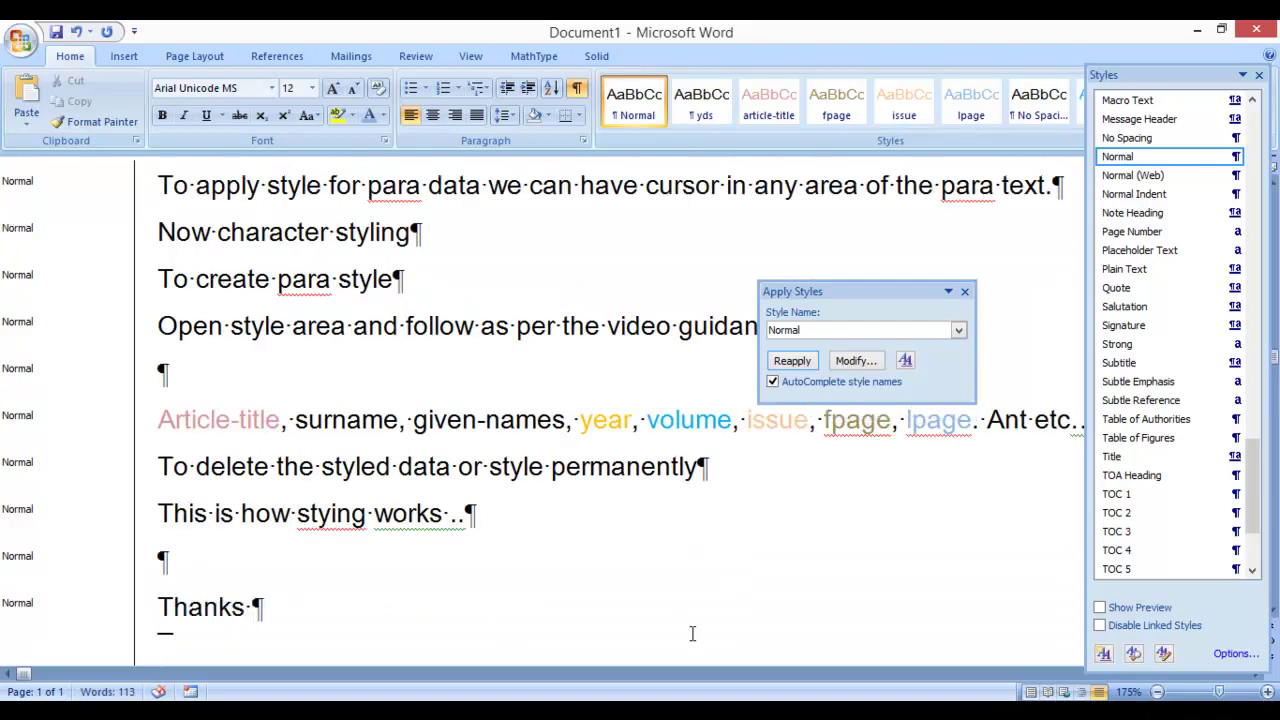
text(bye)
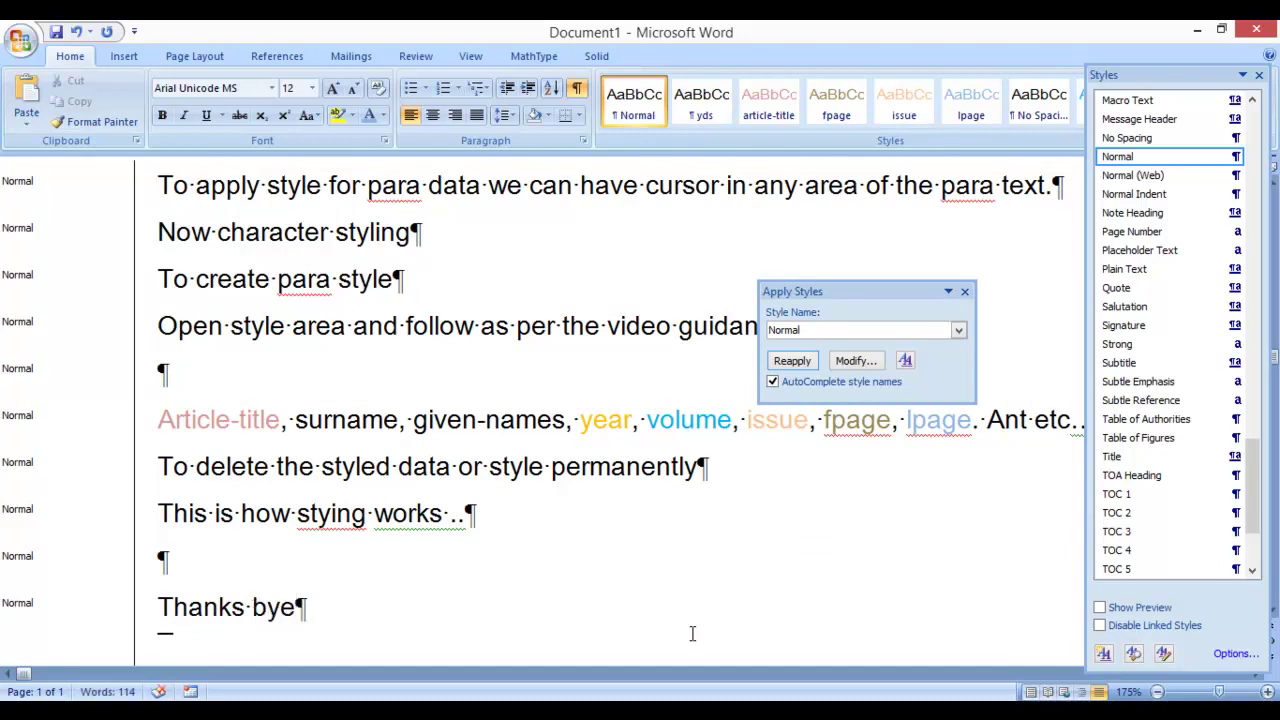